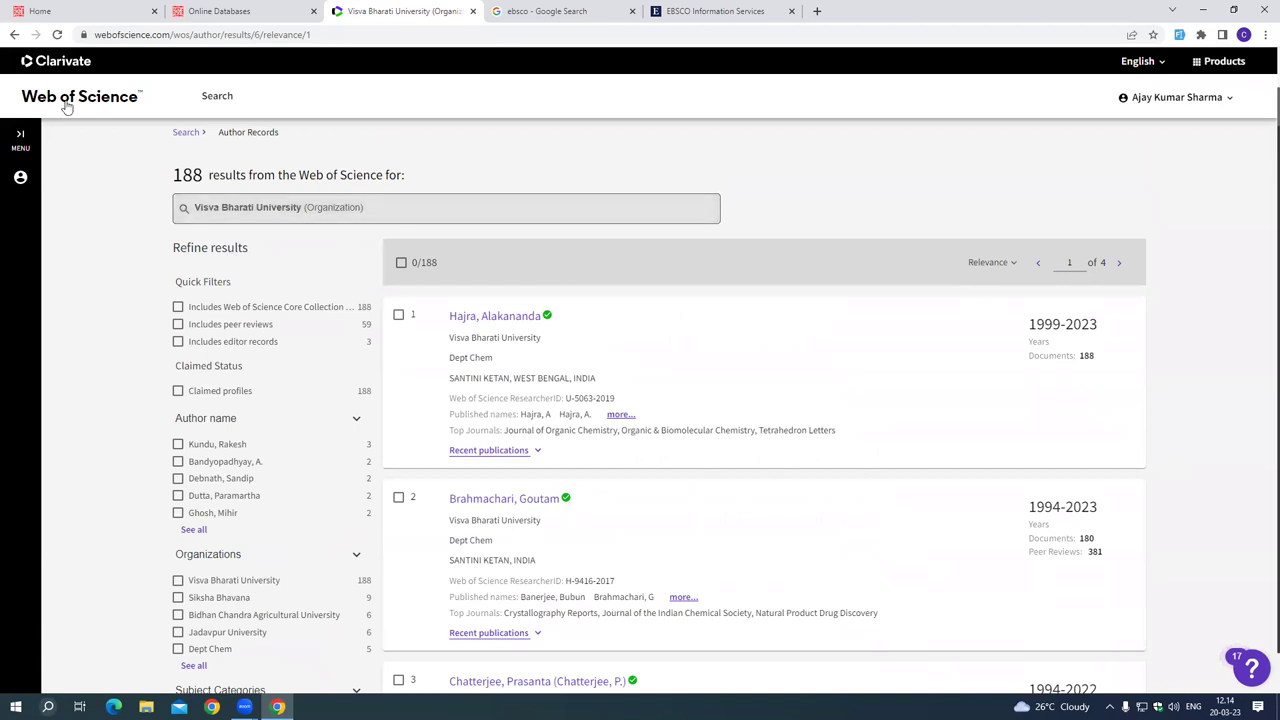
Search researchers by organization Visva Bharati University, covering all publications.
{"action": "left_click", "coordinate": [14, 35]}
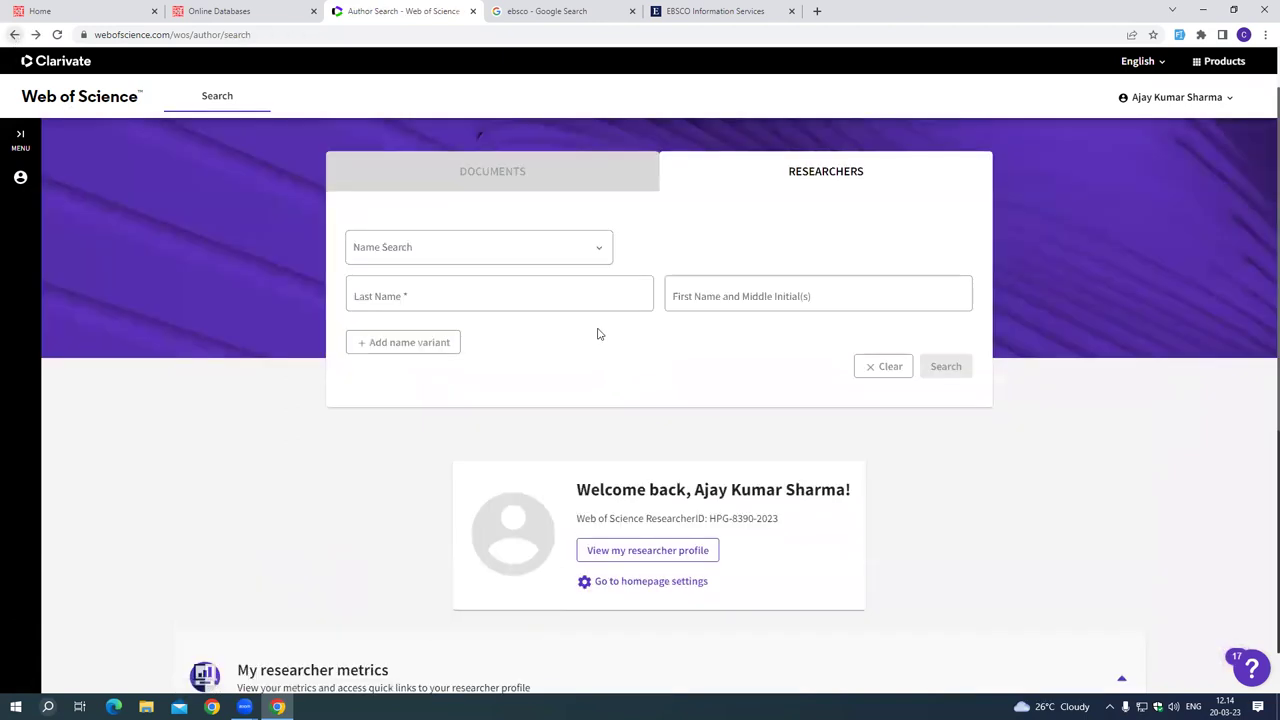
{"action": "left_click", "coordinate": [514, 251]}
{"action": "left_click", "coordinate": [466, 339]}
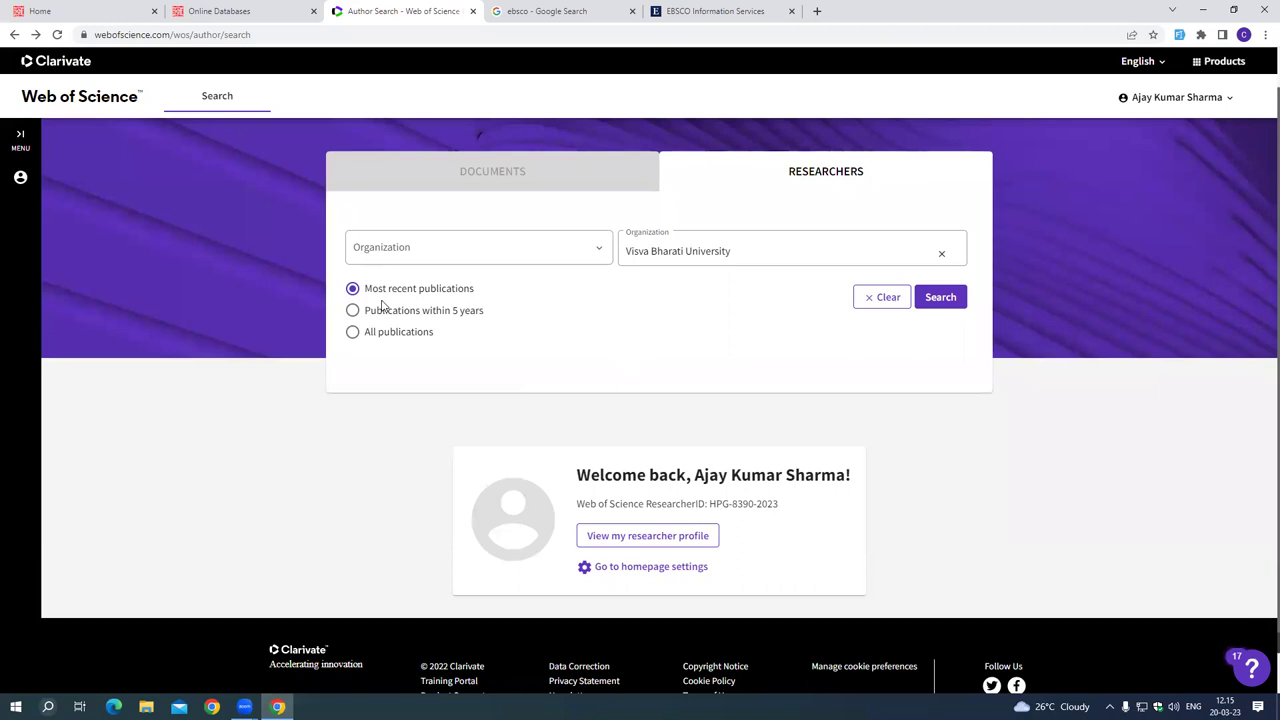
{"action": "left_click", "coordinate": [352, 331]}
{"action": "left_click", "coordinate": [940, 298]}
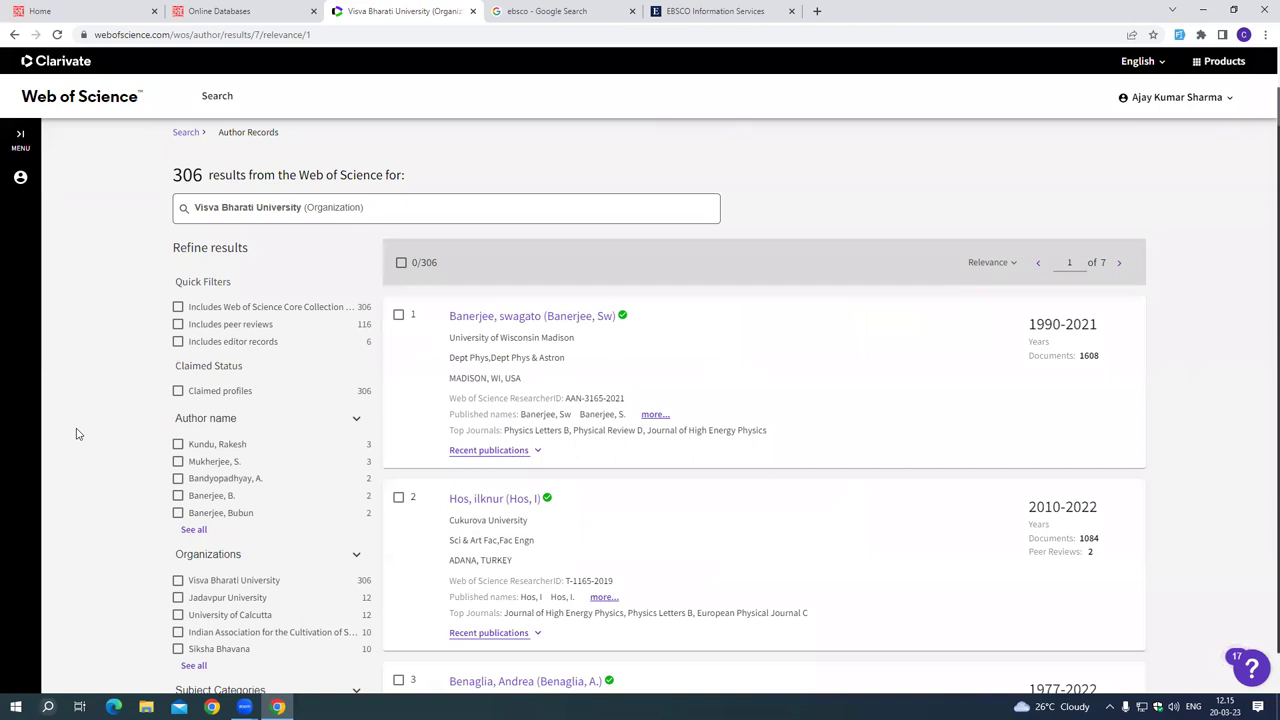
Refine the author results to the Visva Bharati University organization and browse the 306 records.
{"action": "scroll", "coordinate": [77, 434], "scroll_direction": "down", "scroll_amount": 1}
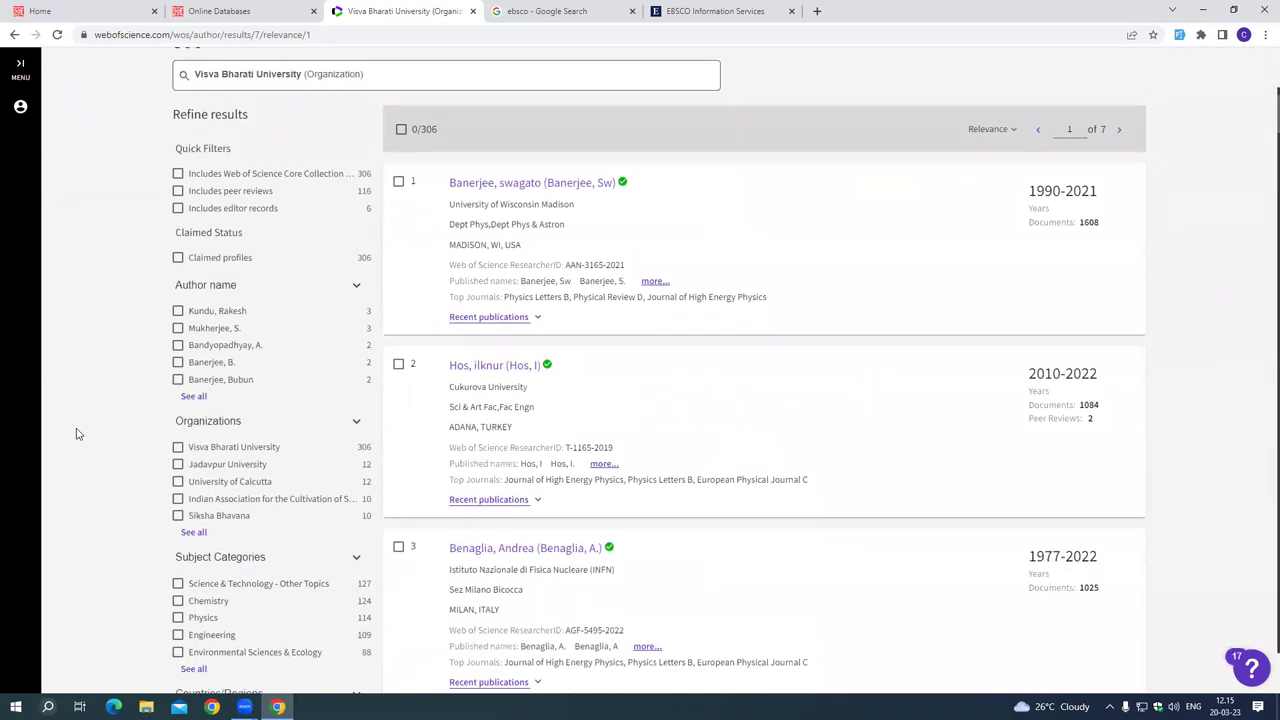
{"action": "scroll", "coordinate": [77, 434], "scroll_direction": "down", "scroll_amount": 1}
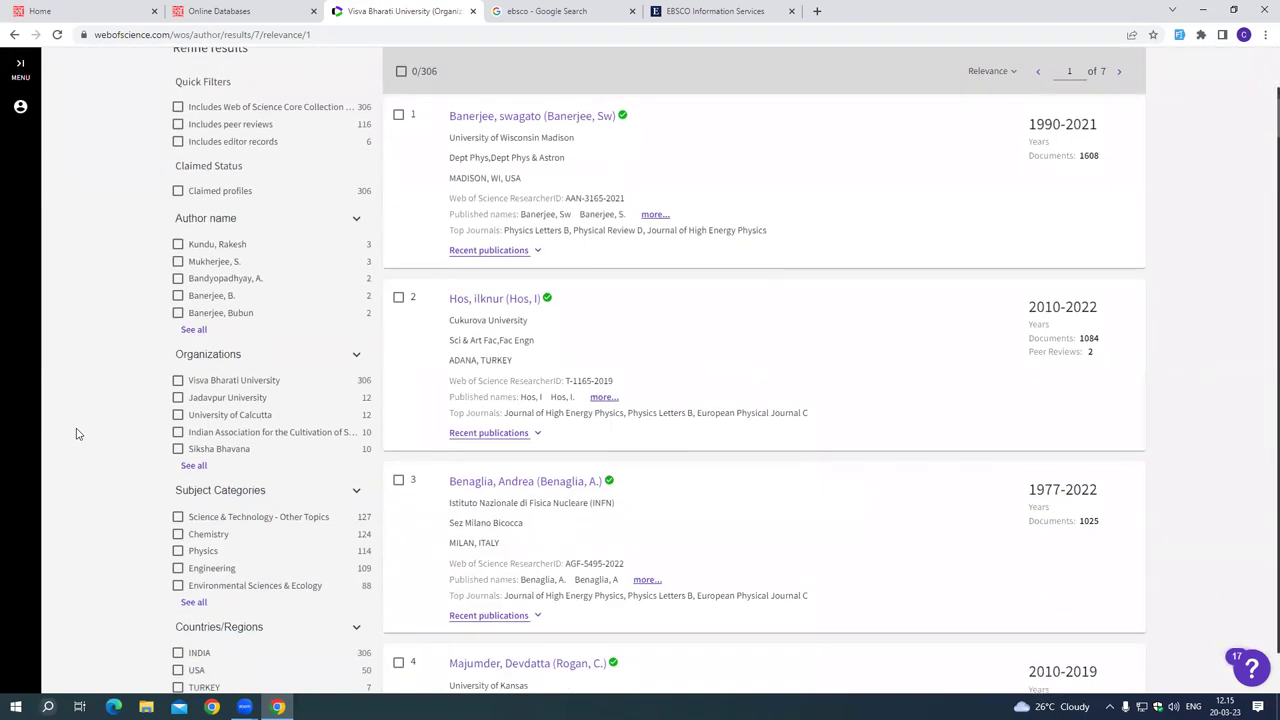
{"action": "left_click", "coordinate": [178, 380]}
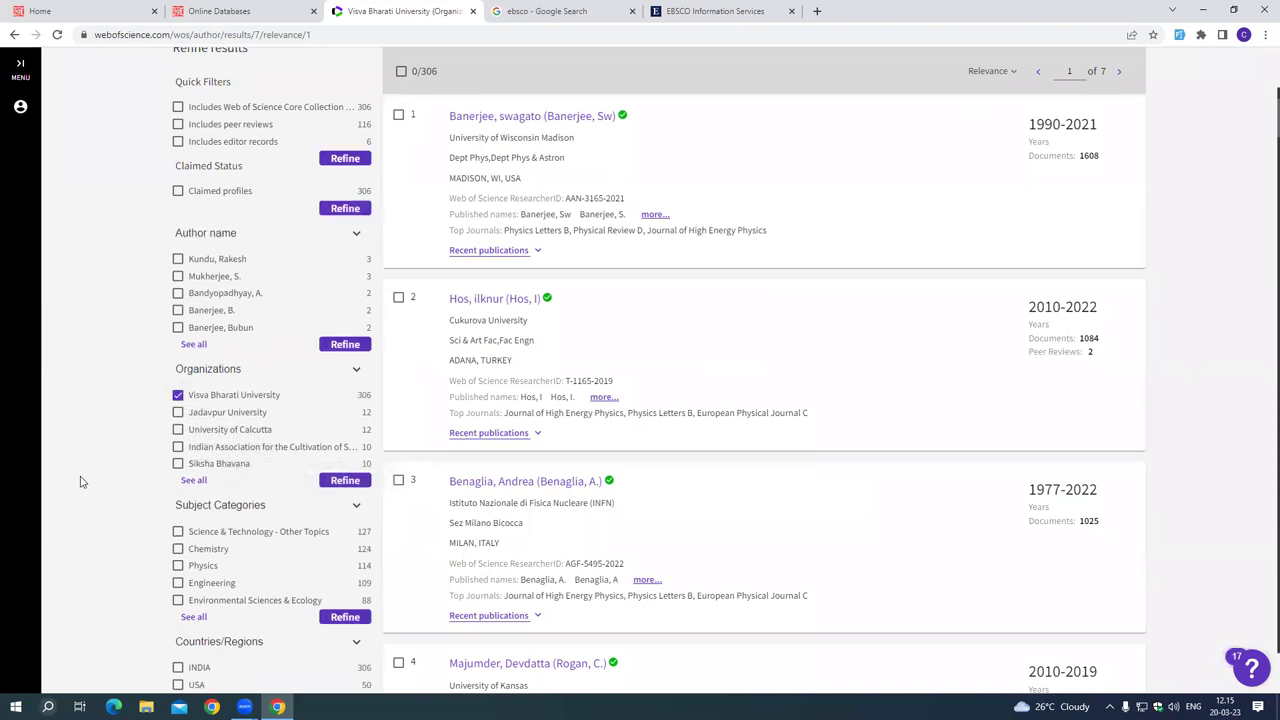
{"action": "scroll", "coordinate": [80, 480], "scroll_direction": "down", "scroll_amount": 2}
{"action": "left_click", "coordinate": [345, 280]}
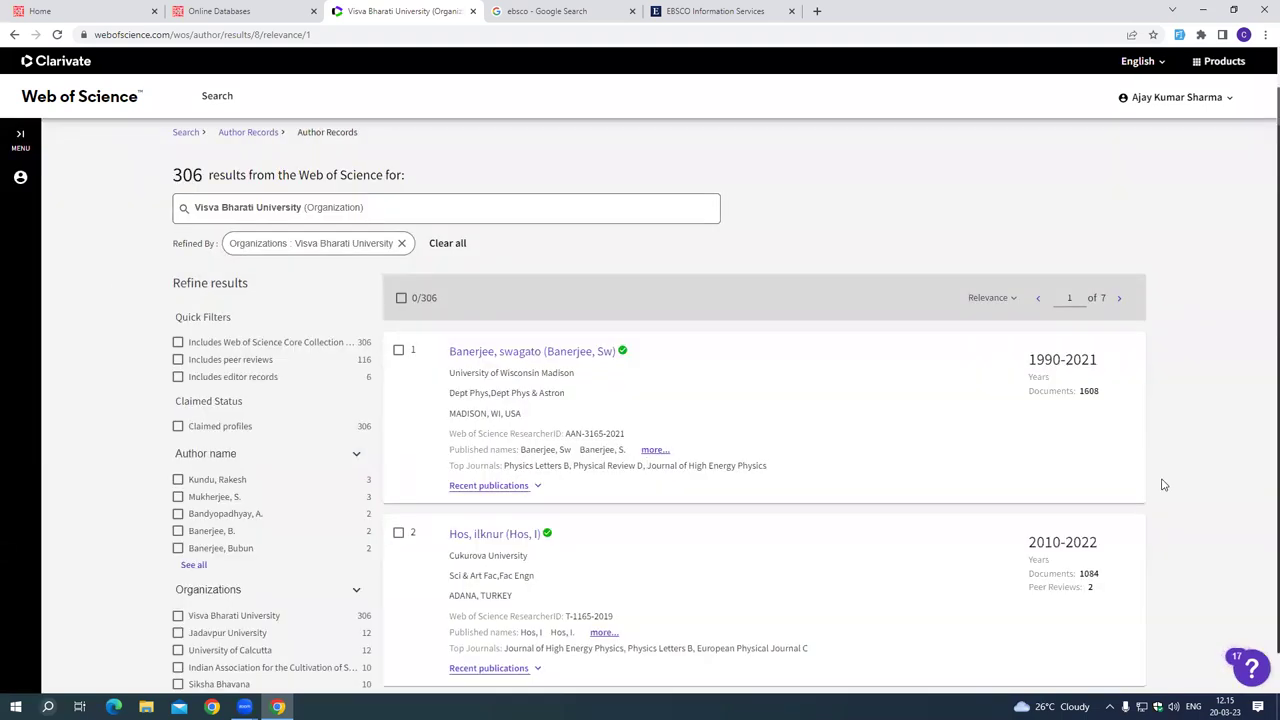
{"action": "scroll", "coordinate": [1163, 485], "scroll_direction": "down", "scroll_amount": 1}
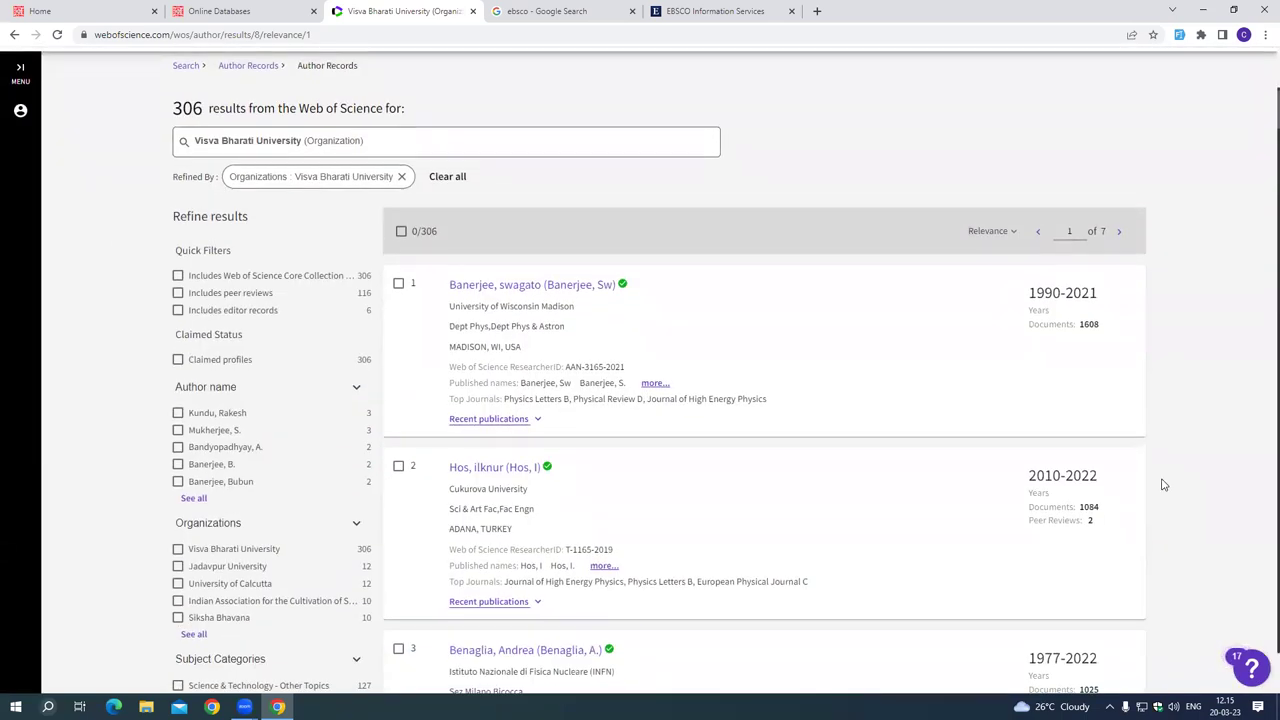
{"action": "scroll", "coordinate": [1163, 485], "scroll_direction": "down", "scroll_amount": 6}
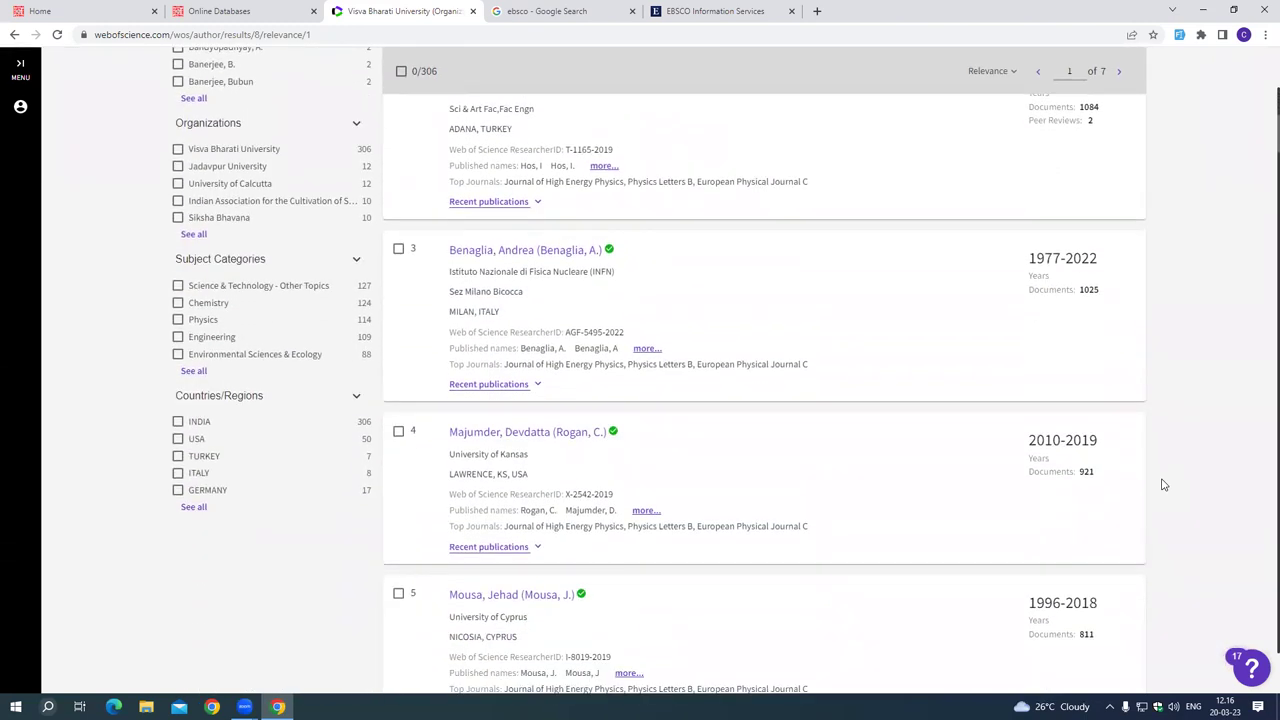
{"action": "scroll", "coordinate": [1163, 485], "scroll_direction": "down", "scroll_amount": 3}
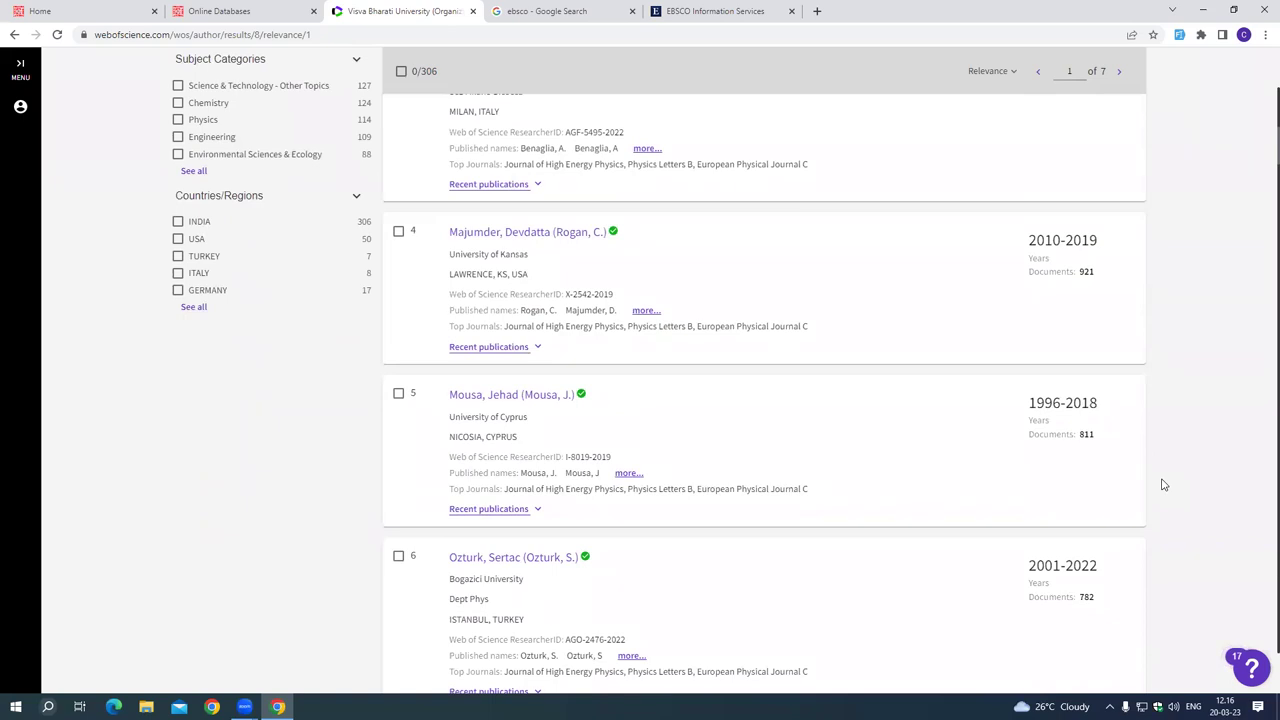
{"action": "scroll", "coordinate": [1163, 481], "scroll_direction": "down", "scroll_amount": 5}
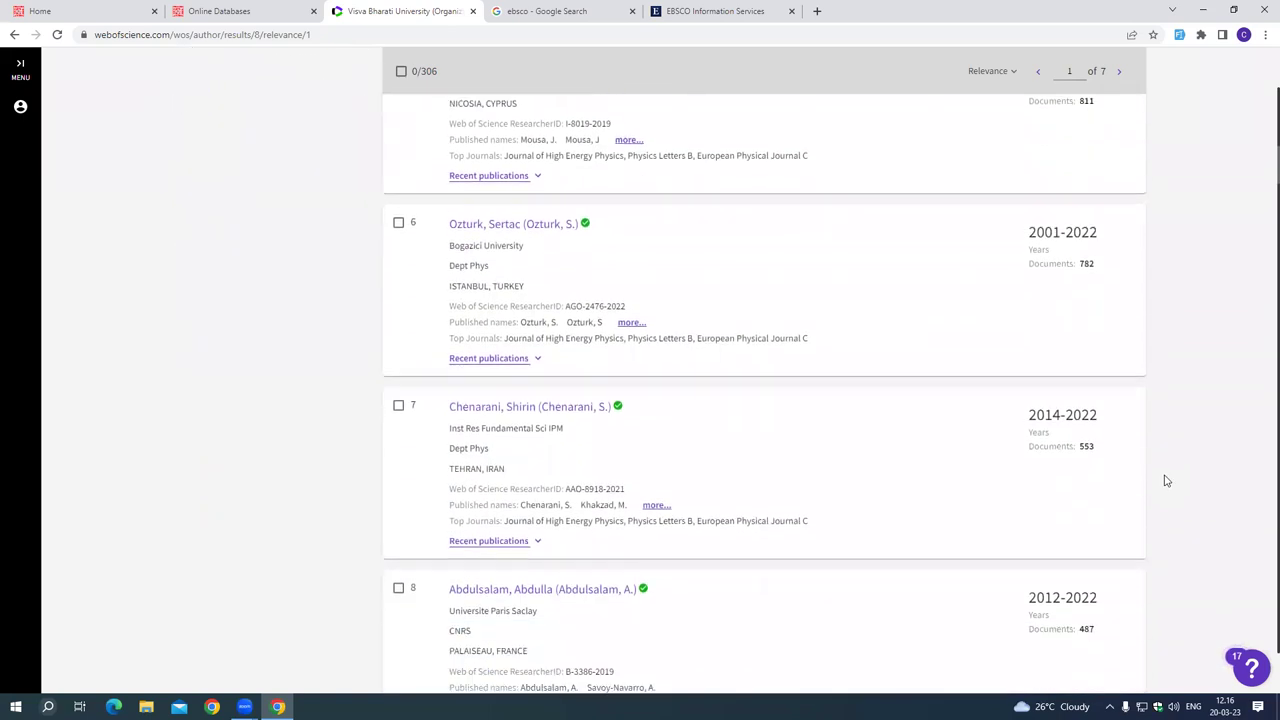
{"action": "scroll", "coordinate": [1168, 479], "scroll_direction": "up", "scroll_amount": 14}
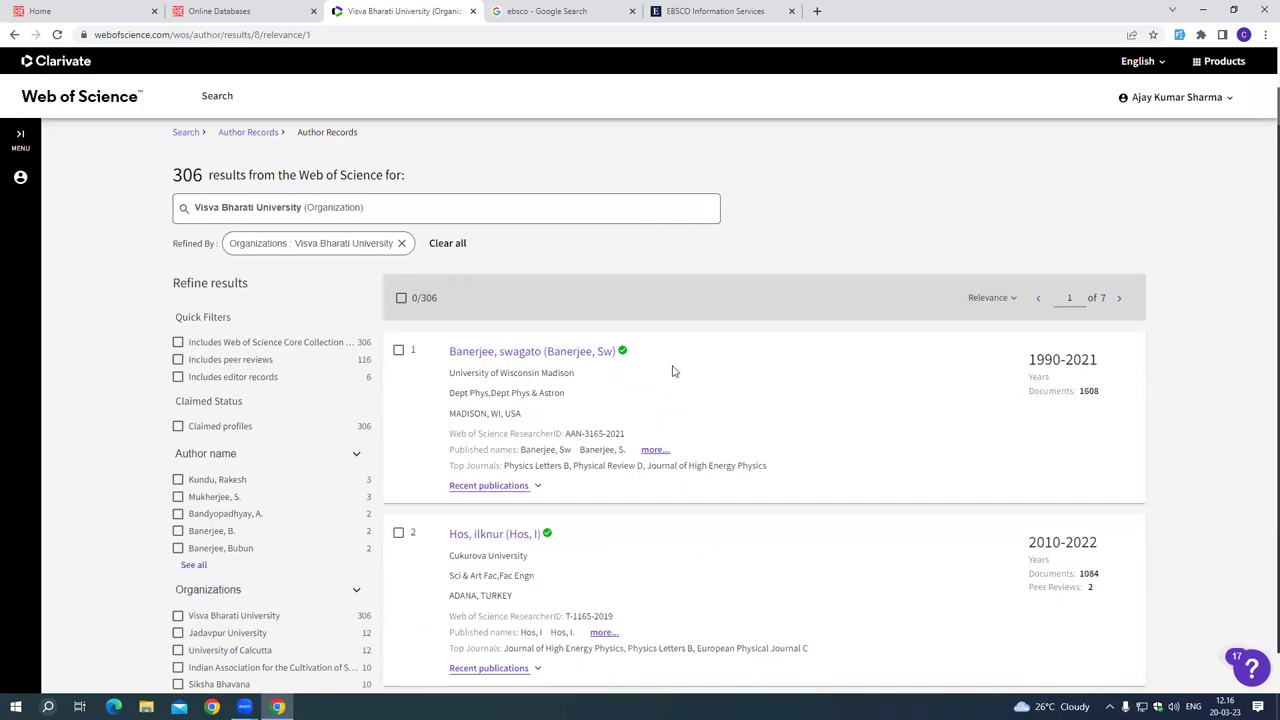
Open the top-ranked researcher's profile and expand Published names and Published Organizations.
{"action": "left_click", "coordinate": [557, 350]}
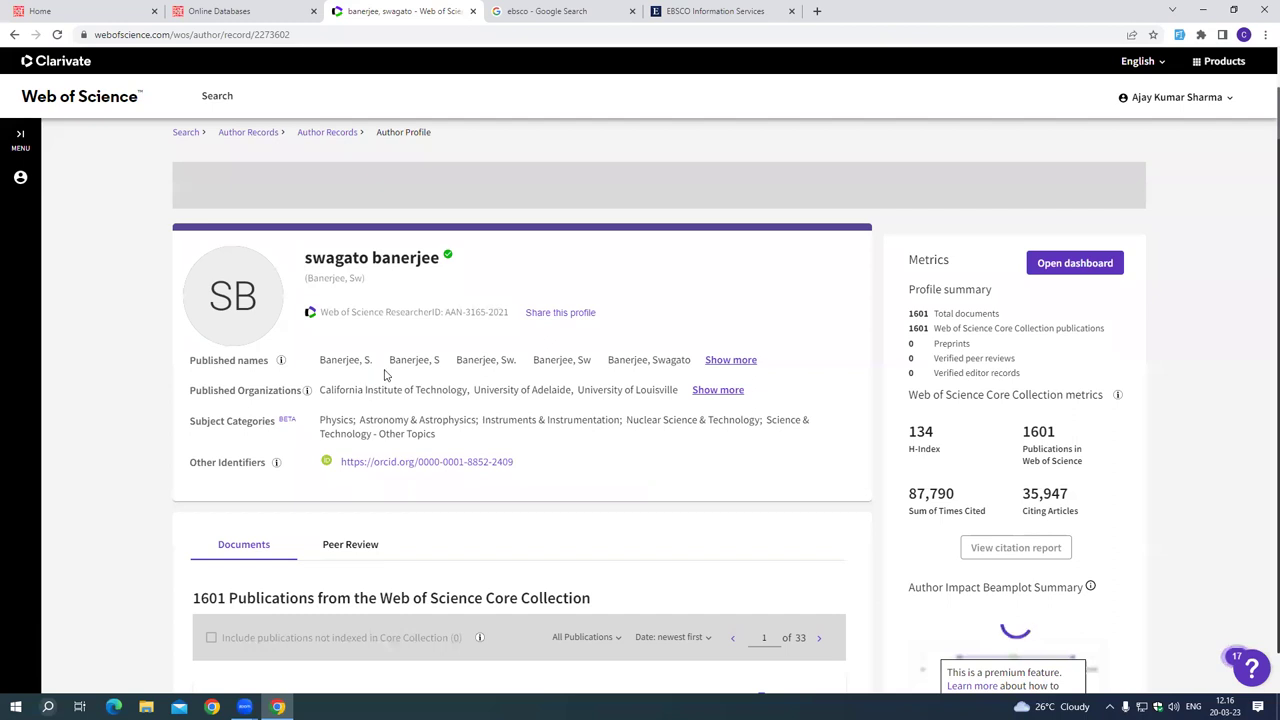
{"action": "left_click_drag", "start_coordinate": [304, 258], "coordinate": [446, 258]}
{"action": "left_click", "coordinate": [557, 297]}
{"action": "left_click", "coordinate": [745, 358]}
{"action": "left_click", "coordinate": [726, 401]}
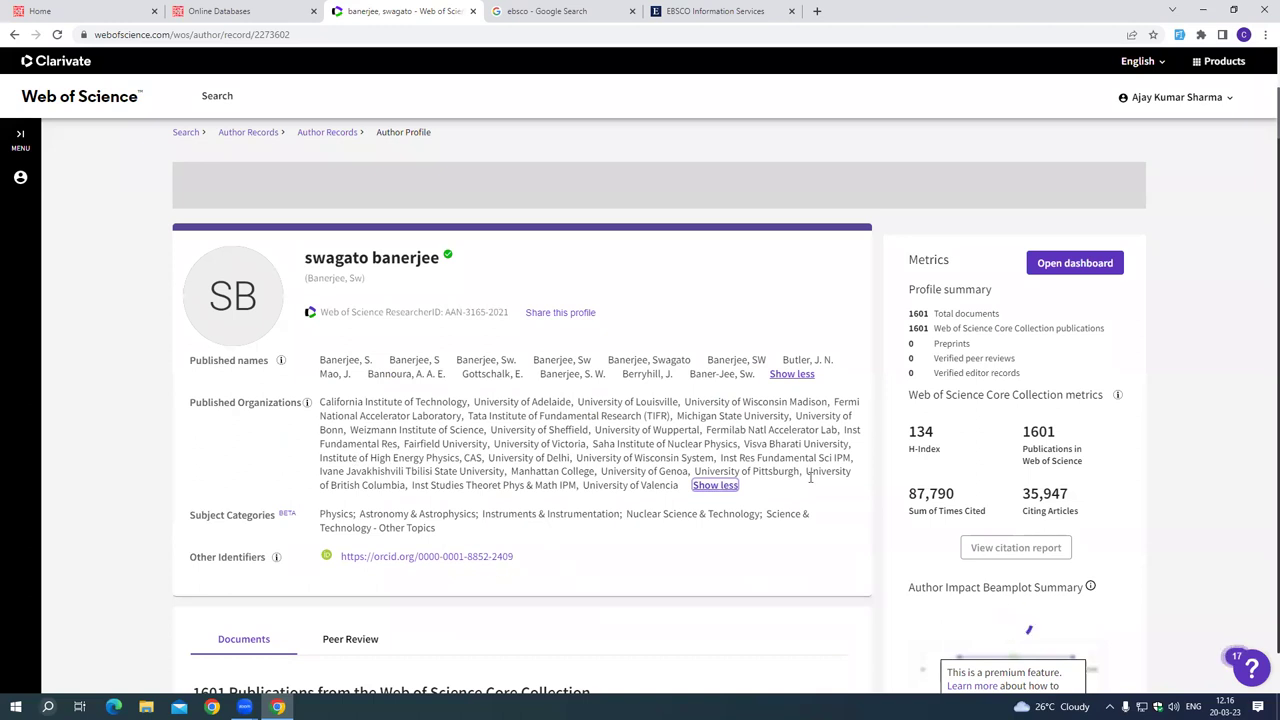
Highlight Visva Bharati University among the organizations and scroll through the profile.
{"action": "left_click_drag", "start_coordinate": [745, 443], "coordinate": [855, 447]}
{"action": "left_click", "coordinate": [853, 447]}
{"action": "triple_click", "coordinate": [655, 457]}
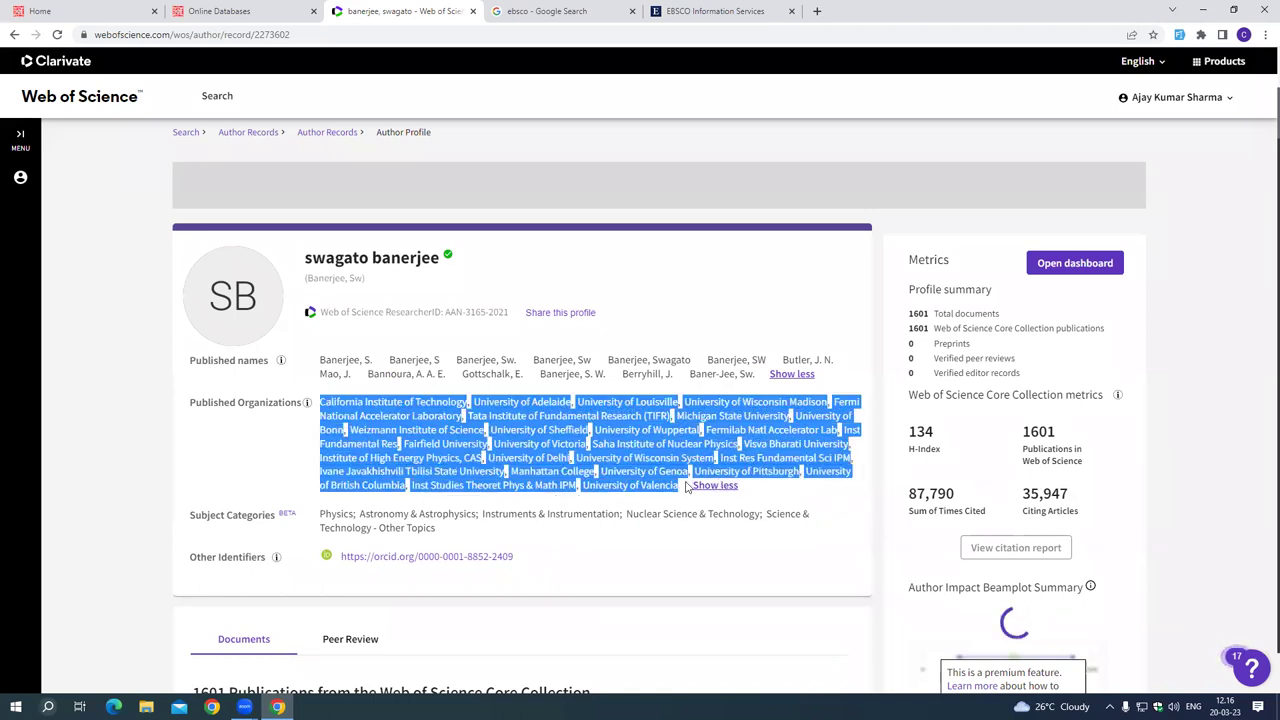
{"action": "left_click", "coordinate": [650, 484]}
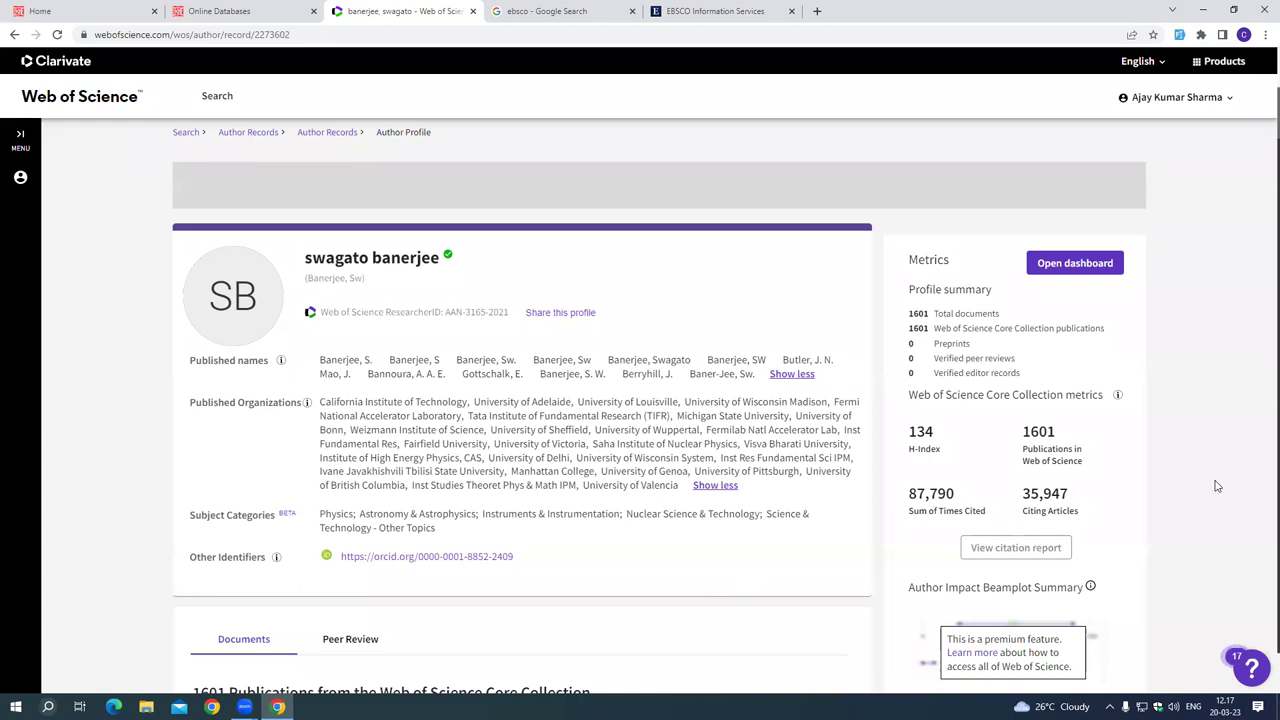
{"action": "scroll", "coordinate": [1205, 489], "scroll_direction": "down", "scroll_amount": 2}
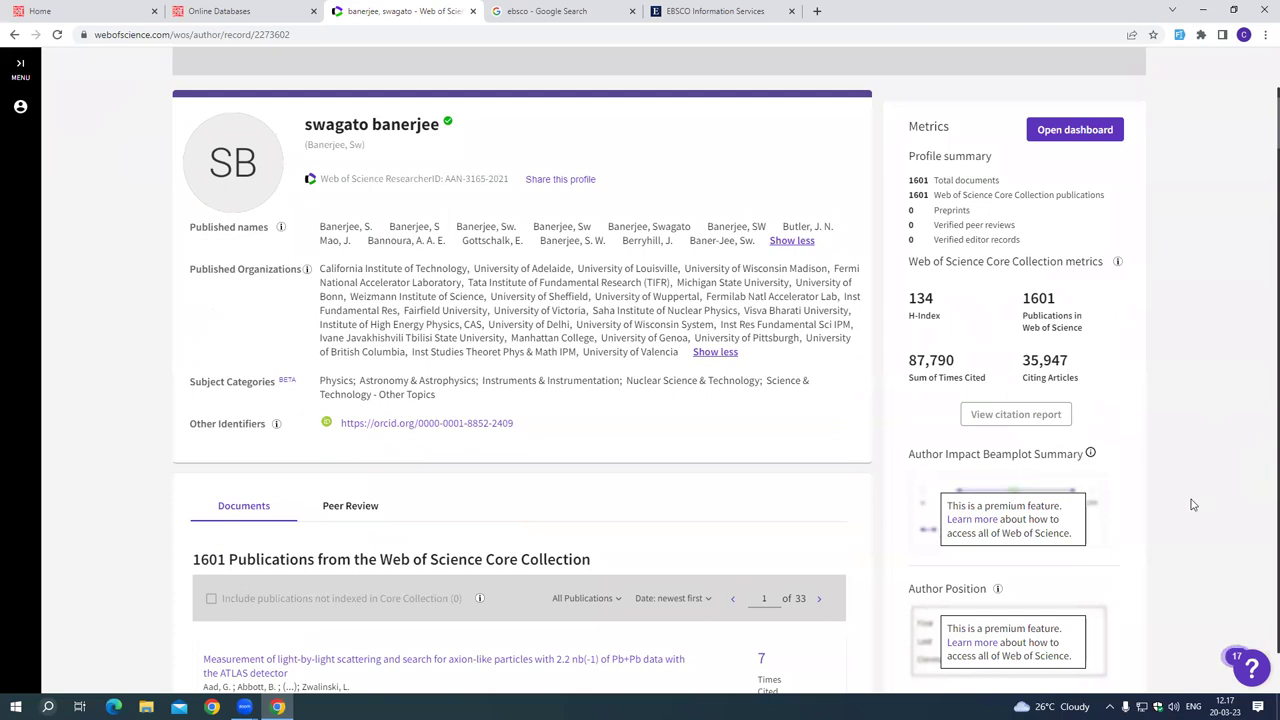
{"action": "scroll", "coordinate": [1050, 500], "scroll_direction": "down", "scroll_amount": 1}
{"action": "scroll", "coordinate": [990, 478], "scroll_direction": "down", "scroll_amount": 1}
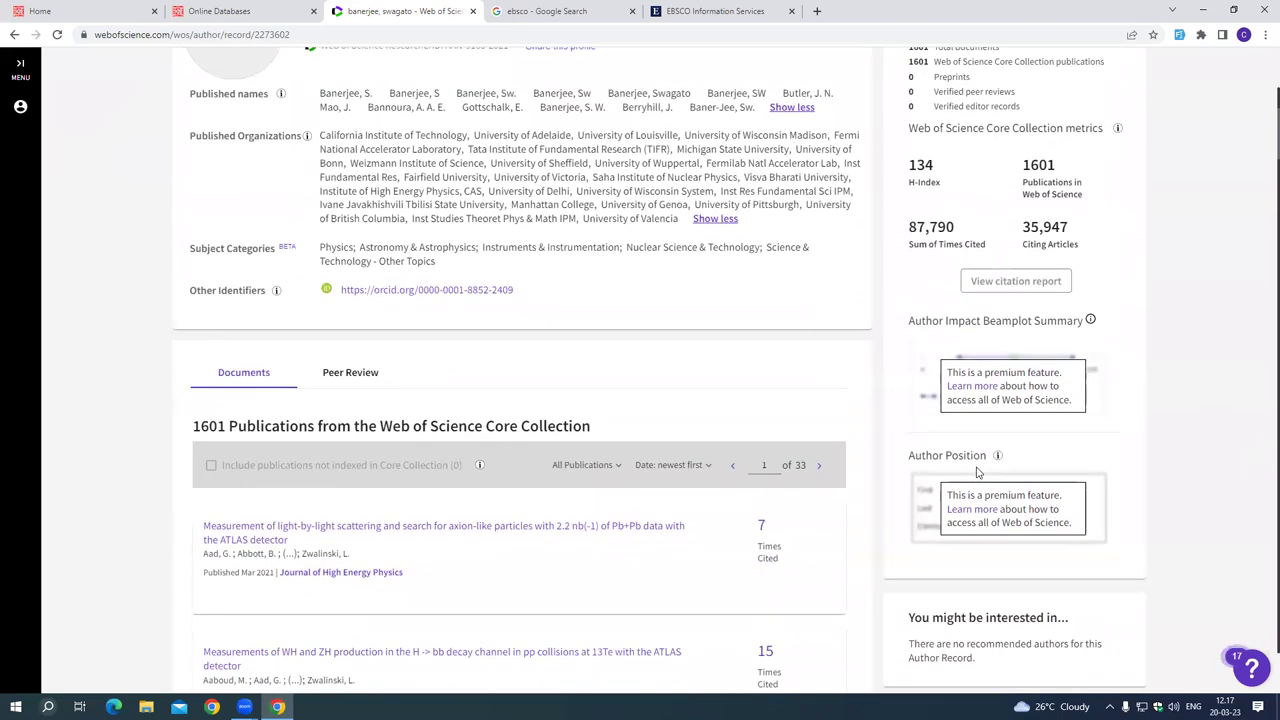
{"action": "scroll", "coordinate": [975, 470], "scroll_direction": "down", "scroll_amount": 2}
{"action": "scroll", "coordinate": [1191, 522], "scroll_direction": "up", "scroll_amount": 1}
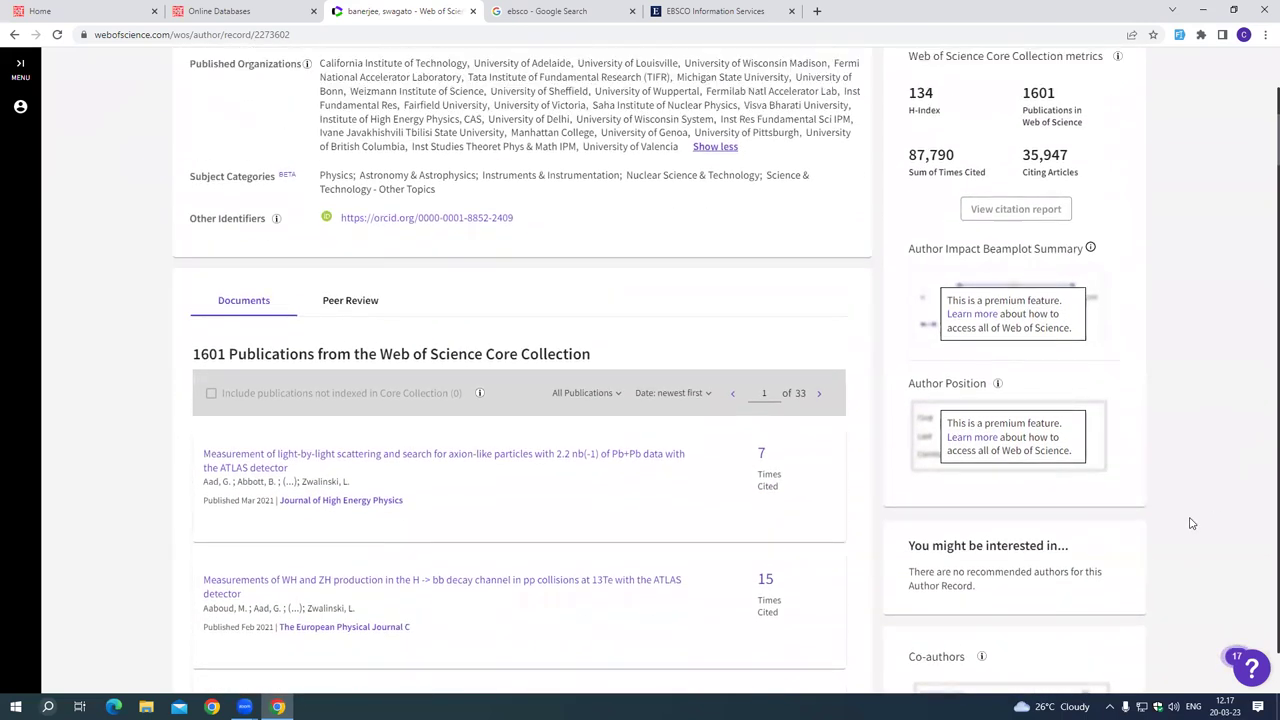
{"action": "scroll", "coordinate": [1191, 522], "scroll_direction": "up", "scroll_amount": 3}
{"action": "scroll", "coordinate": [1191, 509], "scroll_direction": "up", "scroll_amount": 2}
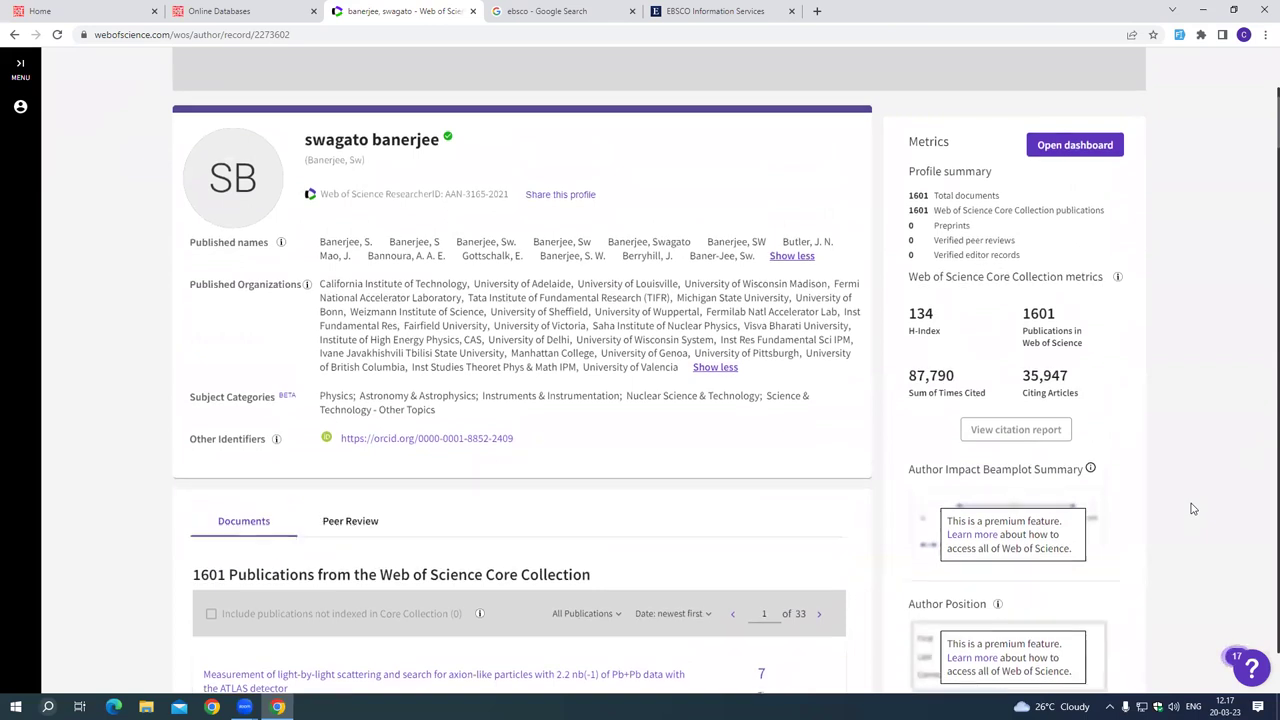
{"action": "left_click", "coordinate": [1090, 263]}
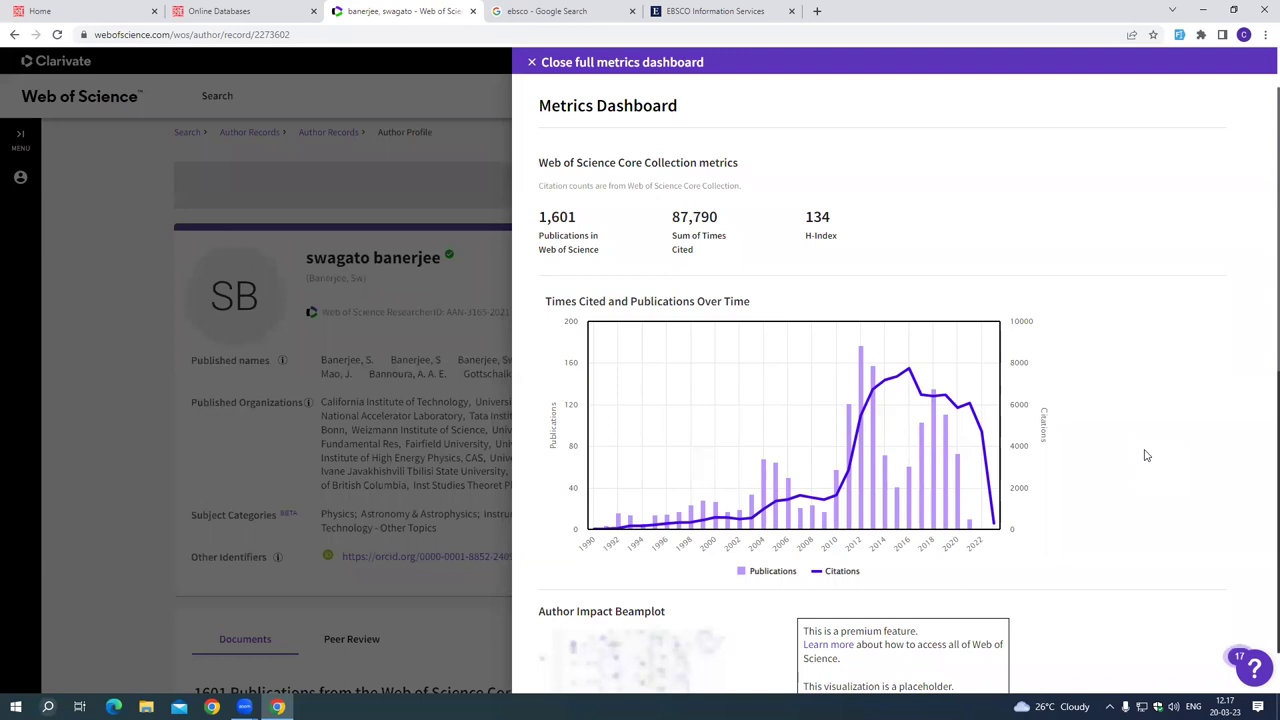
{"action": "scroll", "coordinate": [1146, 455], "scroll_direction": "down", "scroll_amount": 1}
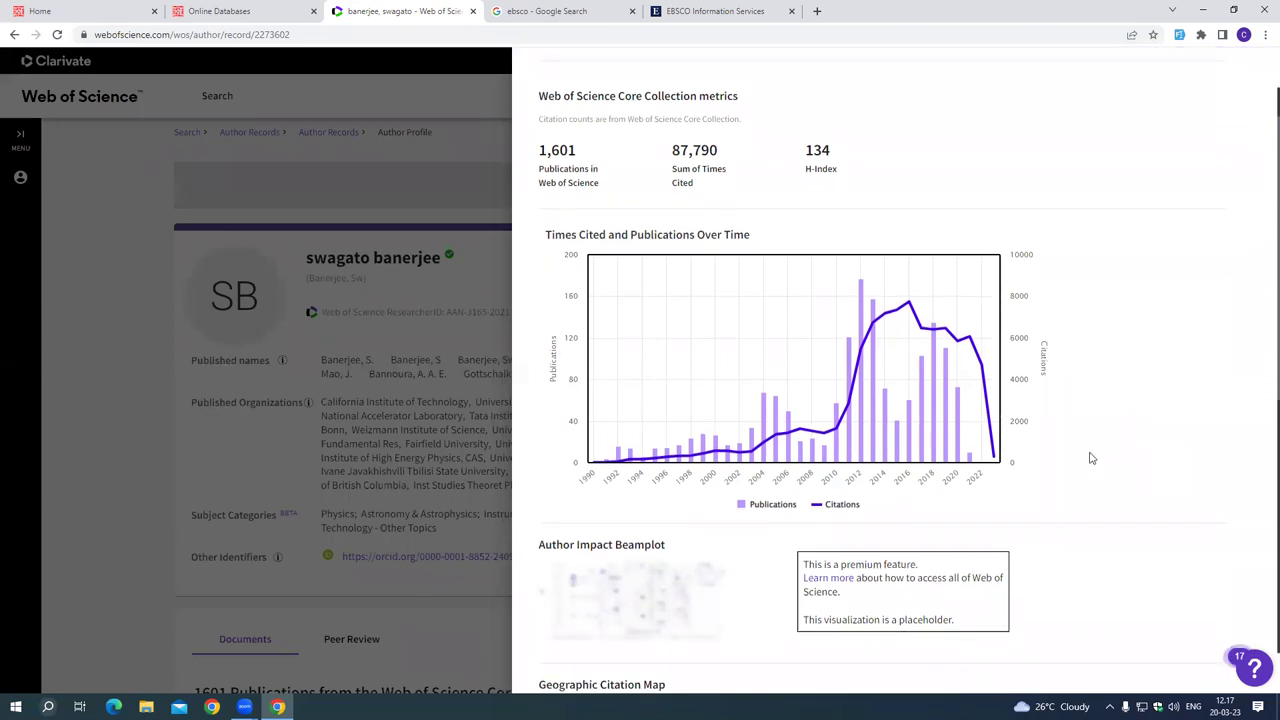
{"action": "scroll", "coordinate": [1087, 450], "scroll_direction": "down", "scroll_amount": 2}
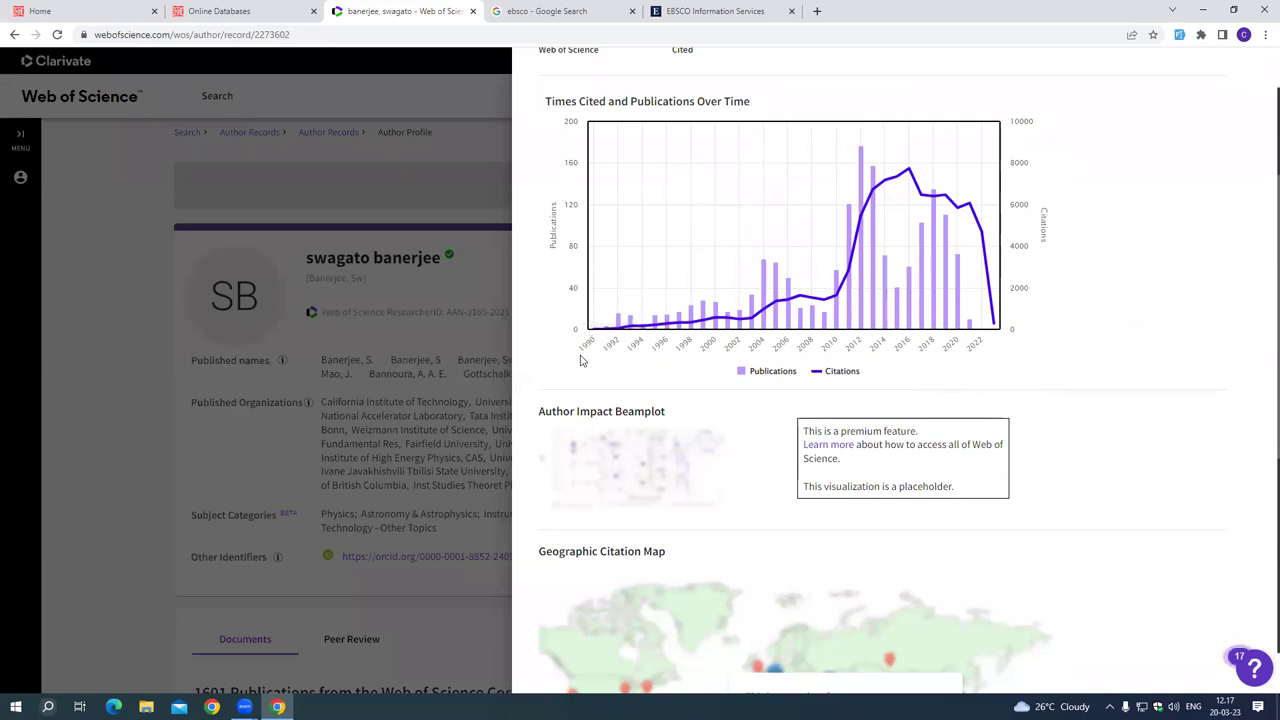
{"action": "left_click", "coordinate": [829, 373]}
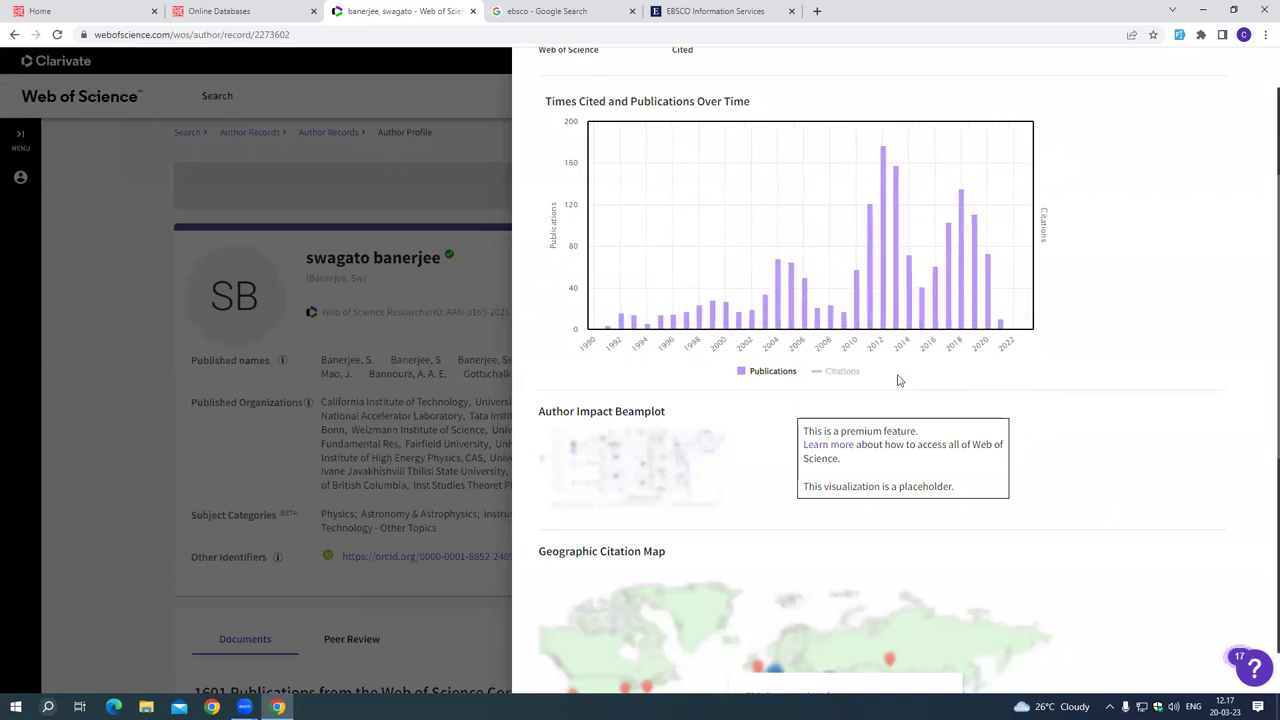
{"action": "left_click", "coordinate": [782, 375]}
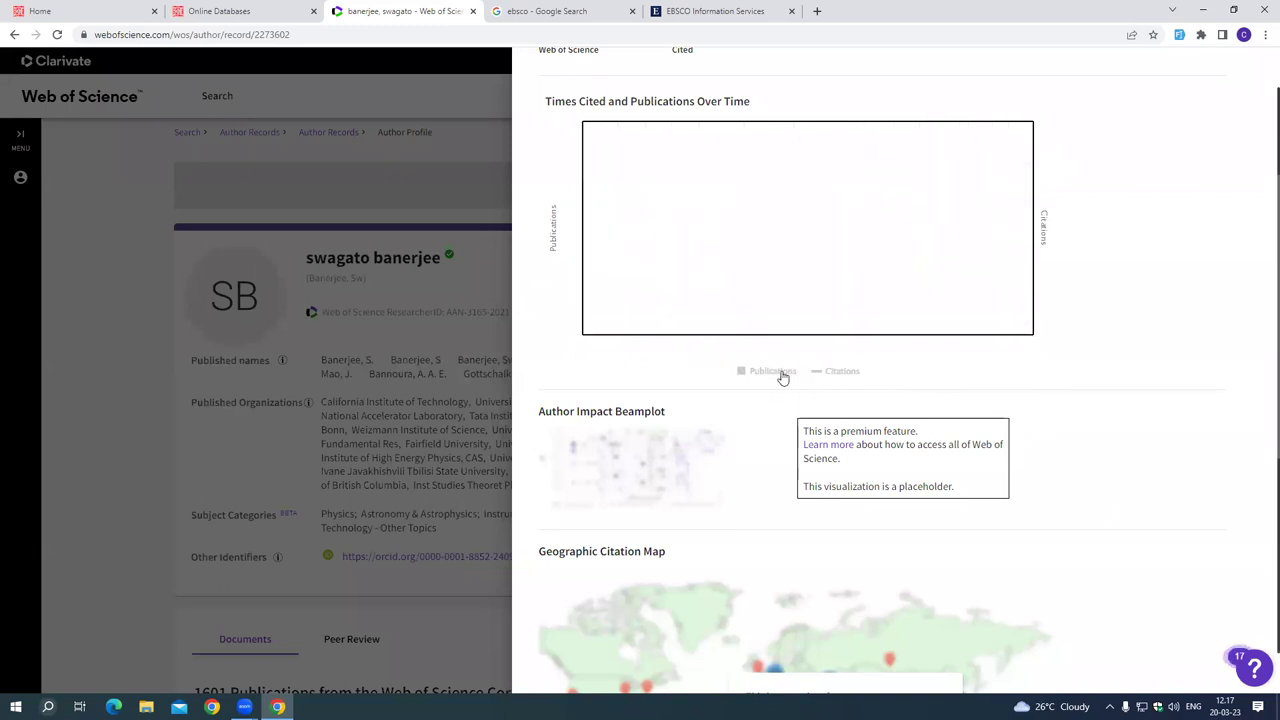
{"action": "left_click", "coordinate": [844, 372]}
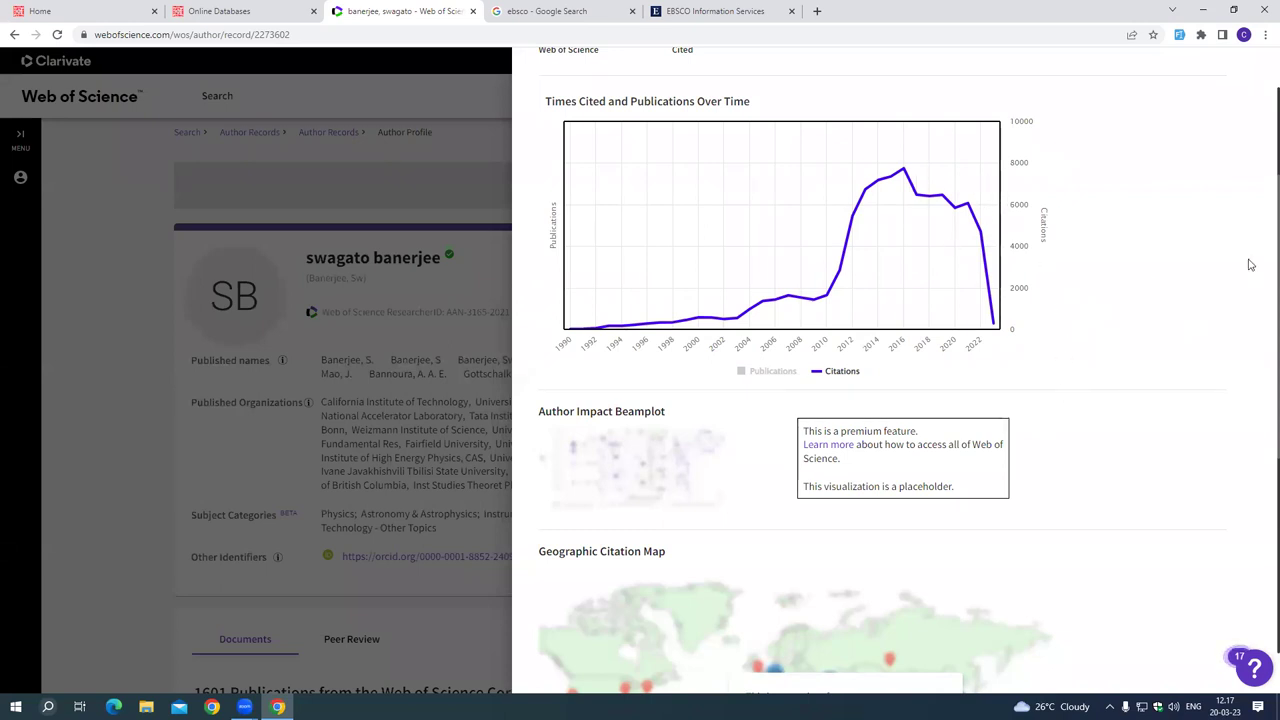
{"action": "scroll", "coordinate": [1150, 439], "scroll_direction": "down", "scroll_amount": 3}
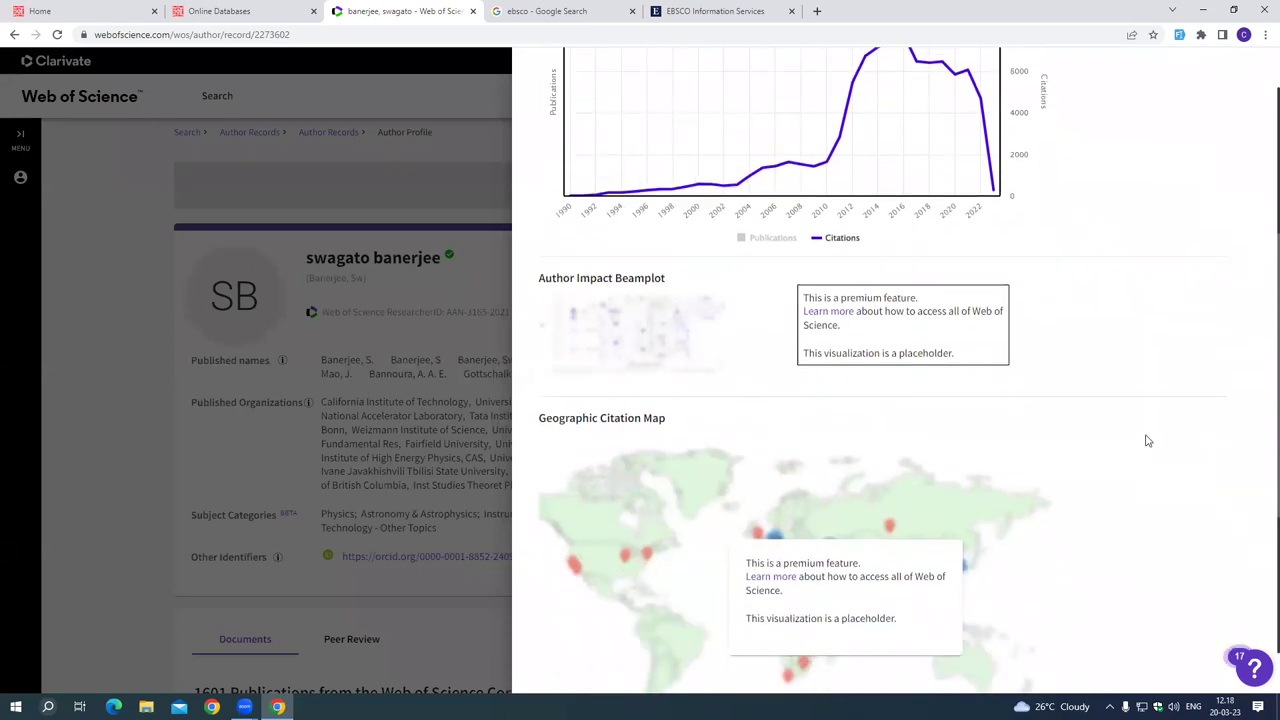
{"action": "left_click", "coordinate": [129, 330]}
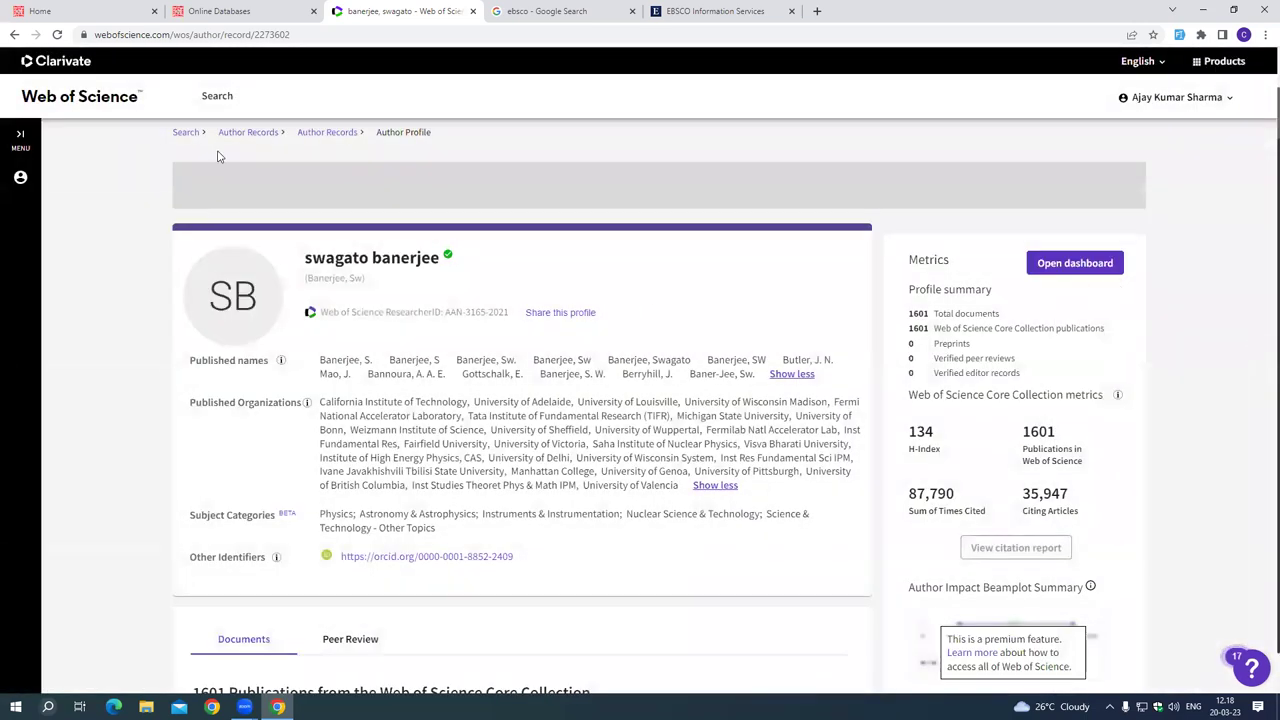
{"action": "left_click", "coordinate": [260, 140]}
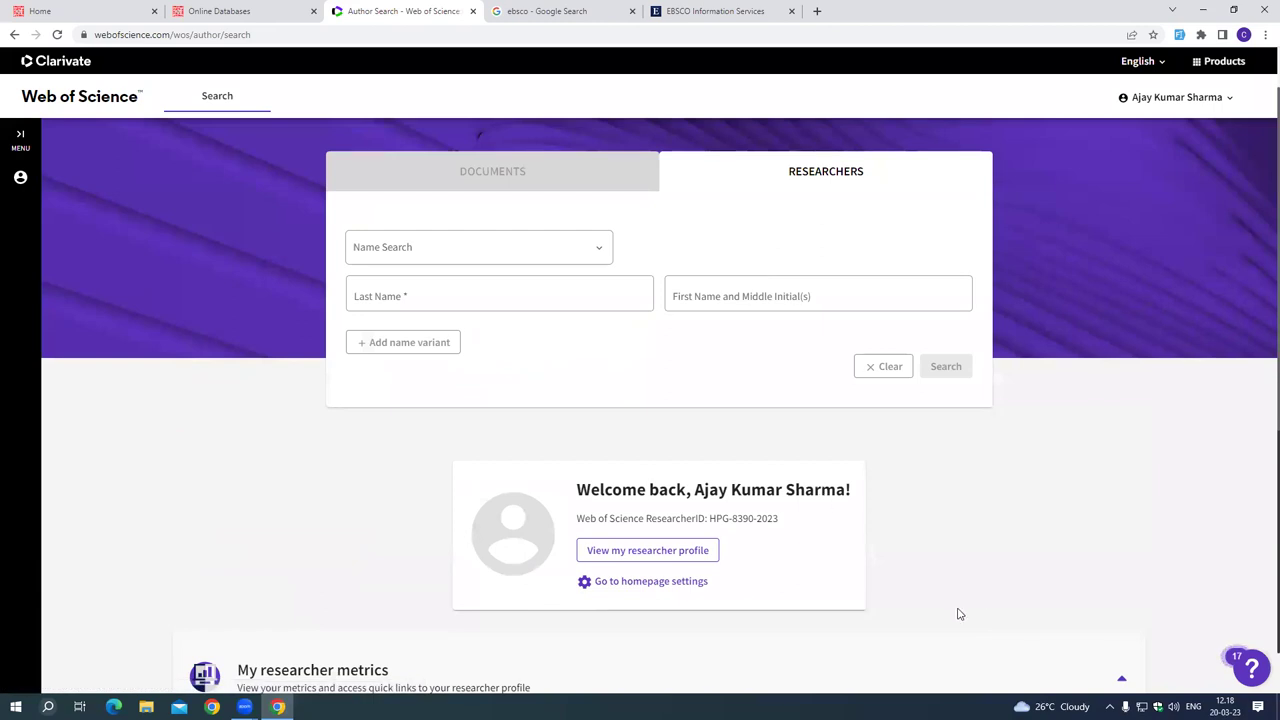
{"action": "scroll", "coordinate": [930, 583], "scroll_direction": "down", "scroll_amount": 3}
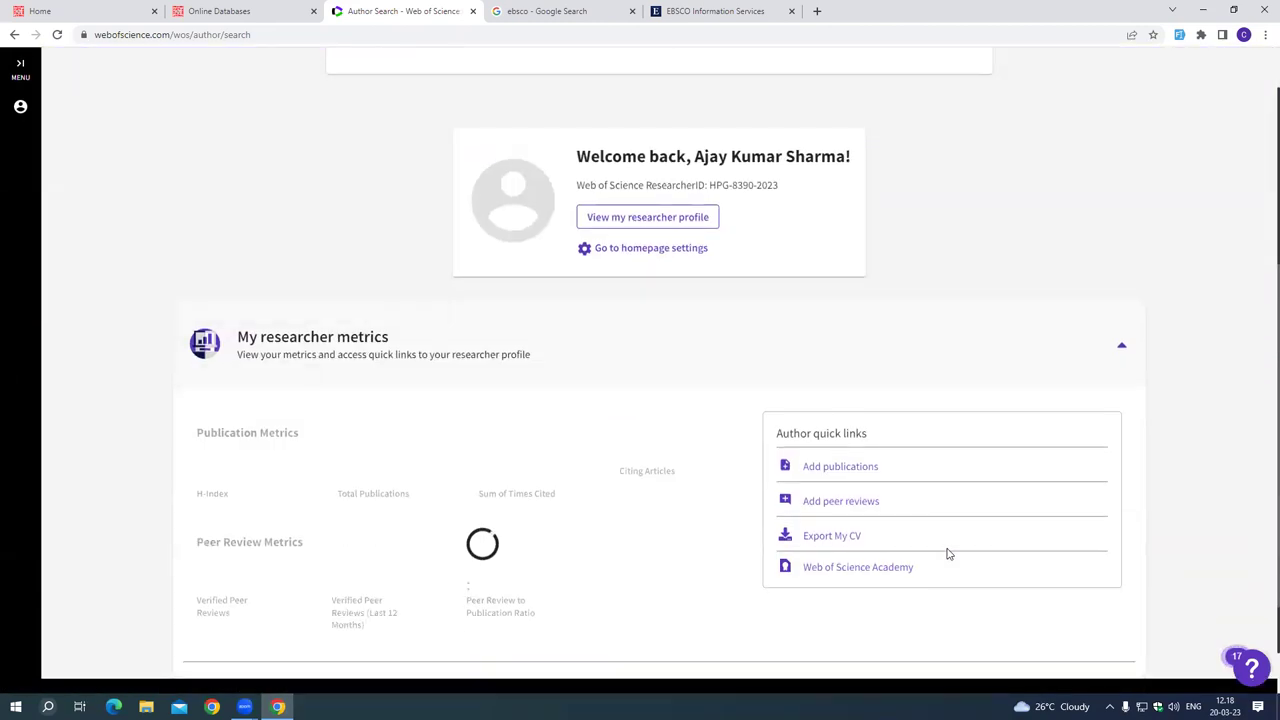
{"action": "scroll", "coordinate": [790, 550], "scroll_direction": "down", "scroll_amount": 2}
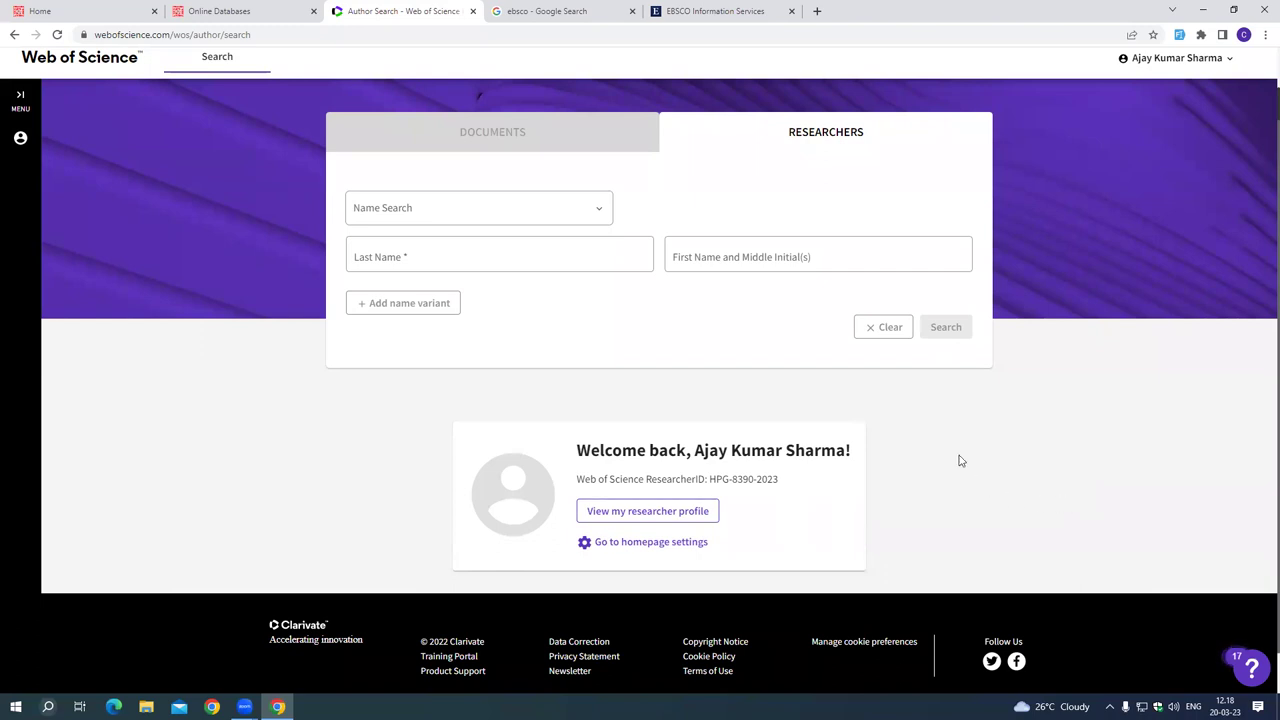
{"action": "scroll", "coordinate": [1000, 466], "scroll_direction": "up", "scroll_amount": 1}
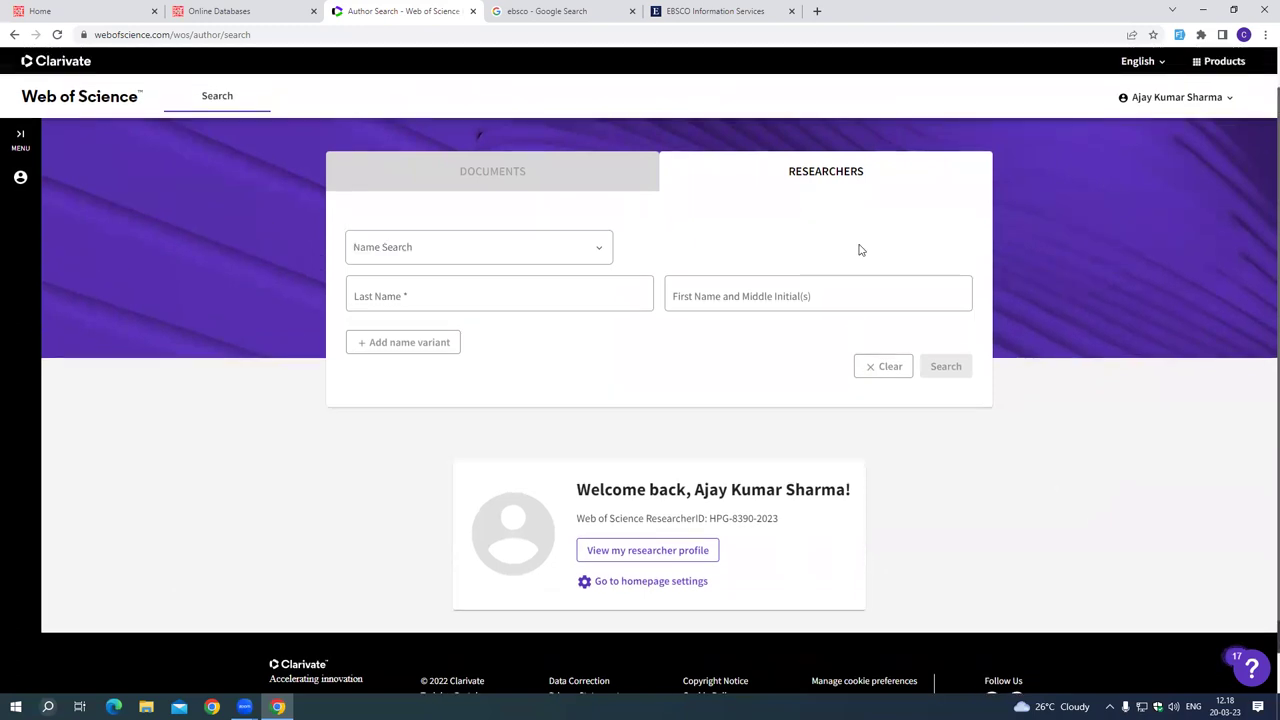
Search researchers by organization Visva Bharati University with publications within 5 years, reviewing 266 records.
{"action": "left_click", "coordinate": [494, 249]}
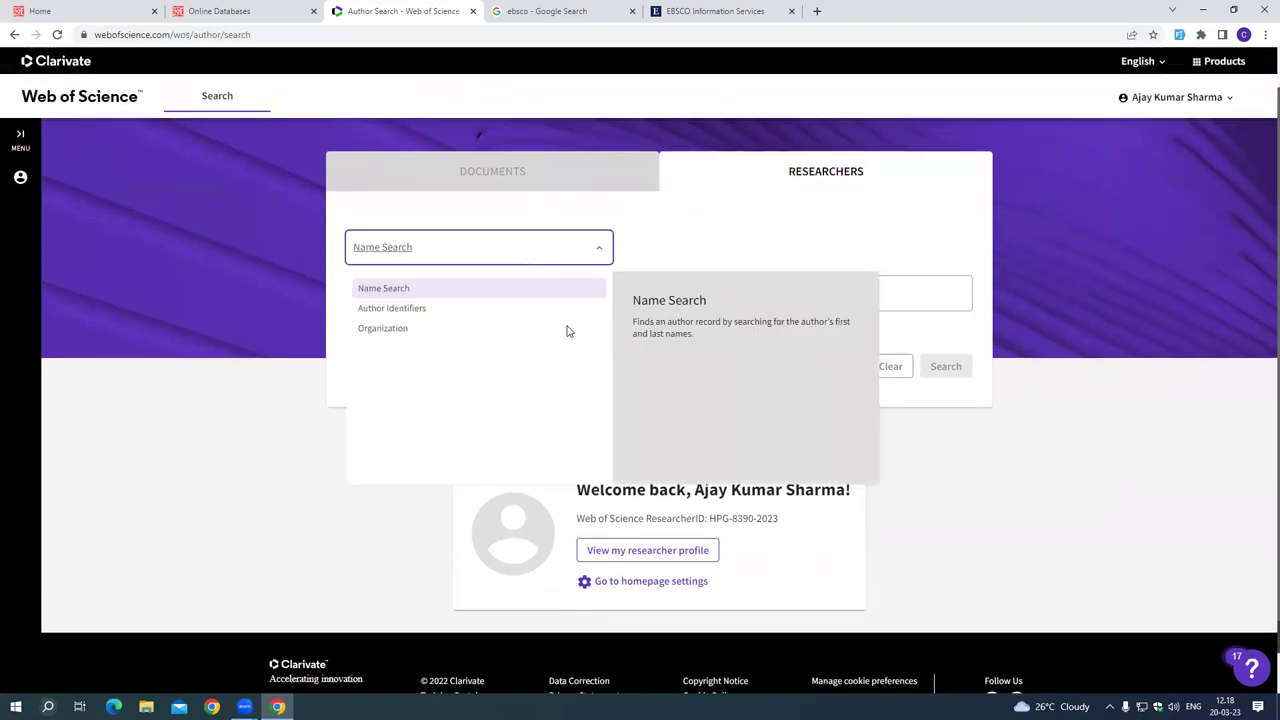
{"action": "left_click", "coordinate": [404, 332]}
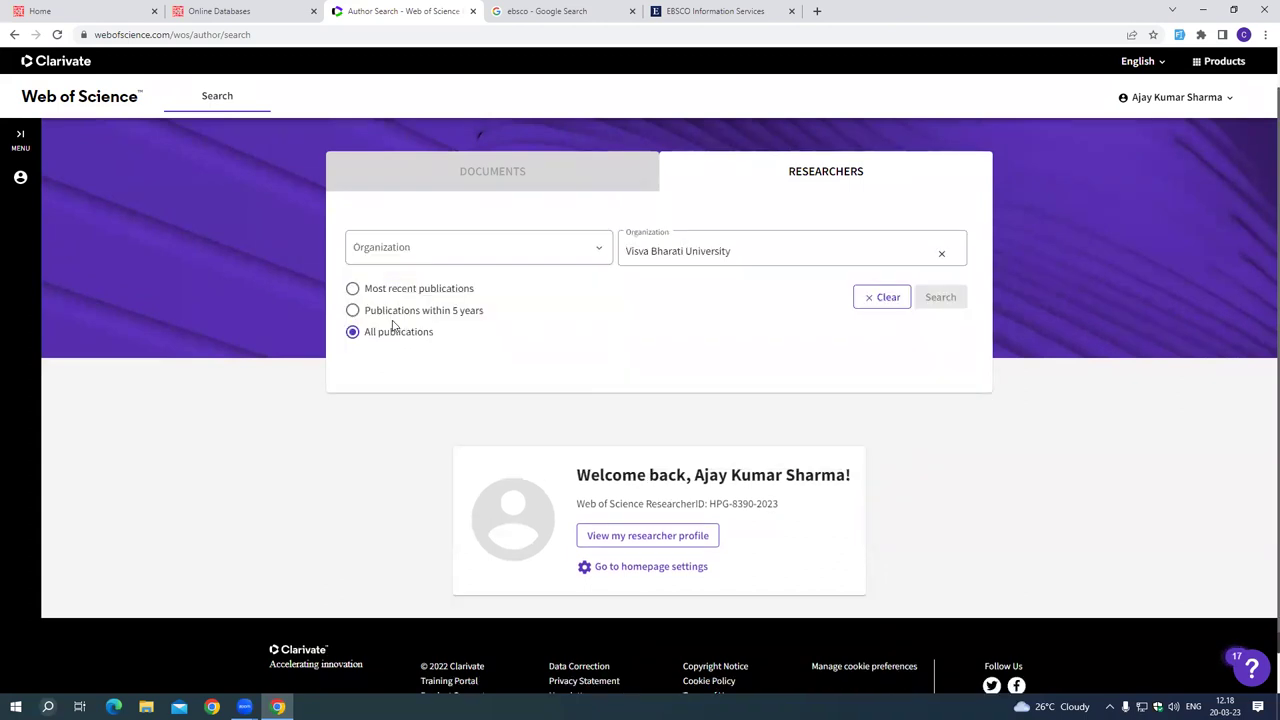
{"action": "left_click", "coordinate": [355, 310]}
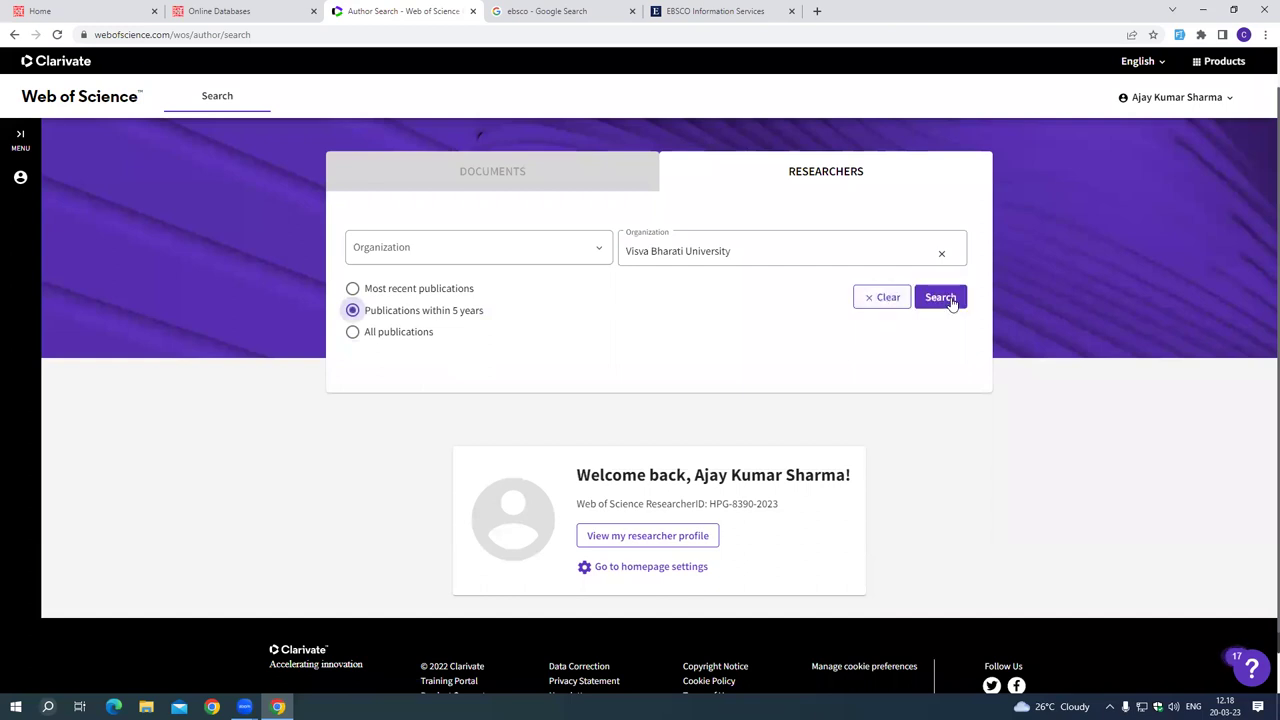
{"action": "left_click", "coordinate": [940, 298]}
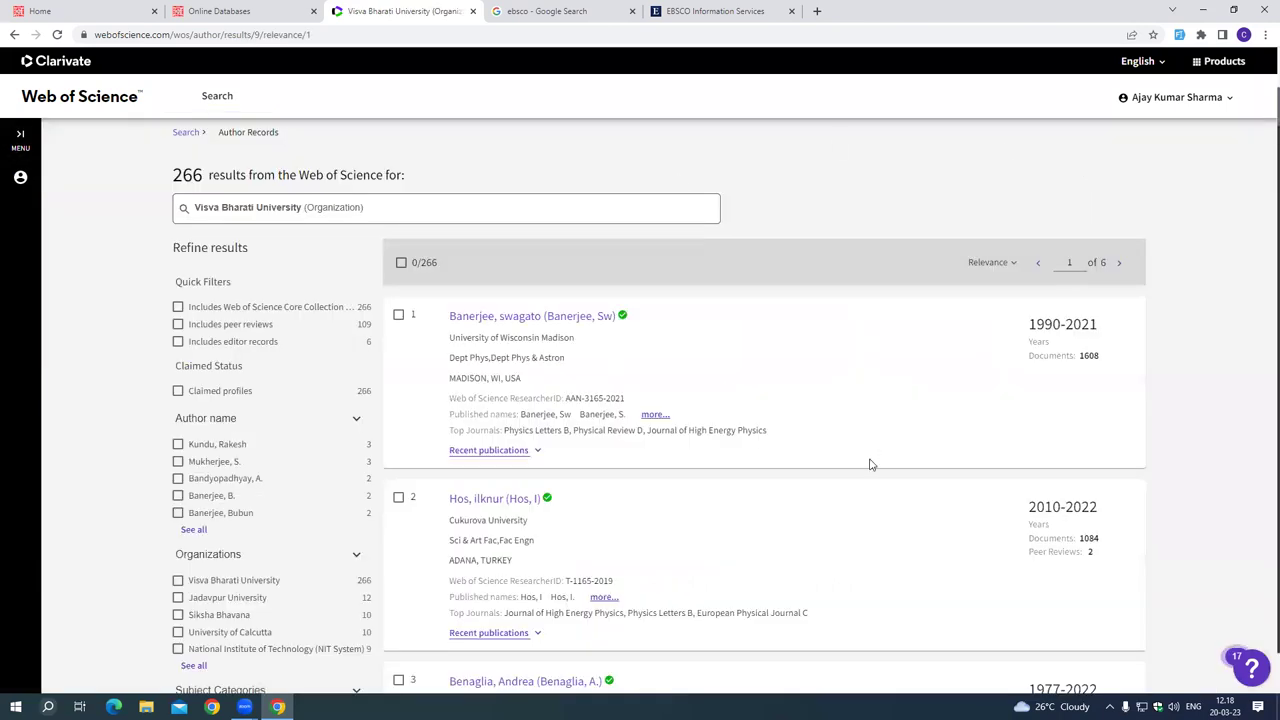
{"action": "scroll", "coordinate": [875, 475], "scroll_direction": "down", "scroll_amount": 4}
{"action": "scroll", "coordinate": [877, 485], "scroll_direction": "down", "scroll_amount": 20}
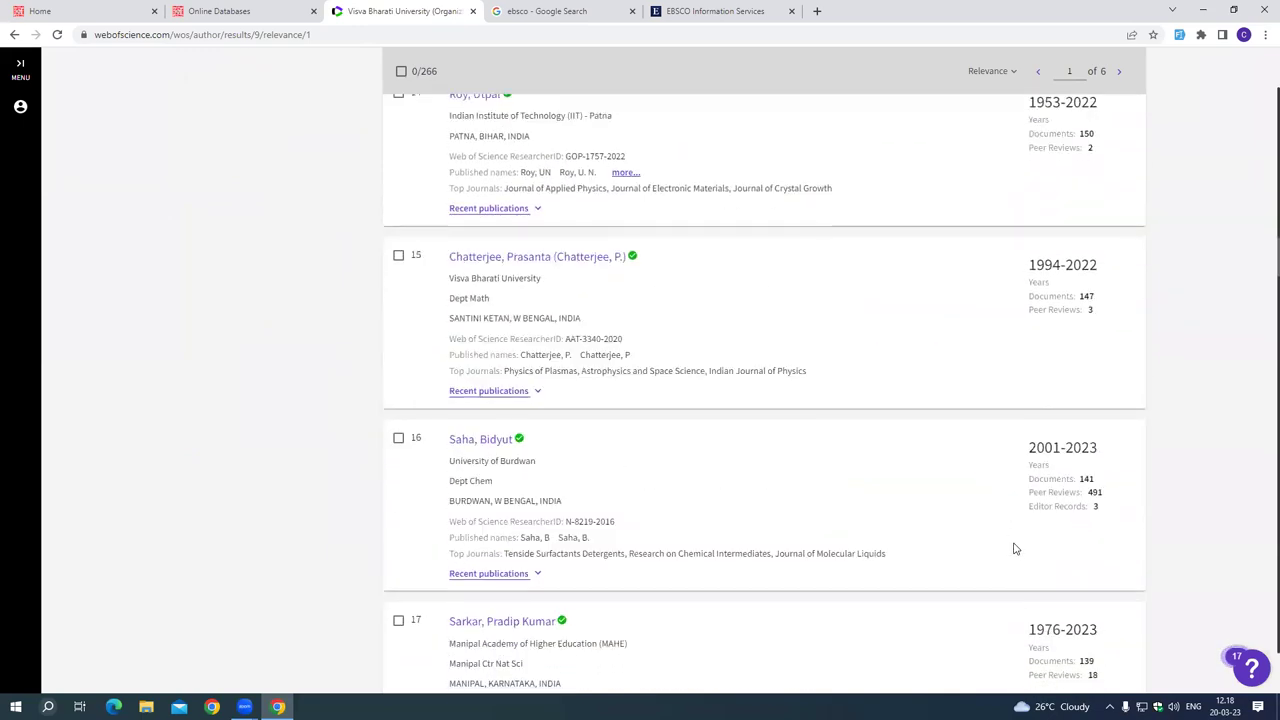
{"action": "scroll", "coordinate": [1015, 548], "scroll_direction": "down", "scroll_amount": 20}
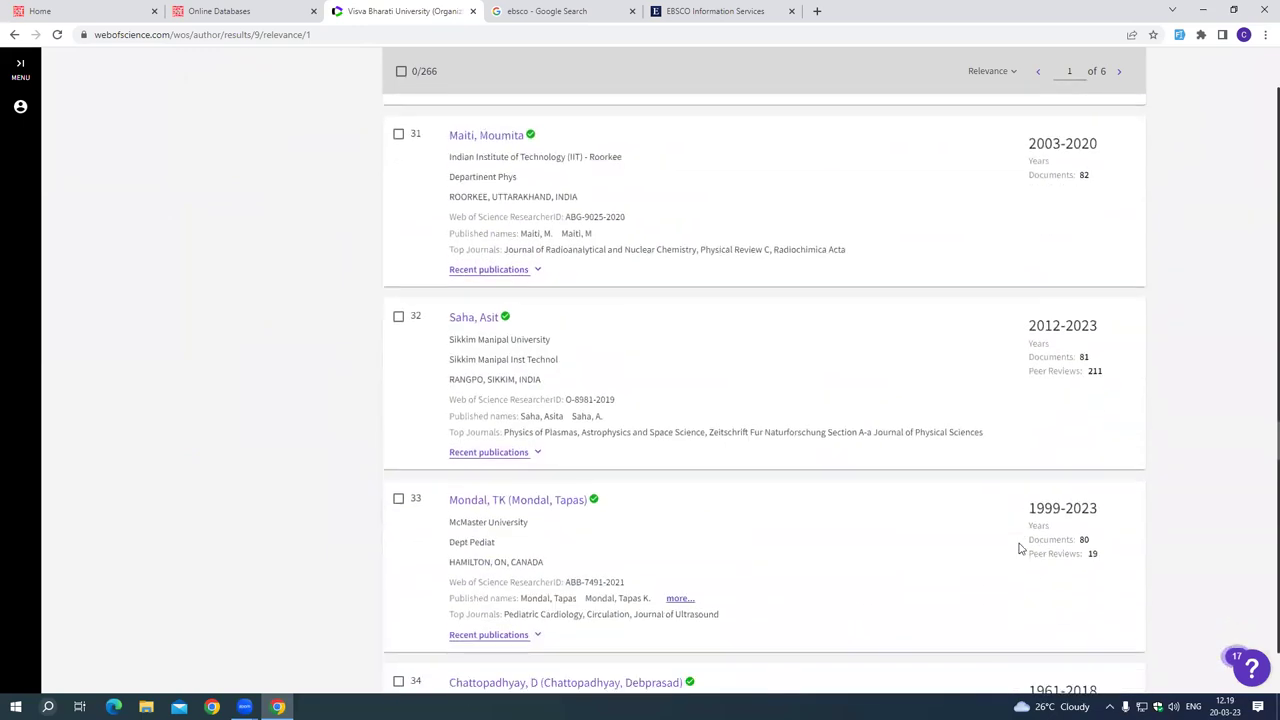
{"action": "scroll", "coordinate": [1020, 548], "scroll_direction": "down", "scroll_amount": 20}
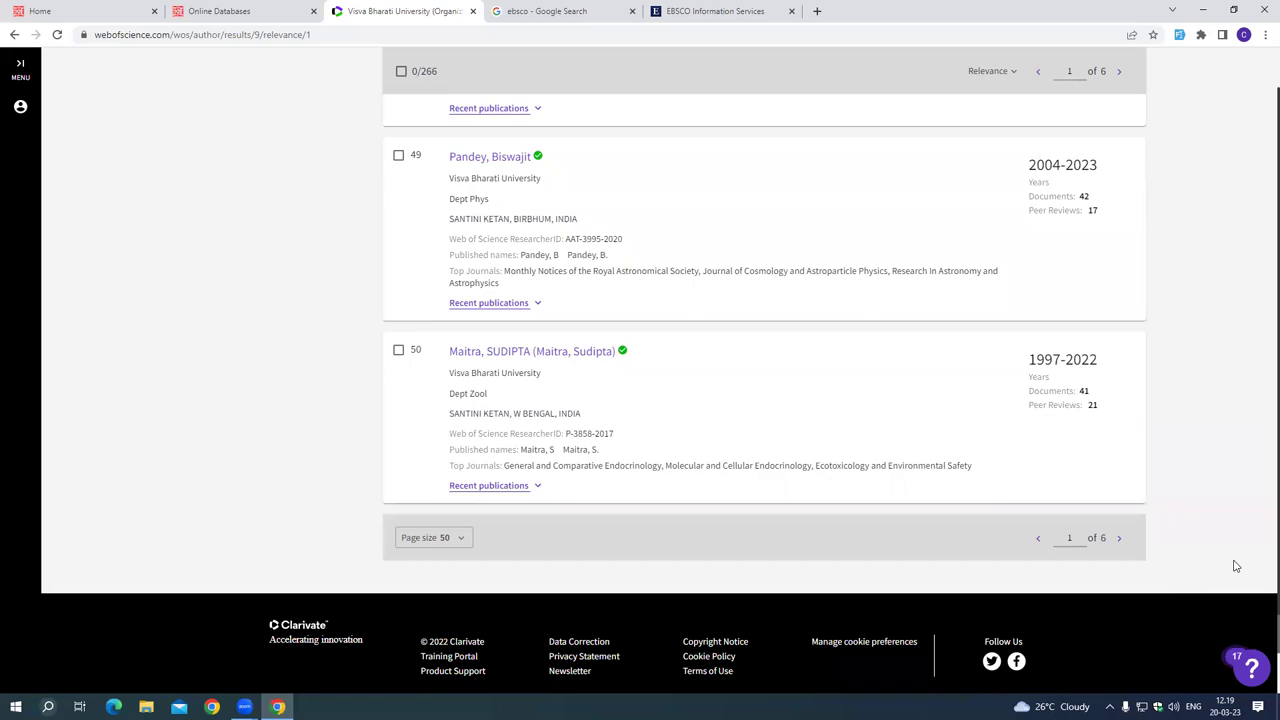
{"action": "scroll", "coordinate": [1183, 526], "scroll_direction": "up", "scroll_amount": 20}
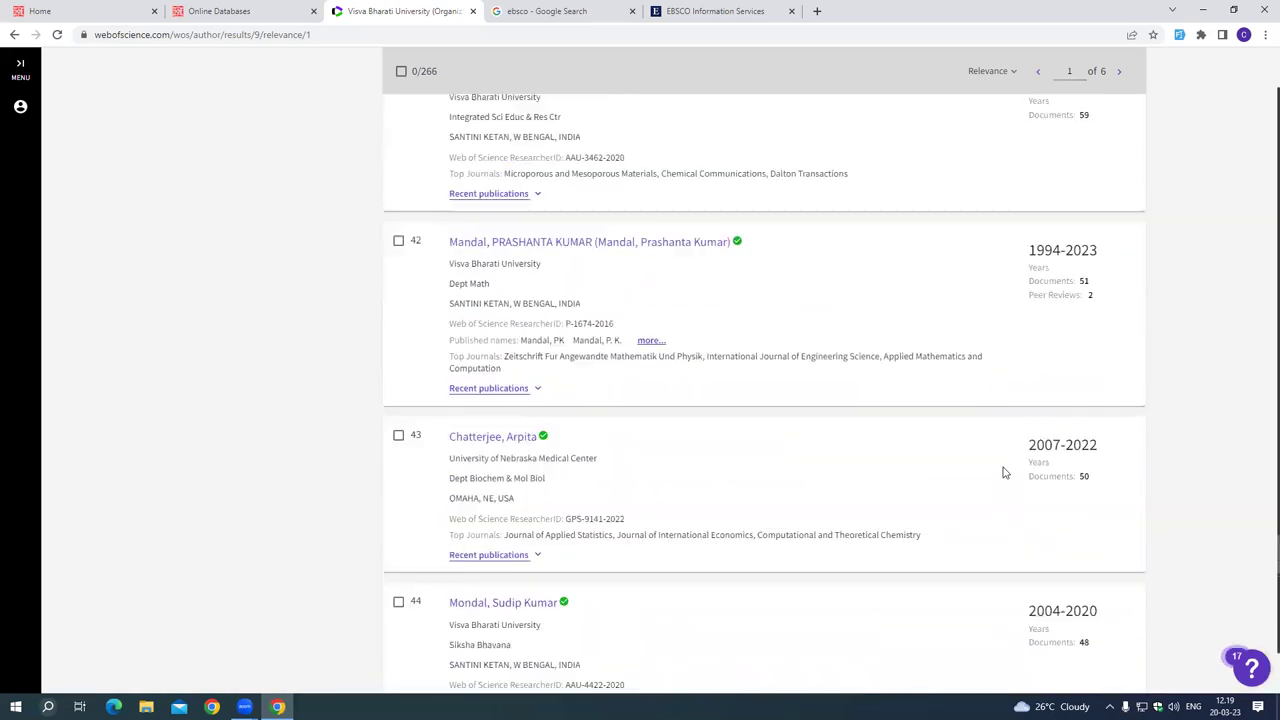
{"action": "scroll", "coordinate": [1017, 464], "scroll_direction": "up", "scroll_amount": 20}
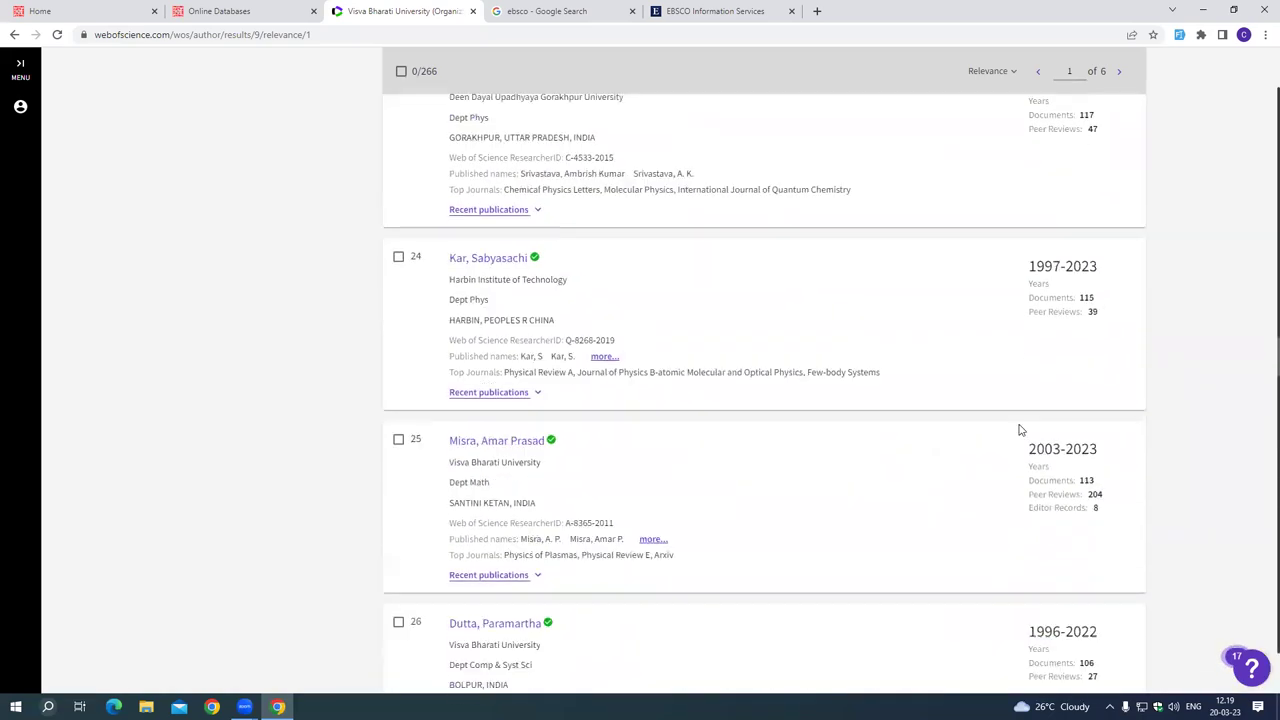
{"action": "scroll", "coordinate": [1024, 419], "scroll_direction": "up", "scroll_amount": 20}
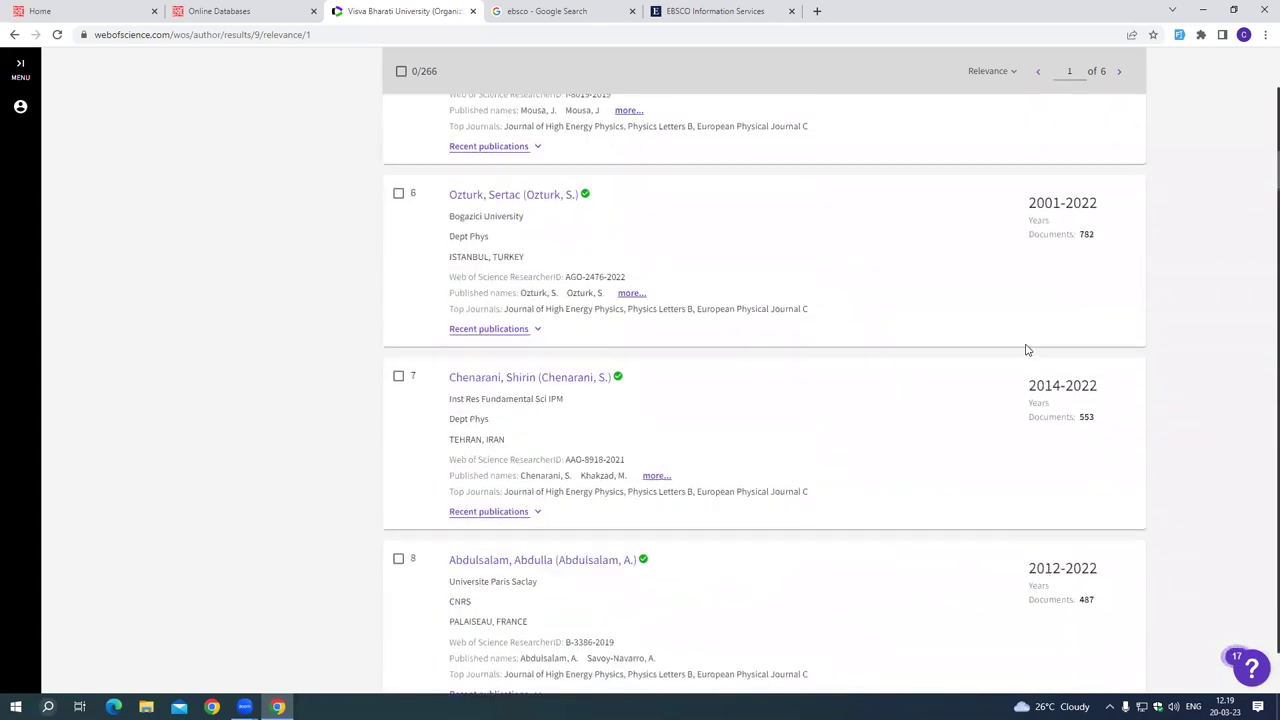
{"action": "scroll", "coordinate": [1033, 332], "scroll_direction": "up", "scroll_amount": 5}
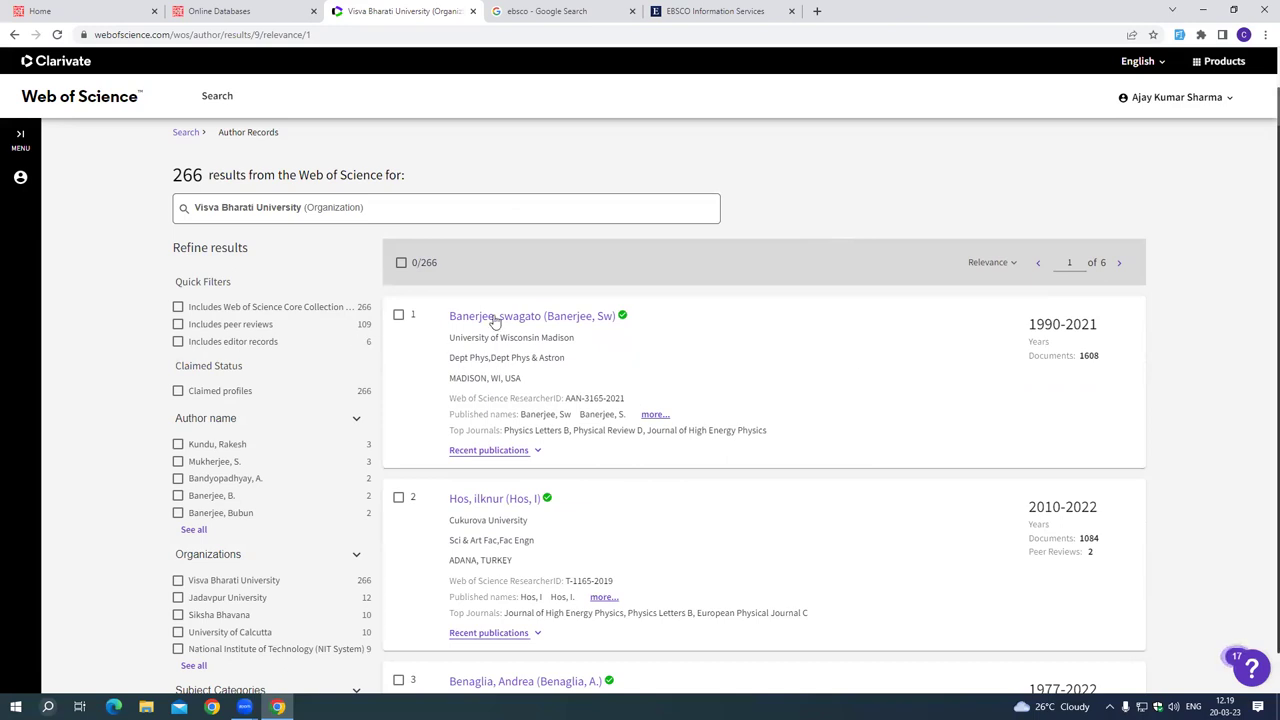
Mark all author records on the current results page.
{"action": "left_click", "coordinate": [401, 263]}
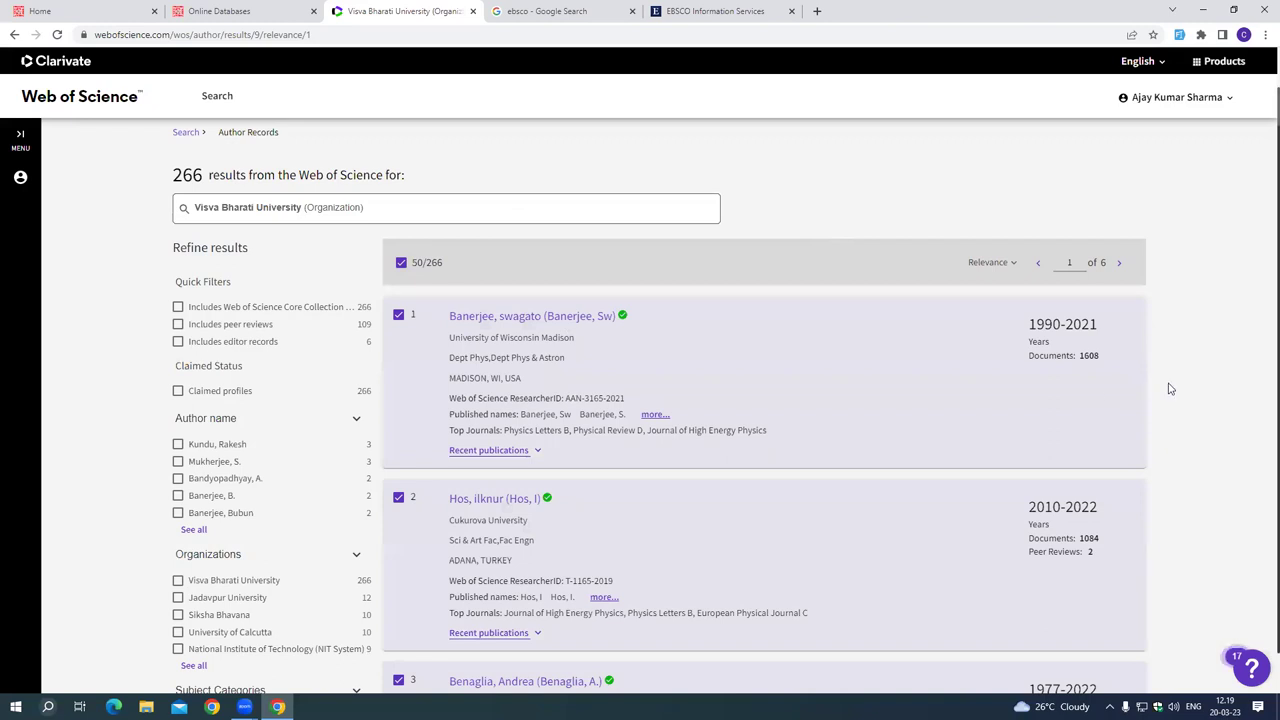
{"action": "scroll", "coordinate": [1170, 405], "scroll_direction": "down", "scroll_amount": 10}
{"action": "scroll", "coordinate": [1172, 456], "scroll_direction": "down", "scroll_amount": 20}
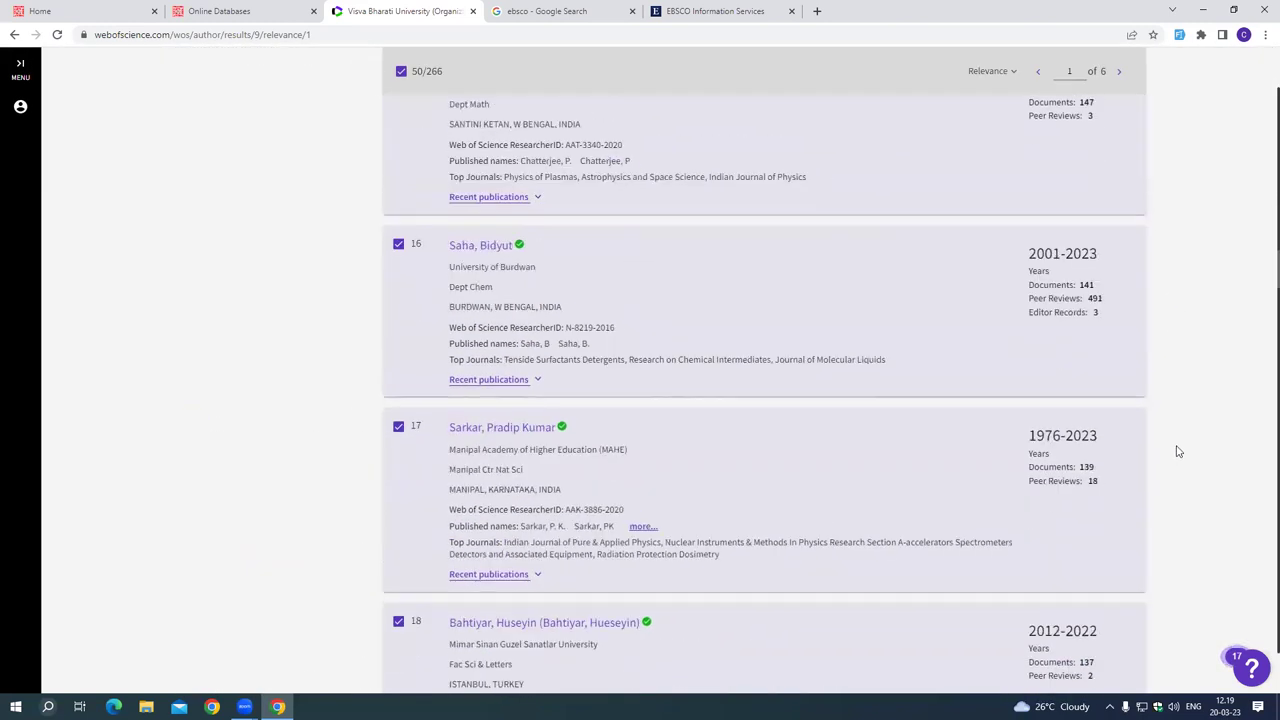
{"action": "scroll", "coordinate": [1184, 459], "scroll_direction": "down", "scroll_amount": 20}
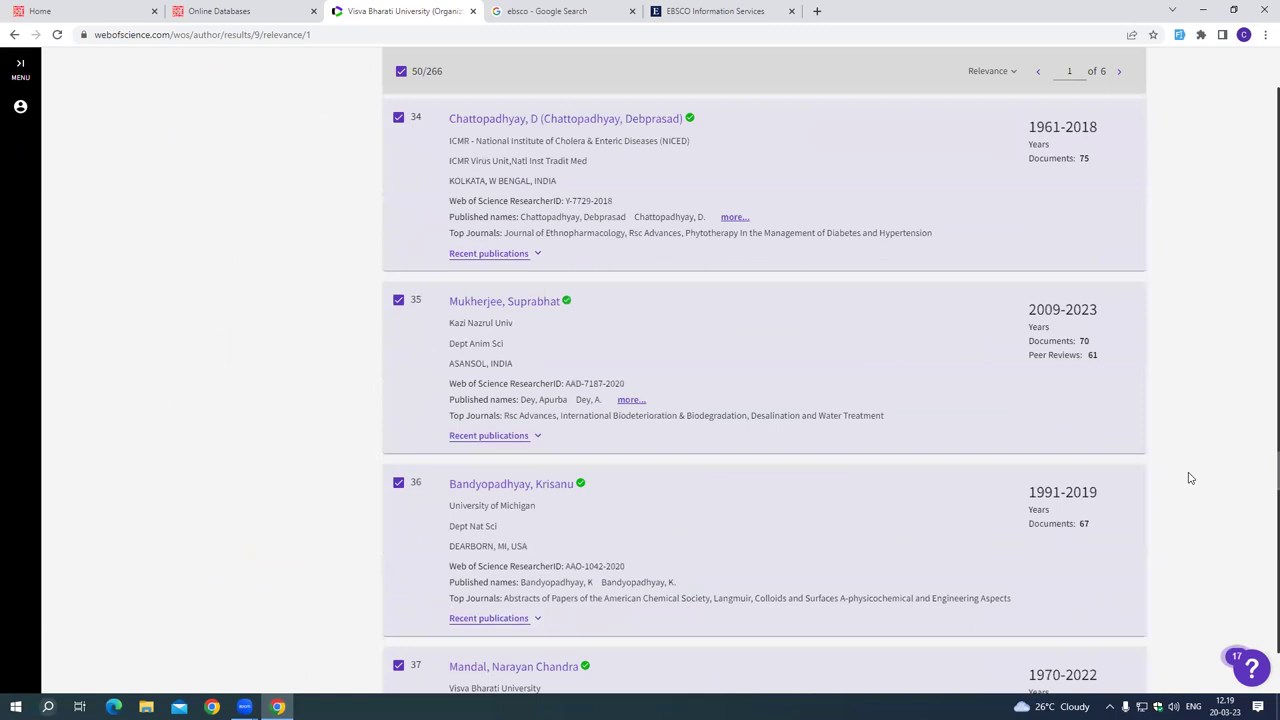
{"action": "scroll", "coordinate": [1194, 487], "scroll_direction": "down", "scroll_amount": 10}
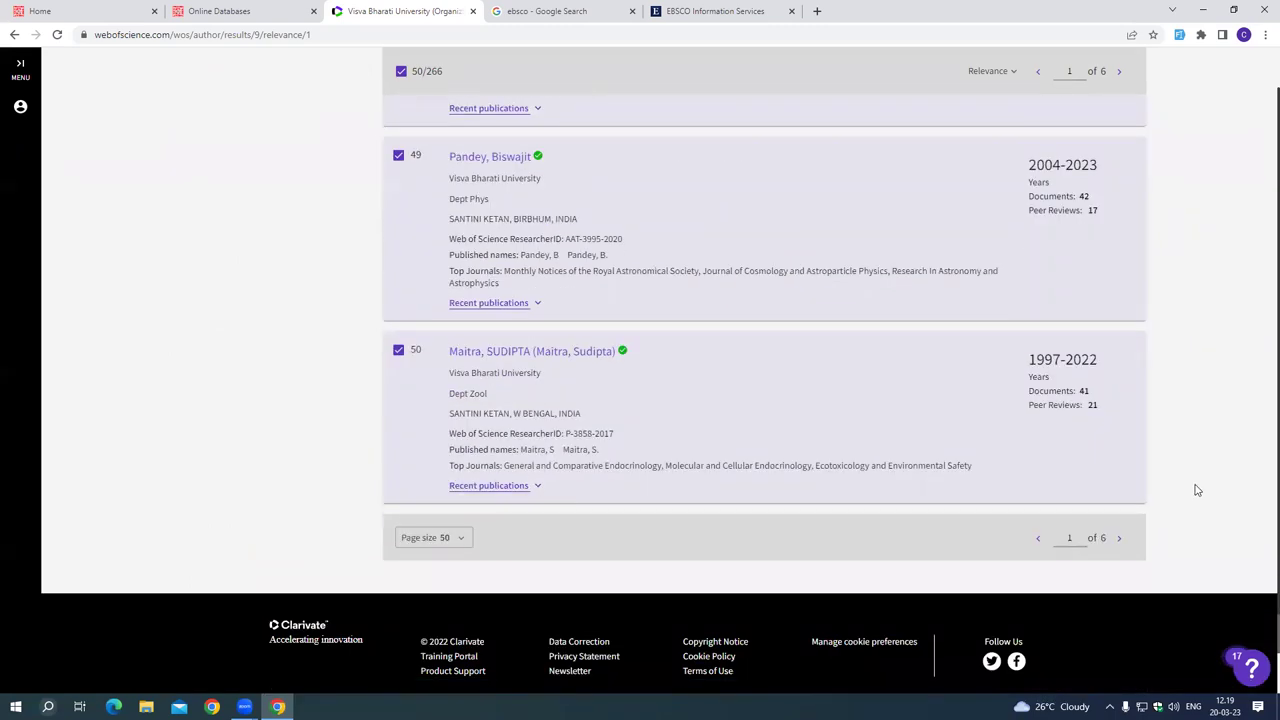
Set the page size to 25 results and open a new blank browser tab.
{"action": "left_click", "coordinate": [463, 541]}
{"action": "left_click", "coordinate": [415, 567]}
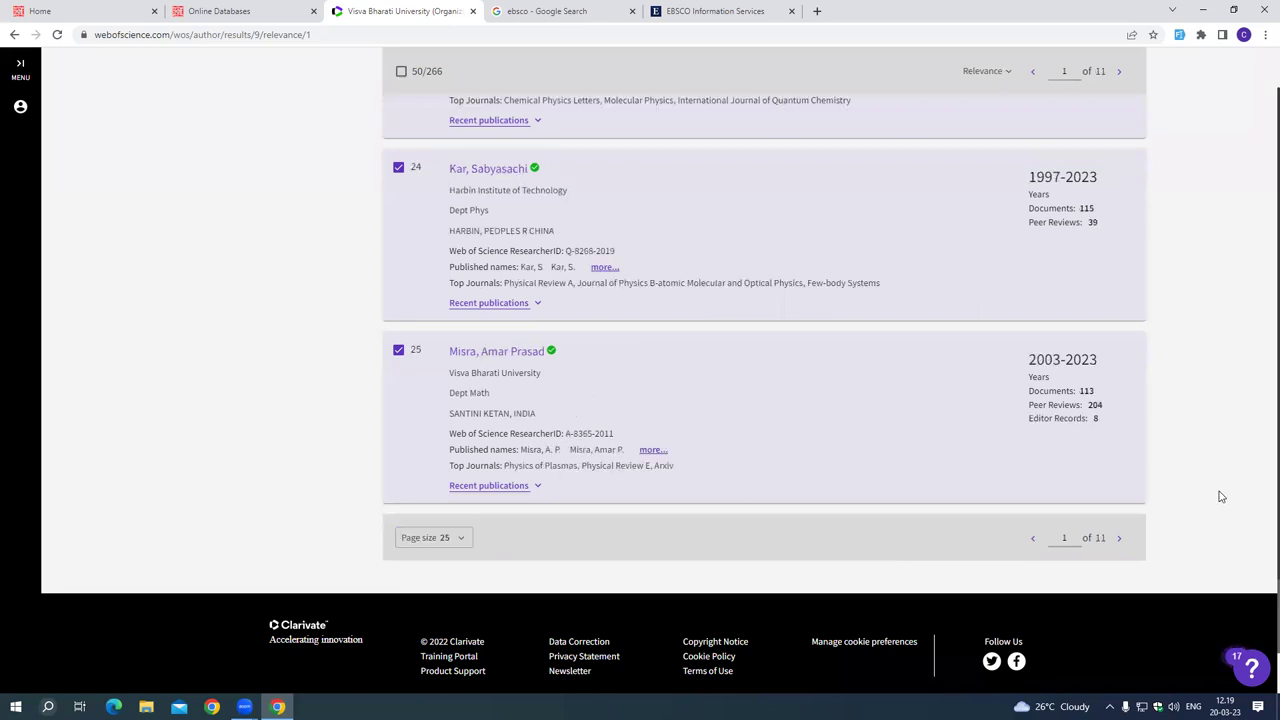
{"action": "scroll", "coordinate": [1173, 471], "scroll_direction": "up", "scroll_amount": 20}
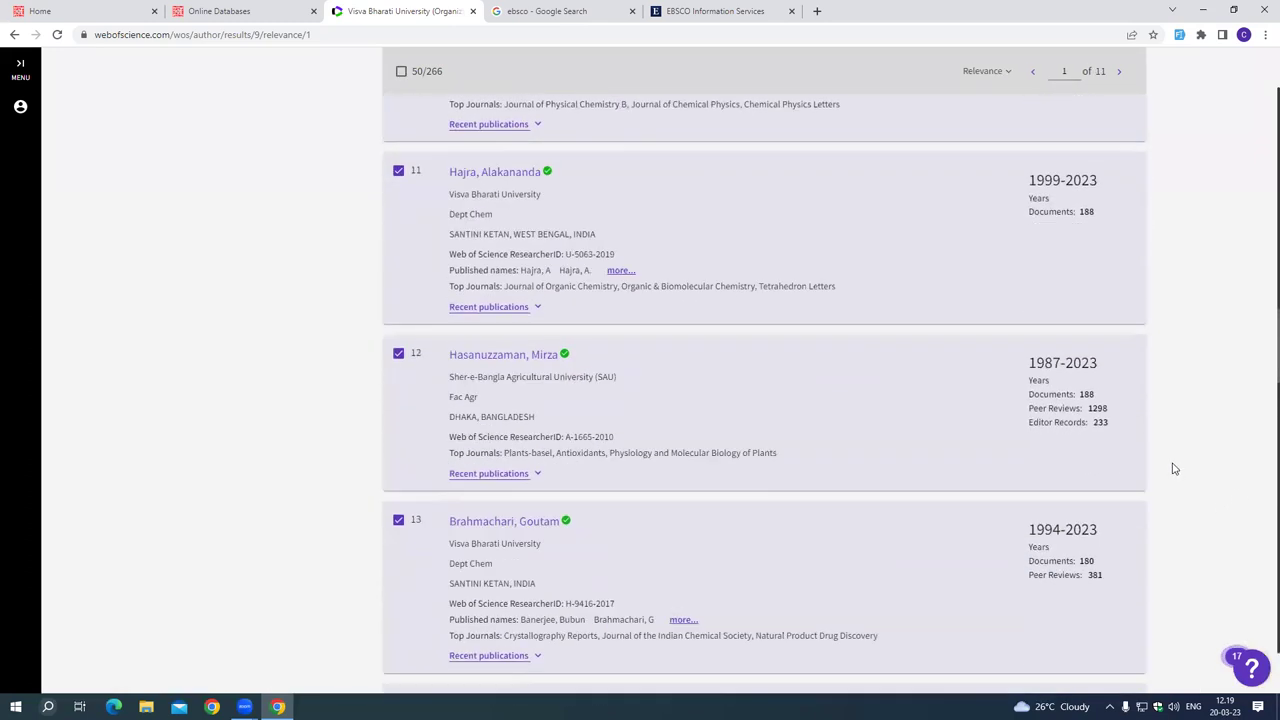
{"action": "scroll", "coordinate": [1173, 471], "scroll_direction": "up", "scroll_amount": 10}
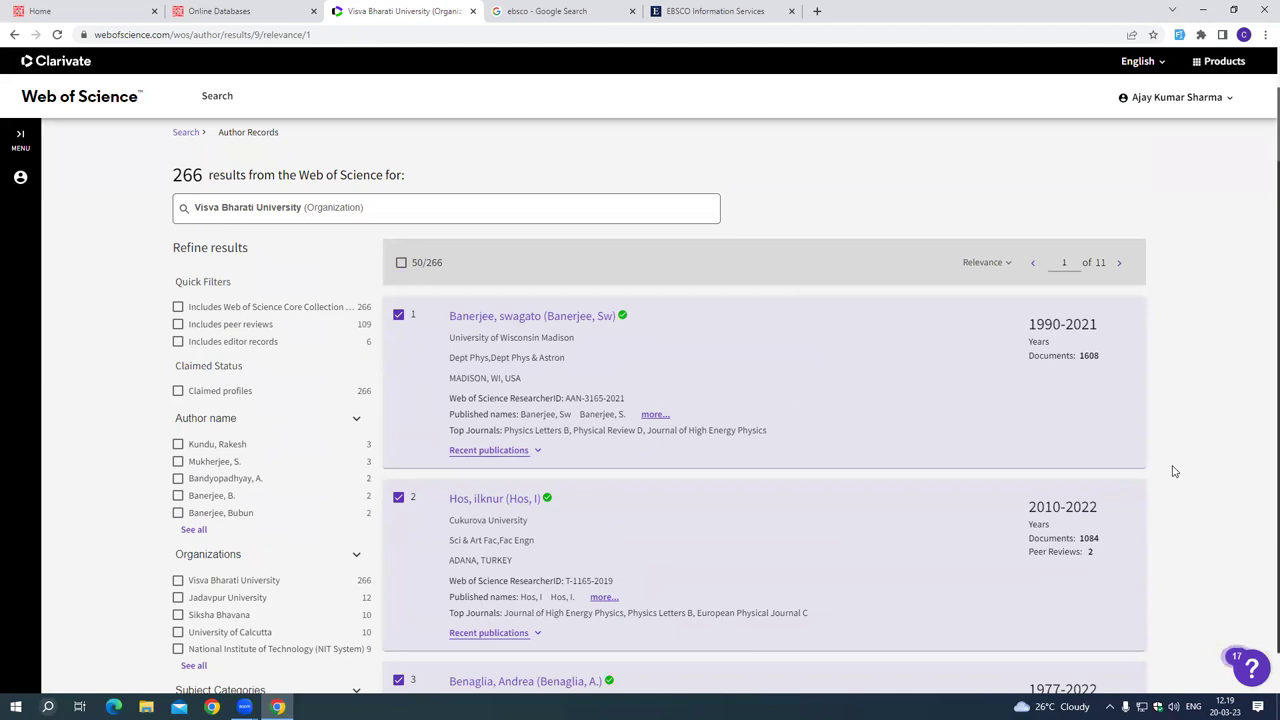
{"action": "scroll", "coordinate": [1174, 471], "scroll_direction": "down", "scroll_amount": 10}
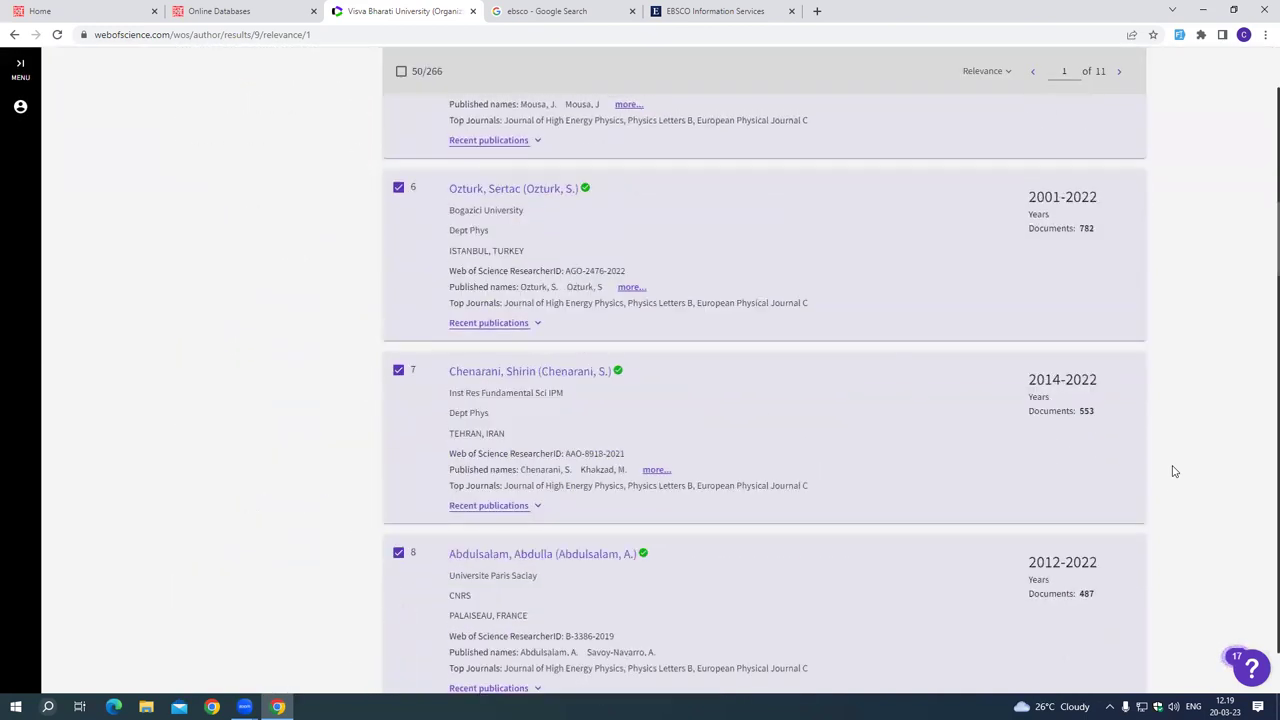
{"action": "scroll", "coordinate": [1174, 471], "scroll_direction": "down", "scroll_amount": 4}
{"action": "scroll", "coordinate": [1174, 471], "scroll_direction": "down", "scroll_amount": 9}
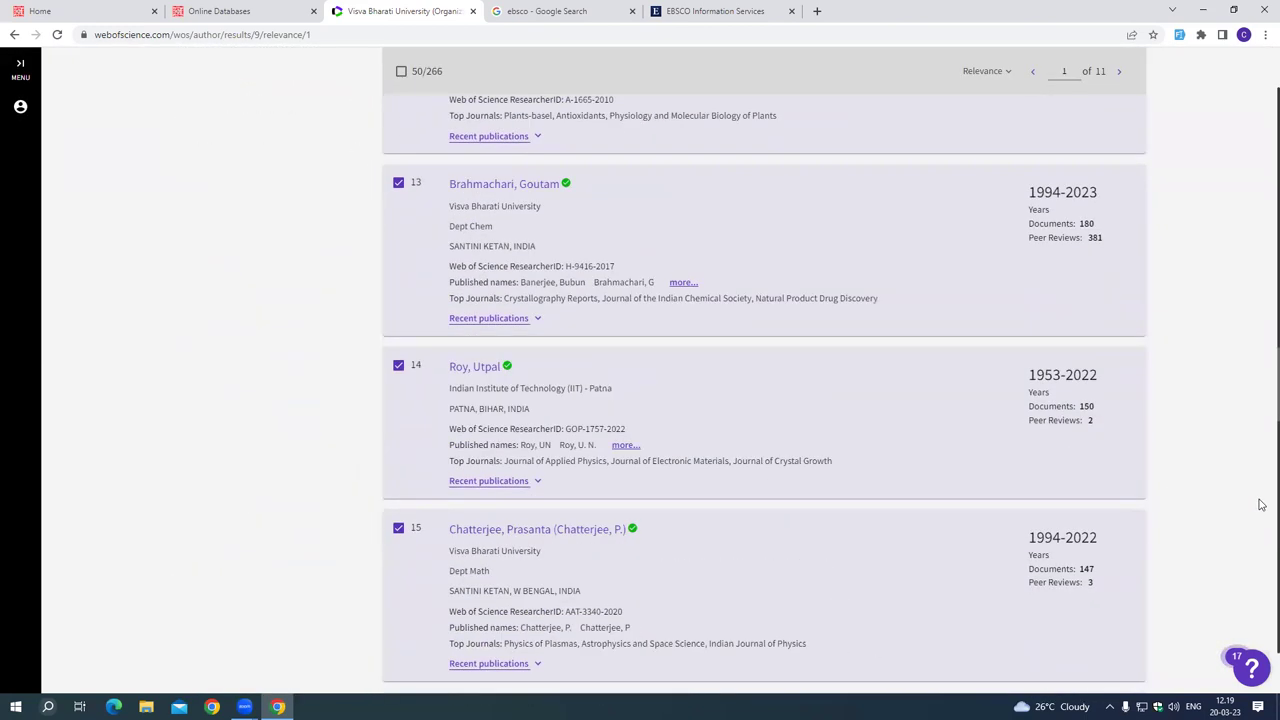
{"action": "left_click", "coordinate": [816, 12]}
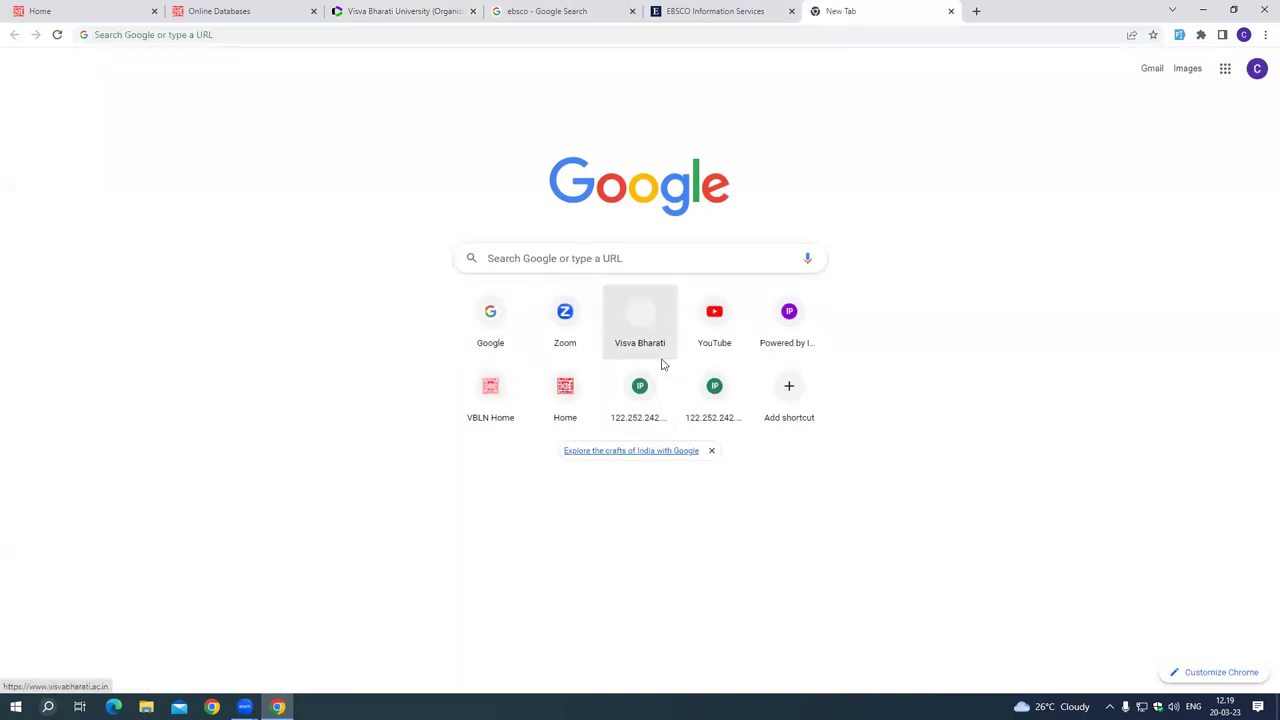
Open MathSciNet from the library's Online Databases list in a new tab and switch to it.
{"action": "left_click", "coordinate": [256, 14]}
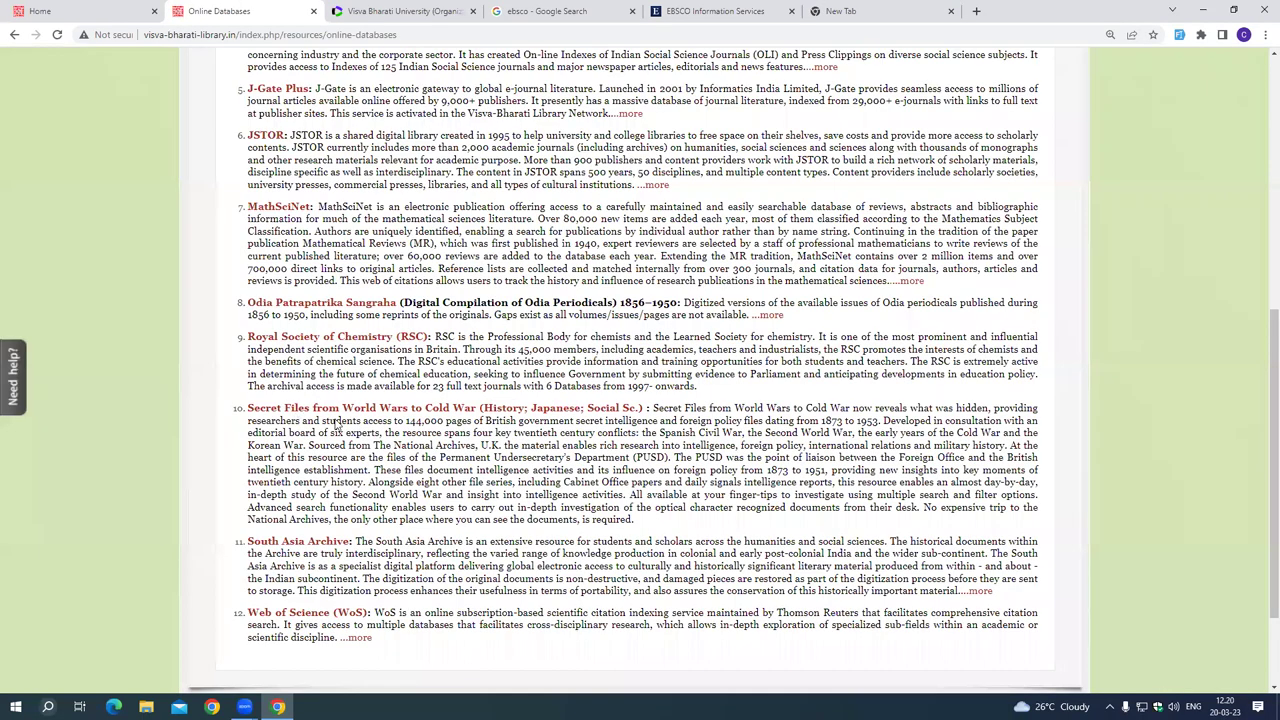
{"action": "scroll", "coordinate": [303, 410], "scroll_direction": "up", "scroll_amount": 2}
{"action": "right_click", "coordinate": [303, 410]}
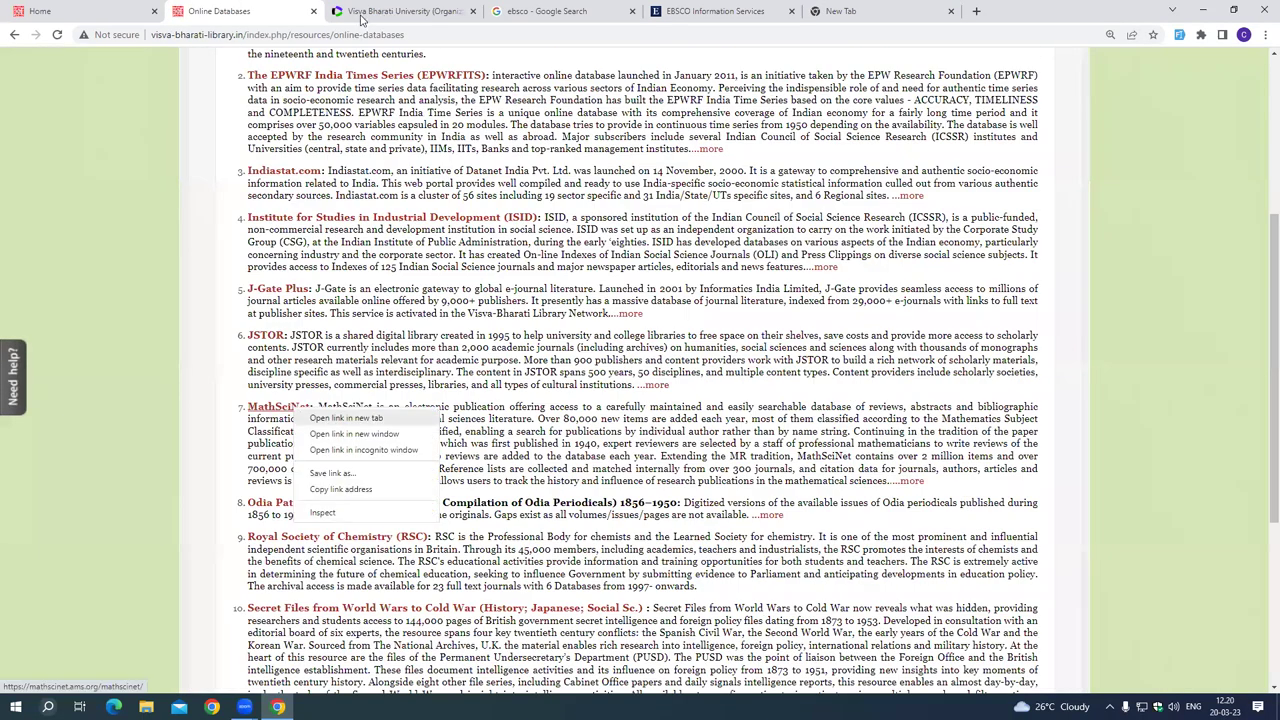
{"action": "left_click", "coordinate": [346, 418]}
{"action": "left_click", "coordinate": [395, 11]}
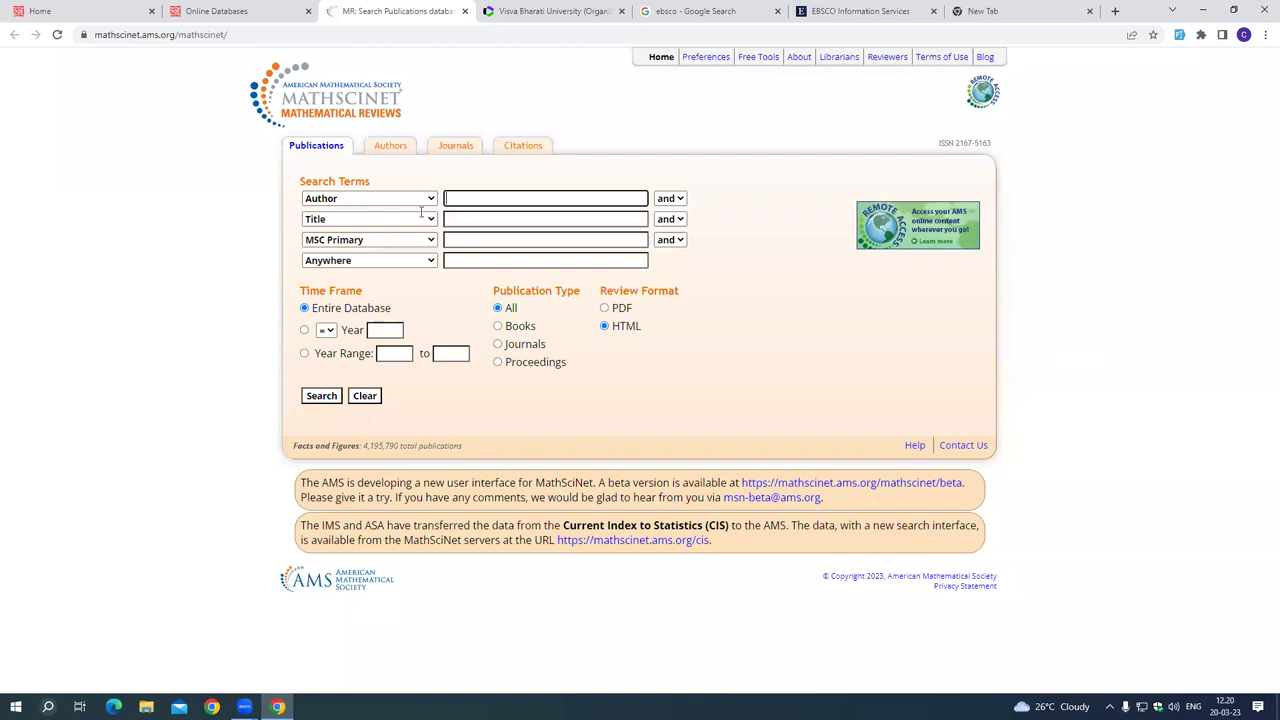
Reload the MathSciNet search page, then return to the Online Databases tab.
{"action": "left_click", "coordinate": [57, 34]}
{"action": "key", "text": "ctrl+shift+Tab"}
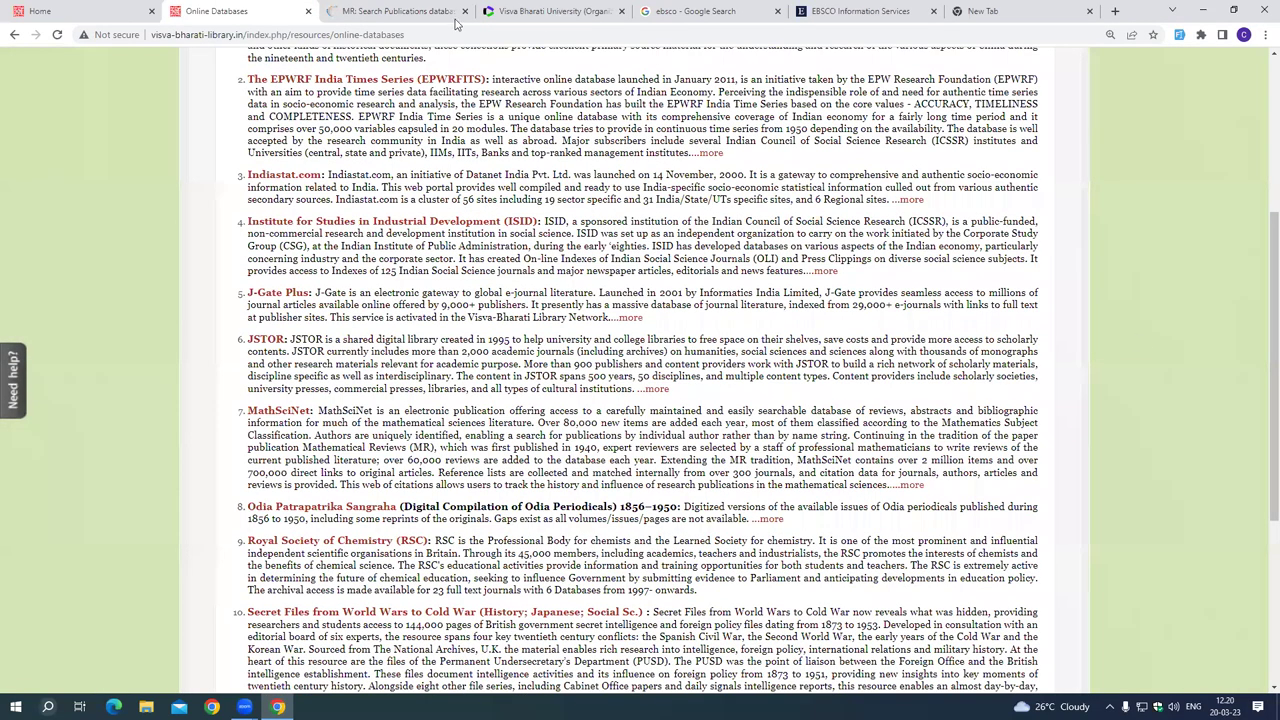
Scroll the Visva Bharati University author results to the end, then return to MathSciNet.
{"action": "scroll", "coordinate": [742, 355], "scroll_direction": "up", "scroll_amount": 3}
{"action": "left_click", "coordinate": [595, 22]}
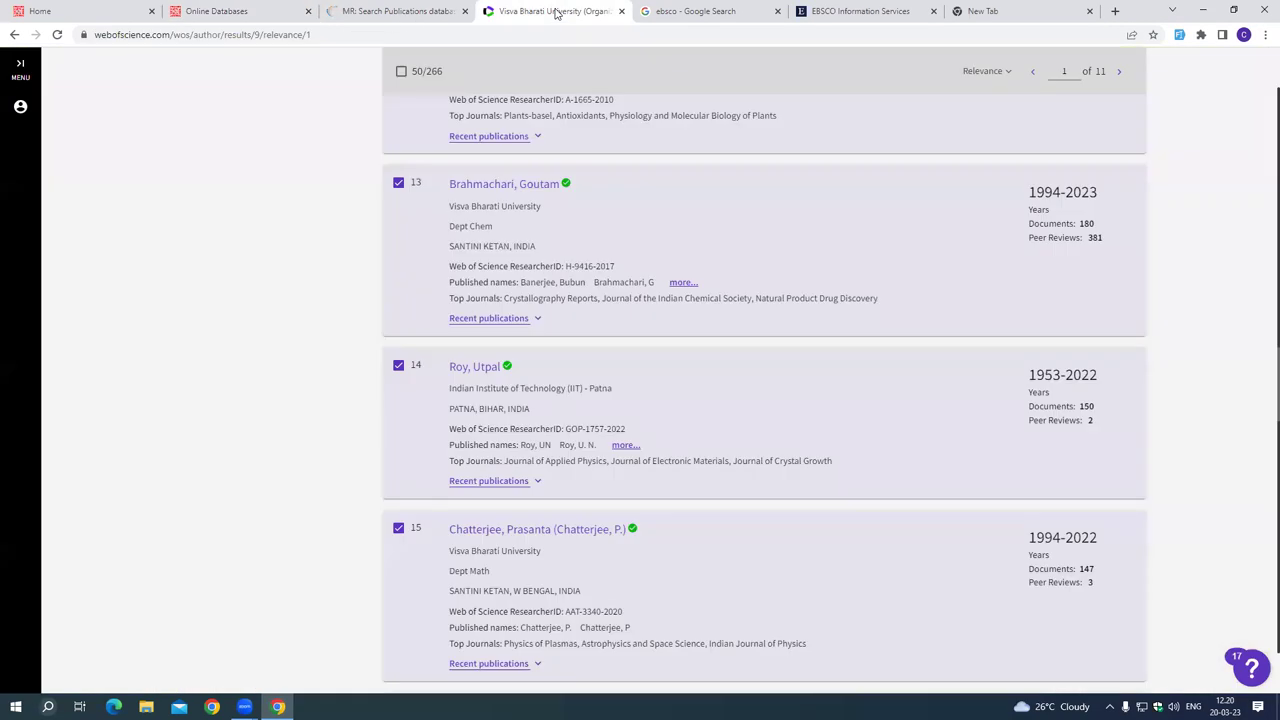
{"action": "key", "text": "ctrl+shift+Tab"}
{"action": "key", "text": "ctrl+Tab"}
{"action": "scroll", "coordinate": [341, 422], "scroll_direction": "down", "scroll_amount": 15}
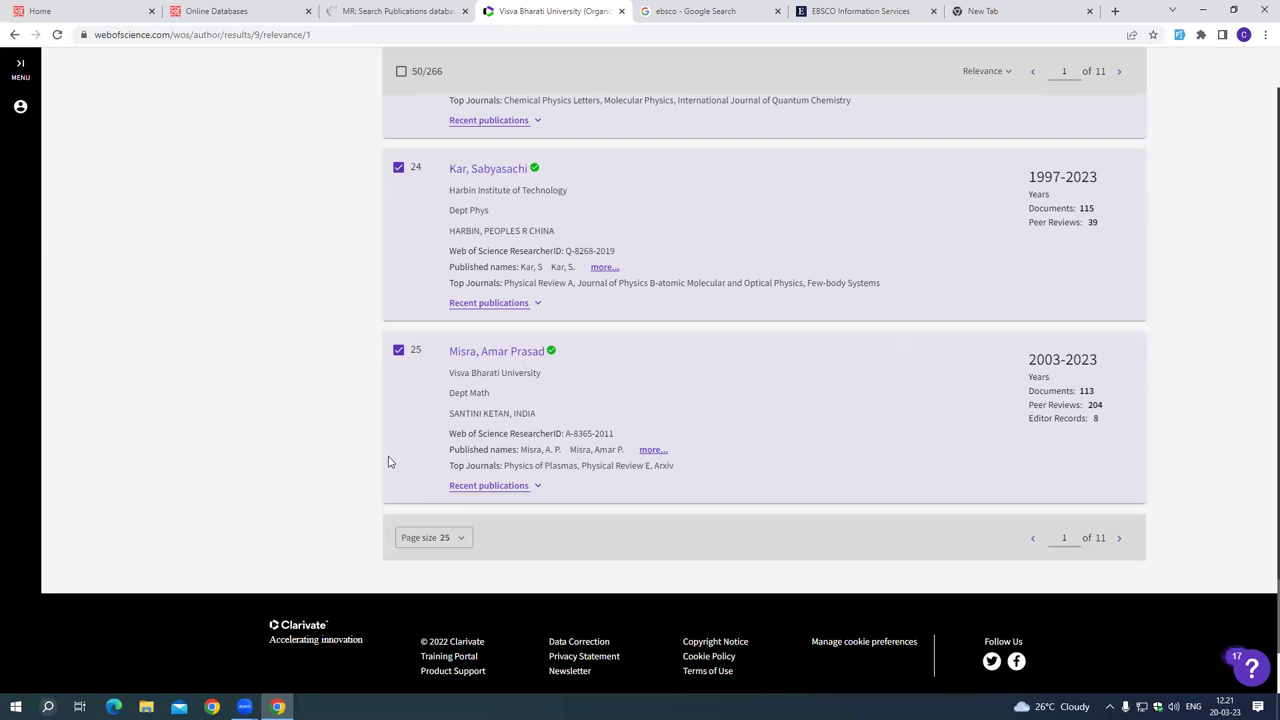
{"action": "scroll", "coordinate": [714, 400], "scroll_direction": "up", "scroll_amount": 19}
{"action": "scroll", "coordinate": [480, 349], "scroll_direction": "up", "scroll_amount": 20}
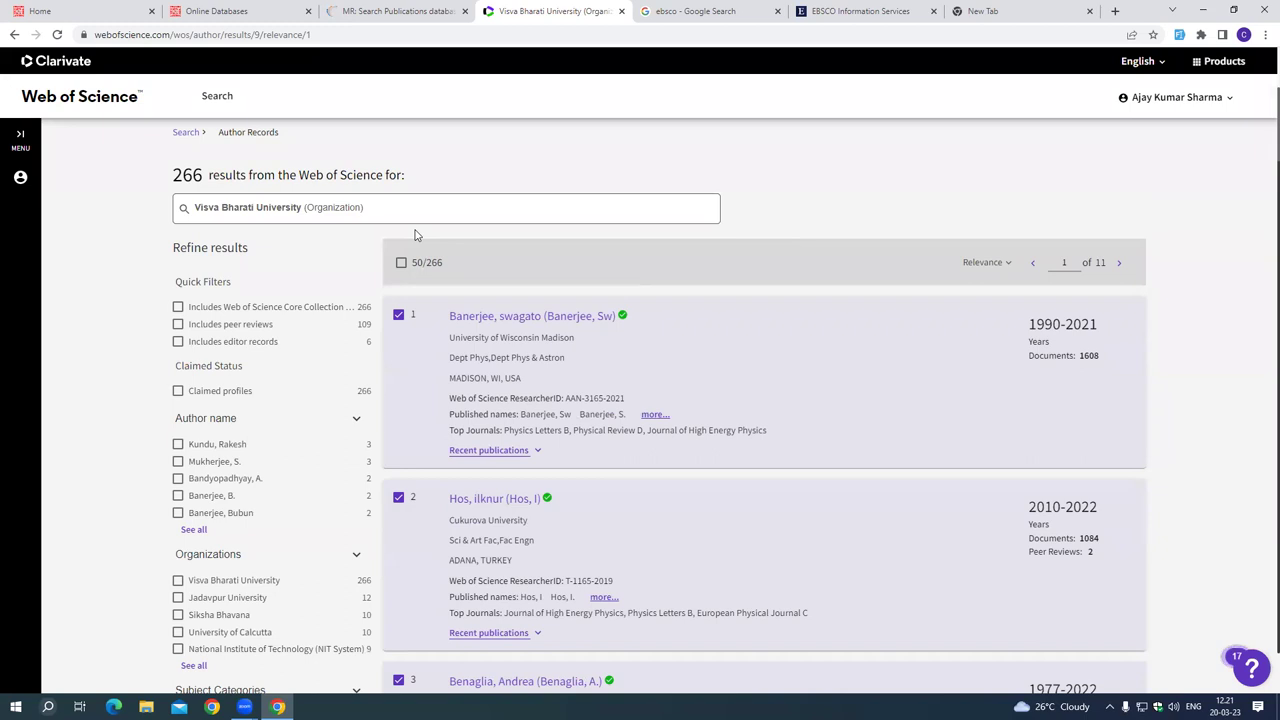
{"action": "scroll", "coordinate": [260, 350], "scroll_direction": "down", "scroll_amount": 5}
{"action": "scroll", "coordinate": [246, 412], "scroll_direction": "down", "scroll_amount": 20}
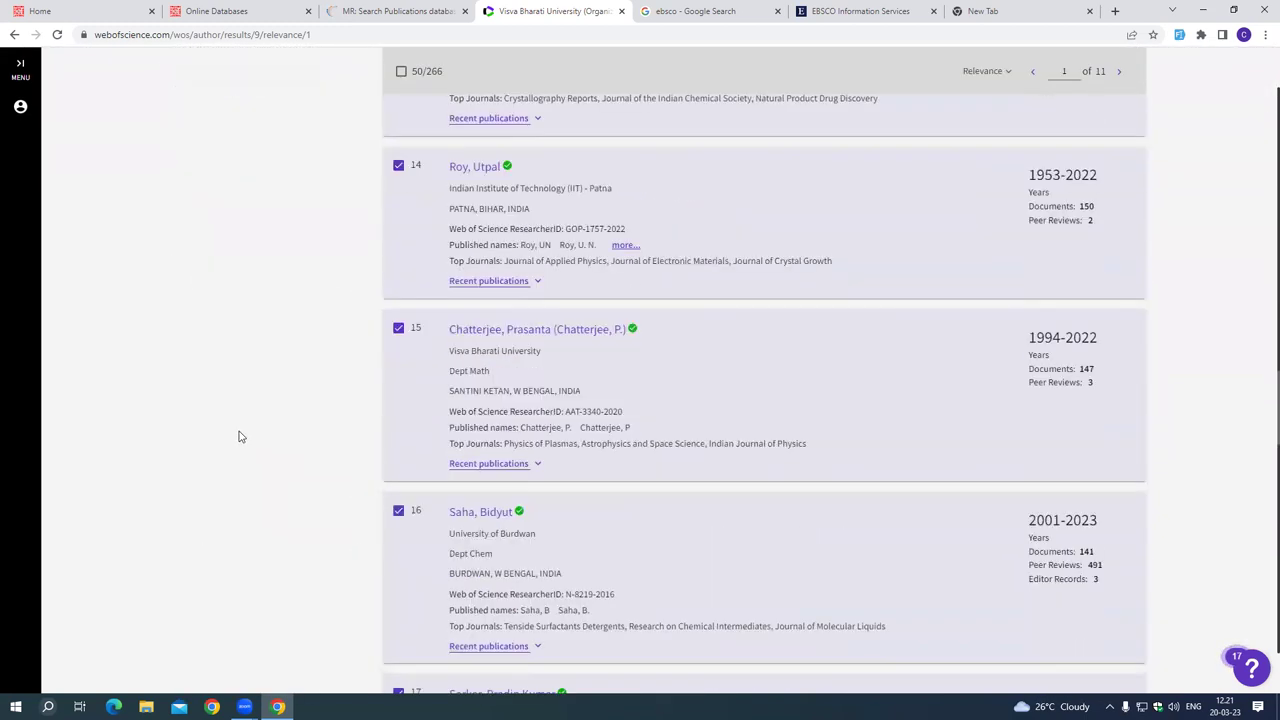
{"action": "scroll", "coordinate": [240, 438], "scroll_direction": "down", "scroll_amount": 2}
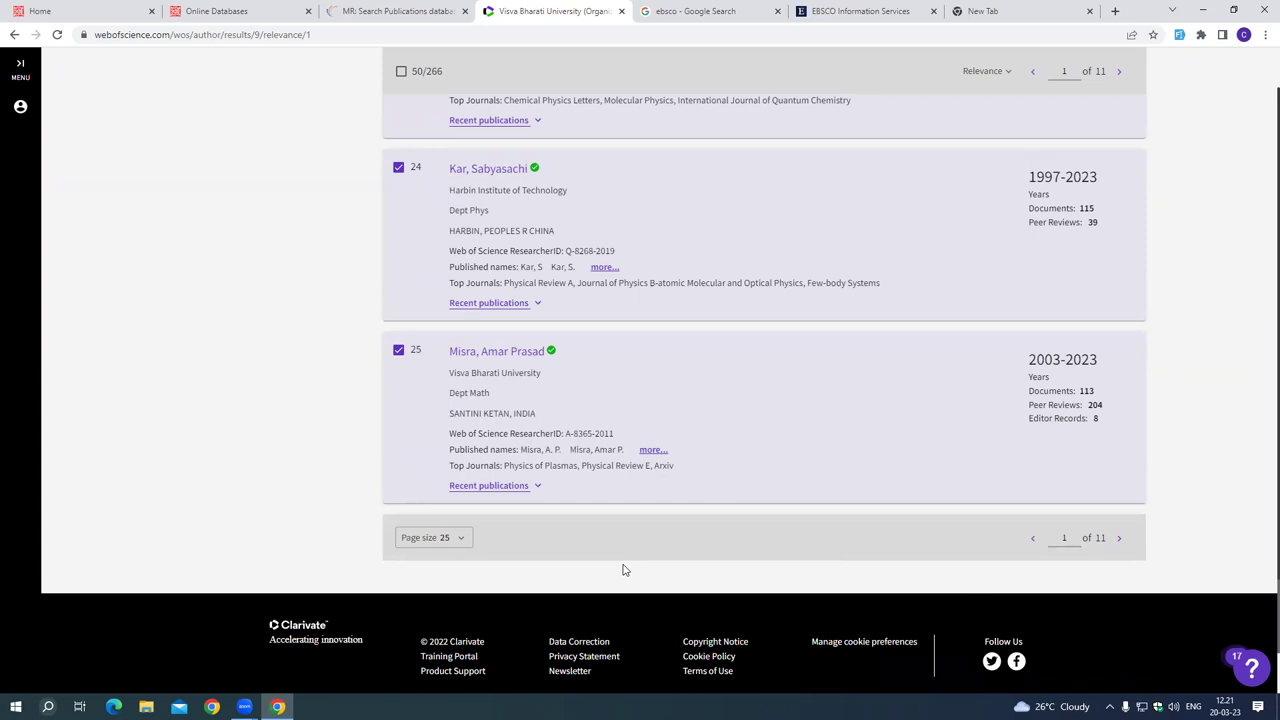
{"action": "left_click", "coordinate": [393, 11]}
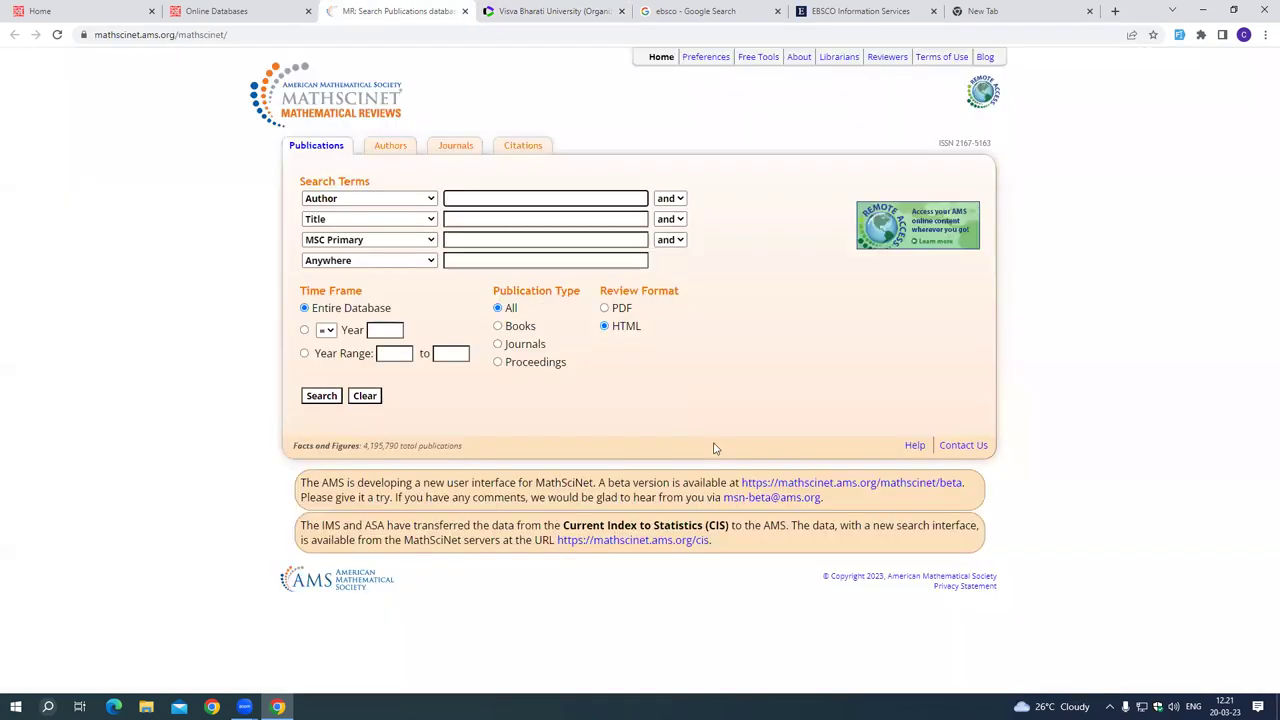
Open the LSDiscovery with OPAC portal from Online Databases and show its Remote Access databases.
{"action": "left_click", "coordinate": [236, 14]}
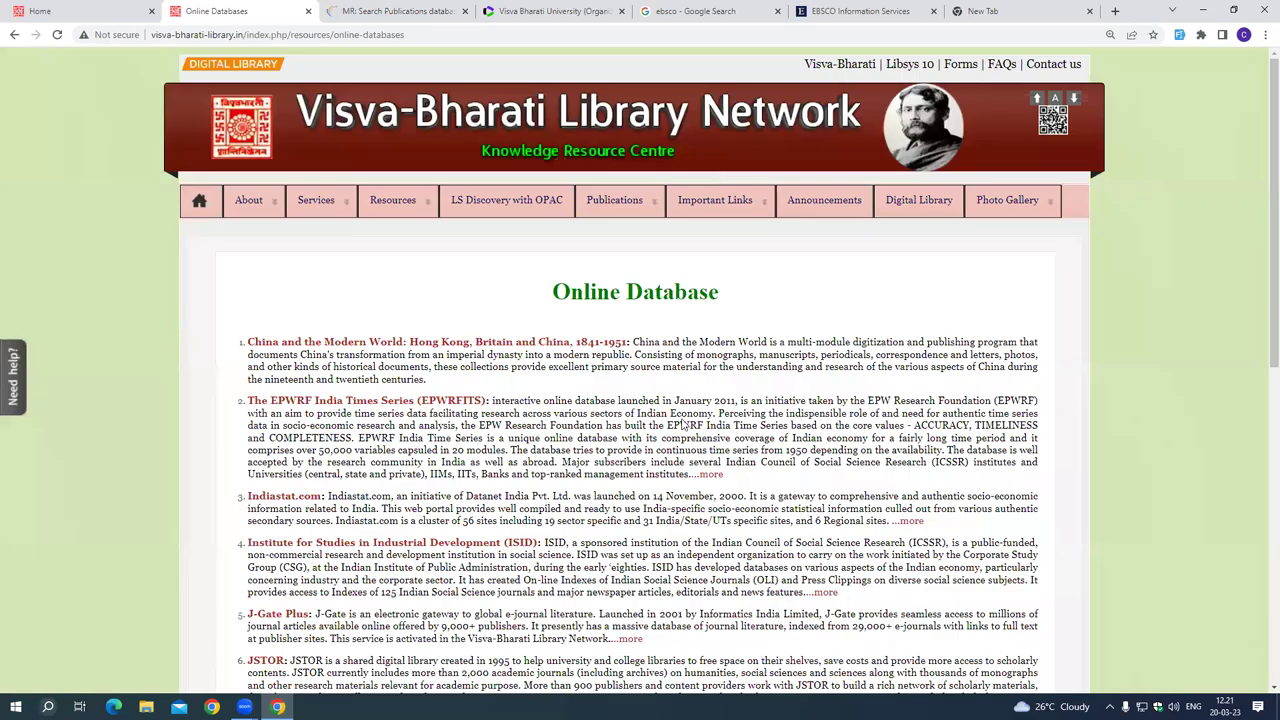
{"action": "left_click", "coordinate": [508, 204]}
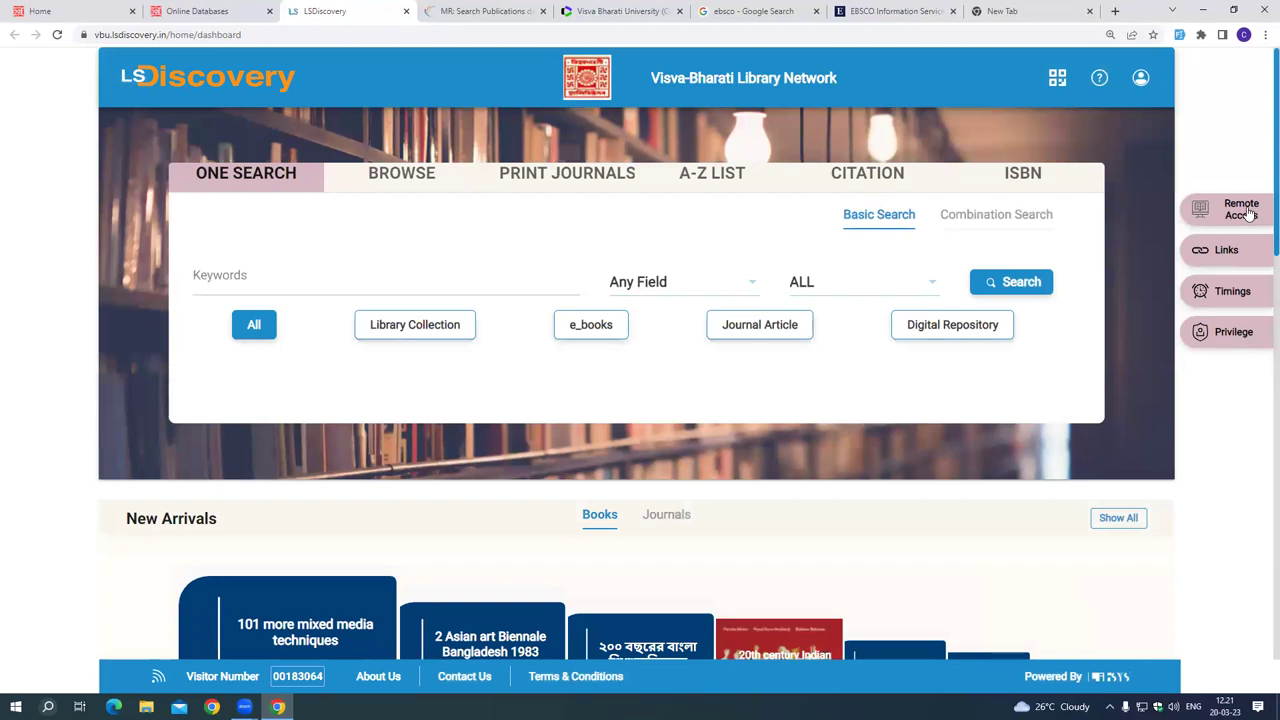
{"action": "left_click", "coordinate": [1249, 214]}
Choose Web of Science under Remote Access and log in with the member's user ID and password.
{"action": "scroll", "coordinate": [1160, 347], "scroll_direction": "down", "scroll_amount": 5}
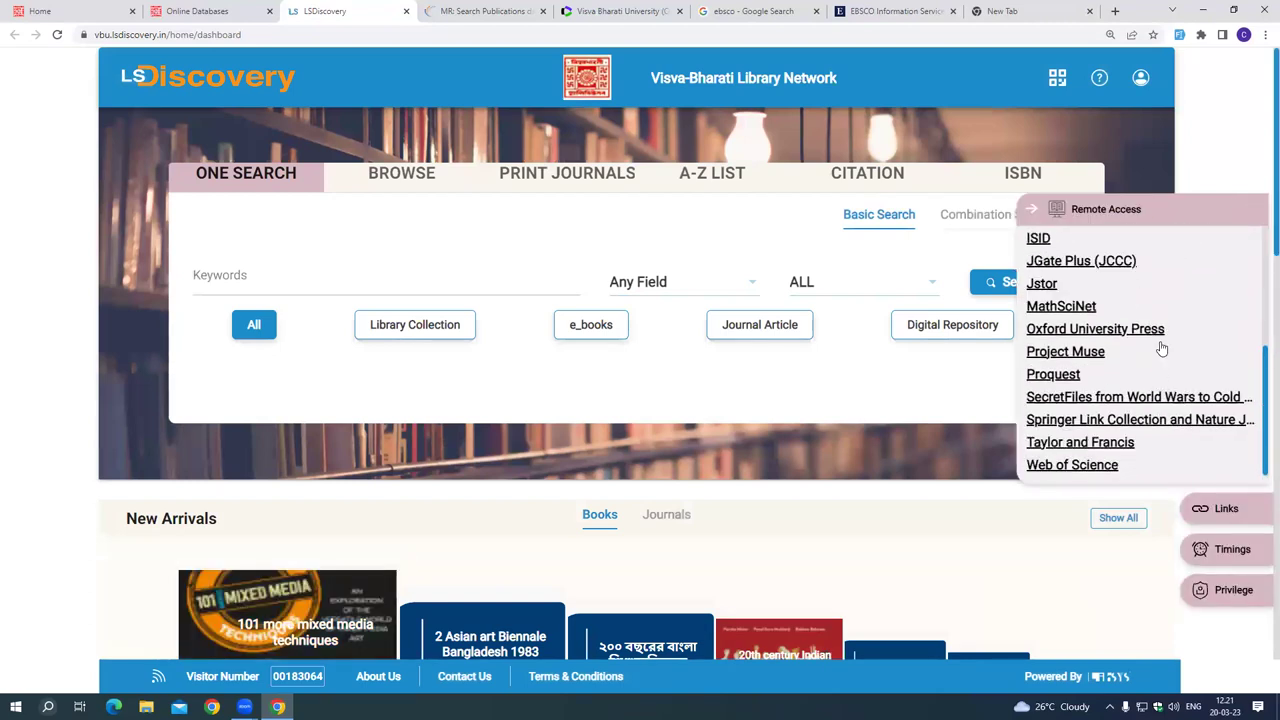
{"action": "left_click", "coordinate": [1072, 465]}
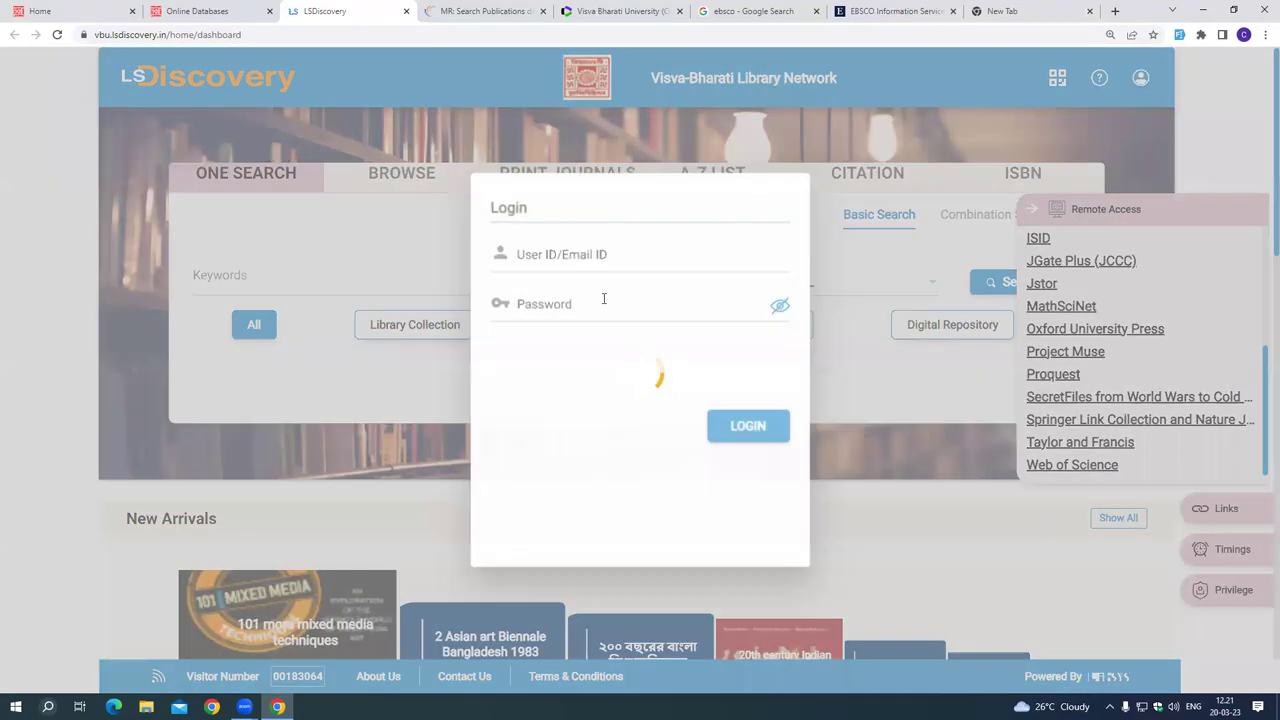
{"action": "left_click", "coordinate": [542, 257]}
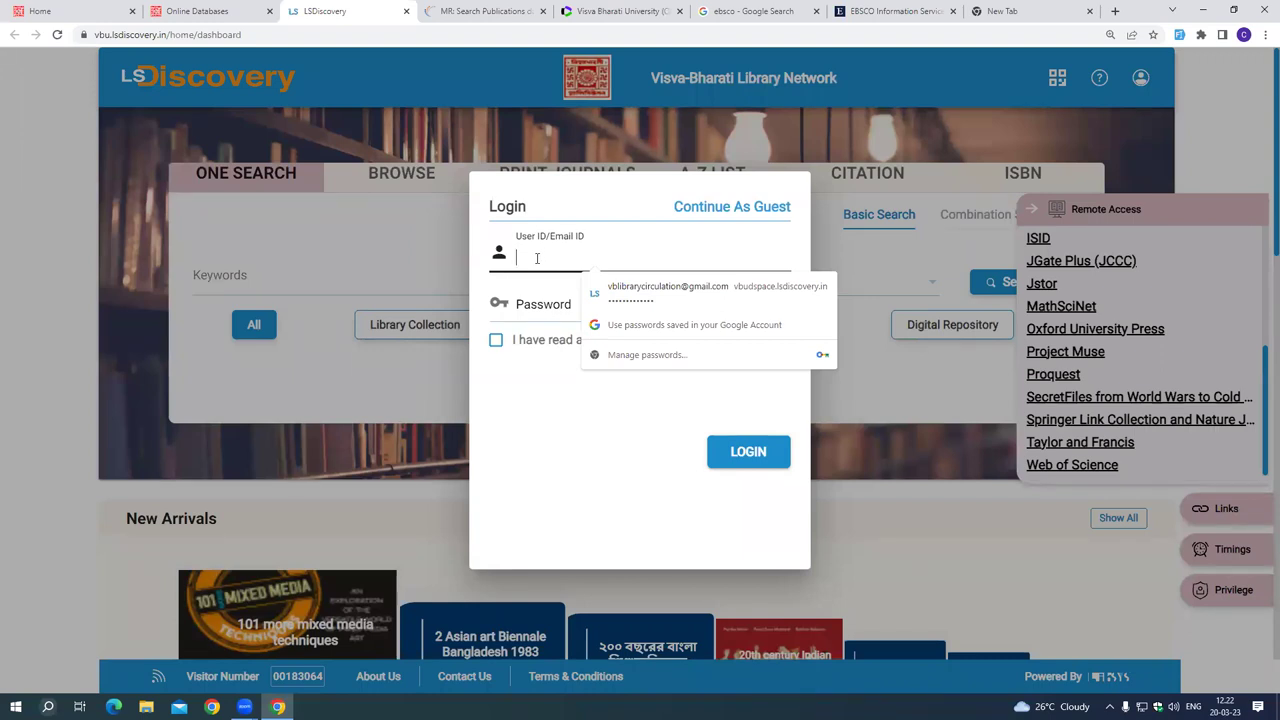
{"action": "type", "text": "1/659"}
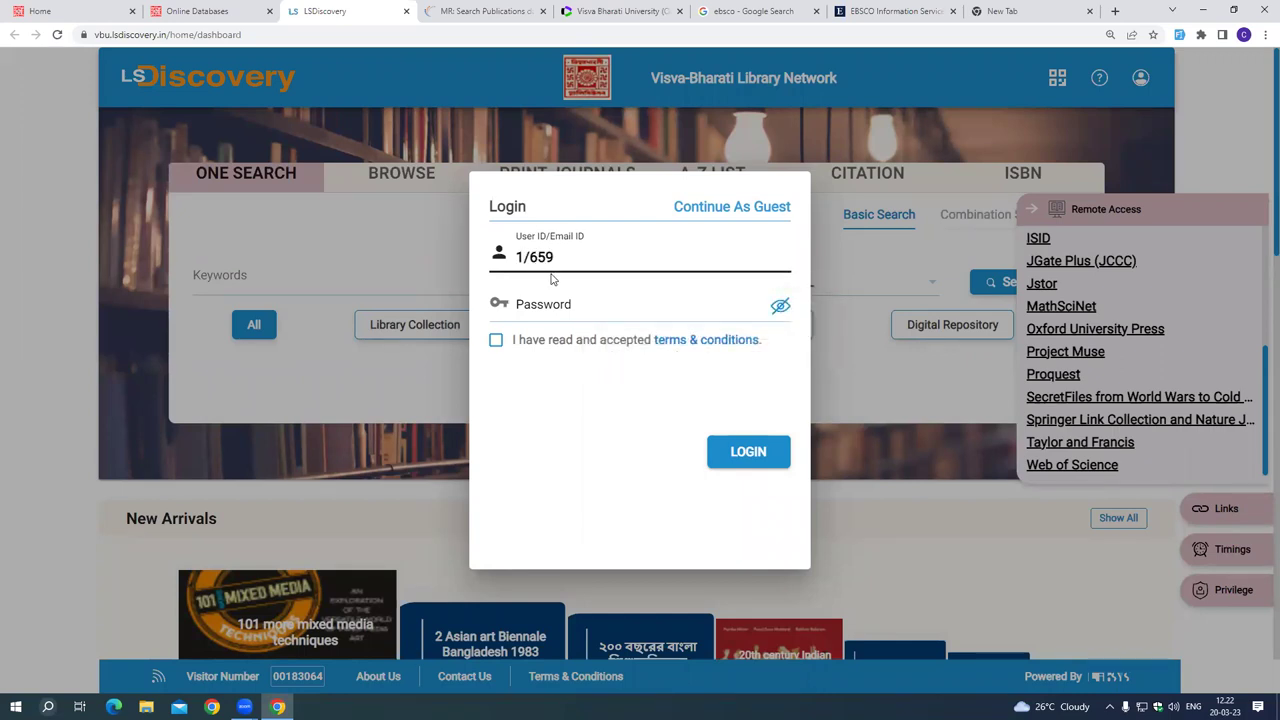
{"action": "left_click", "coordinate": [568, 302]}
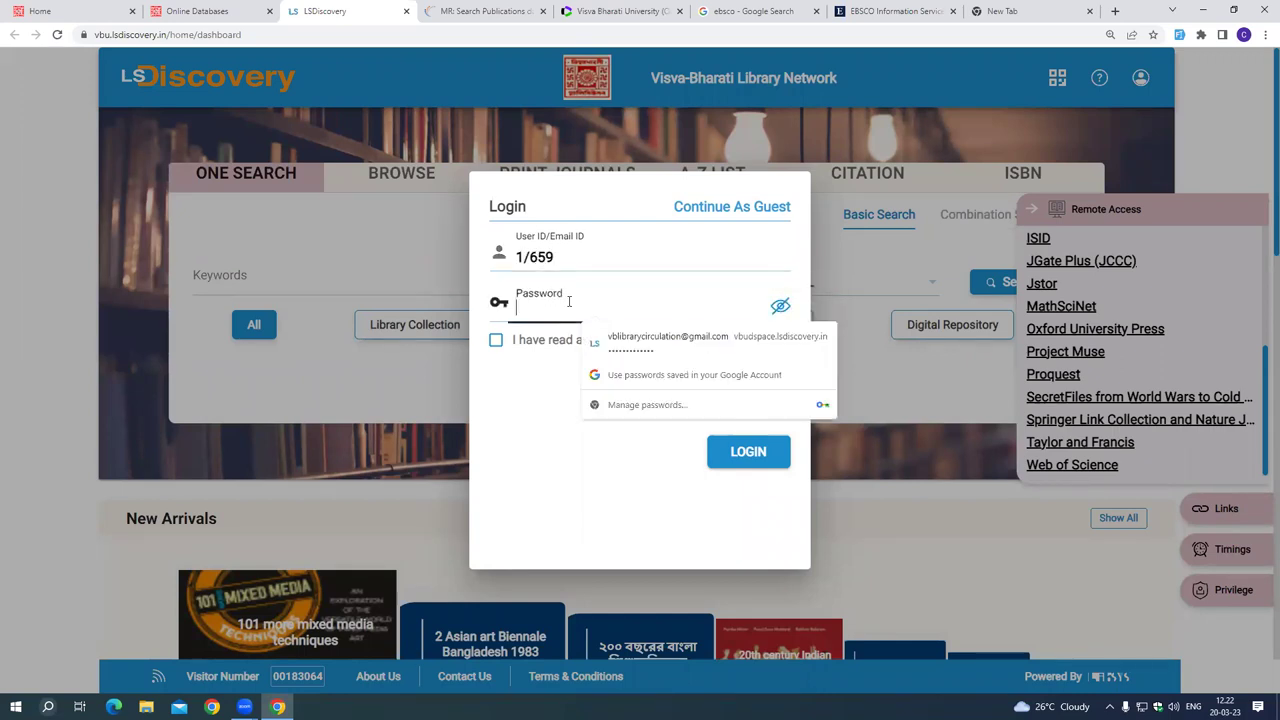
{"action": "type", "text": "***"}
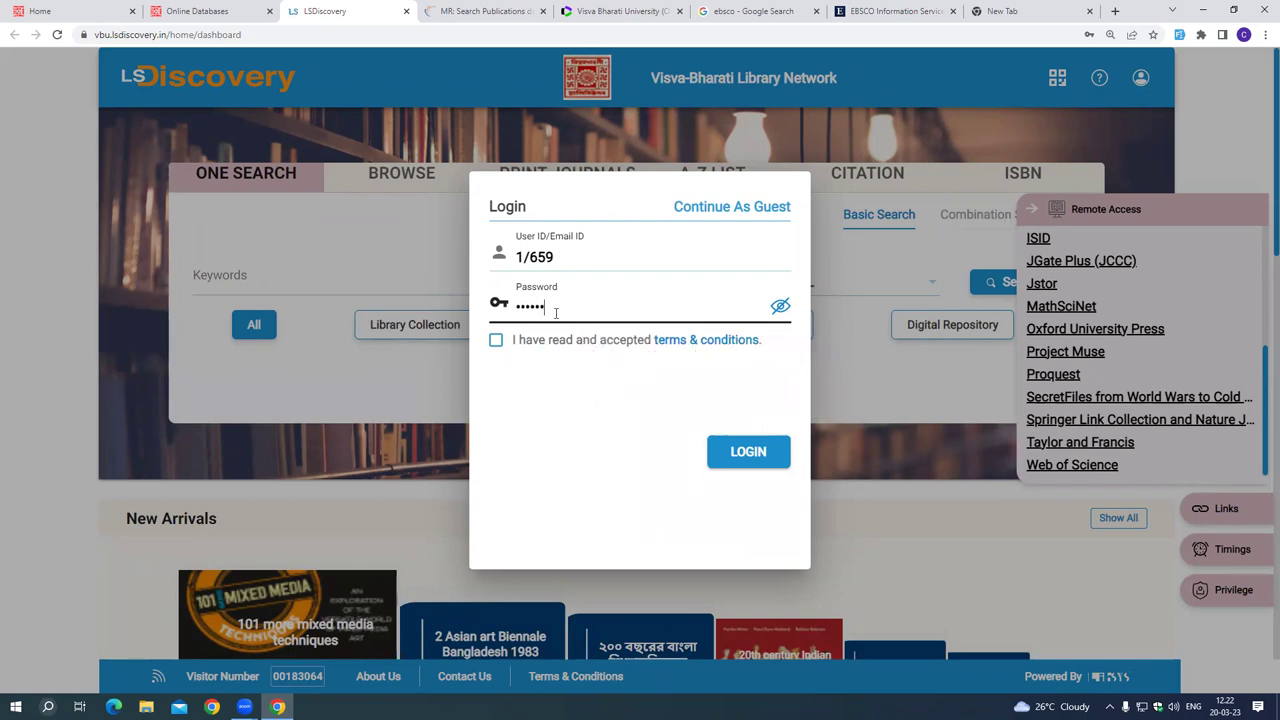
{"action": "left_click", "coordinate": [496, 340]}
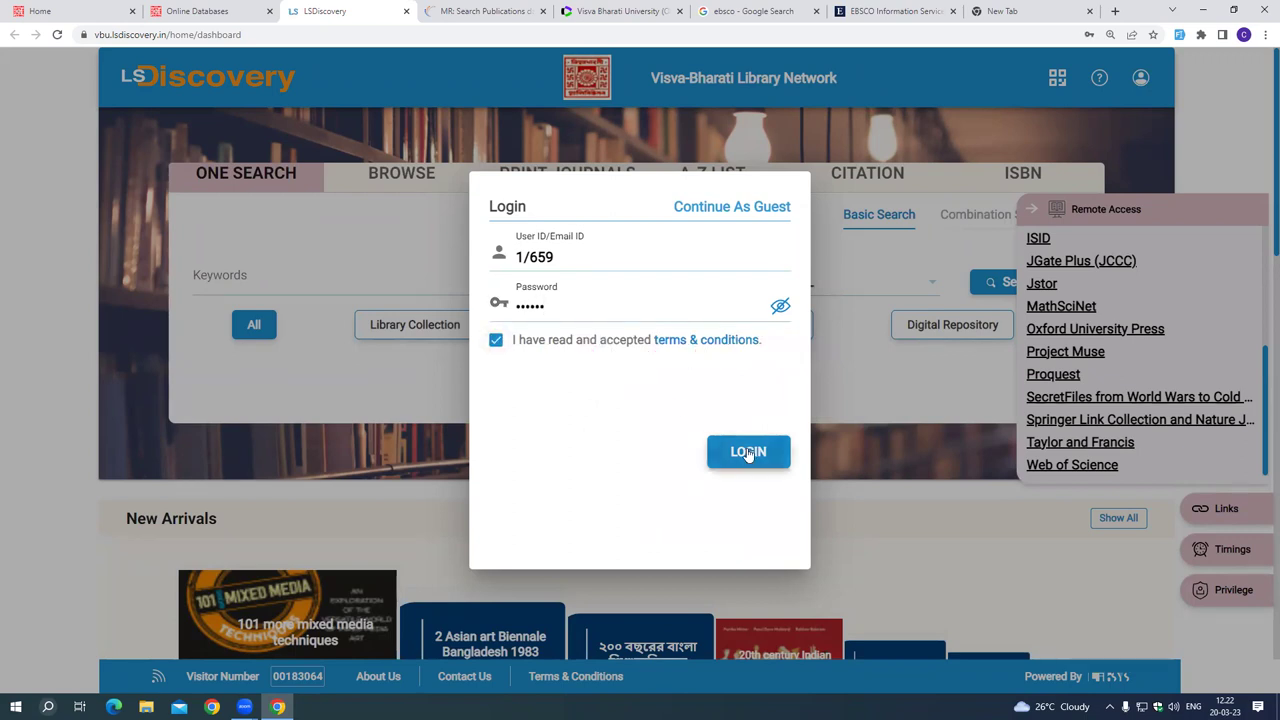
{"action": "left_click", "coordinate": [748, 453]}
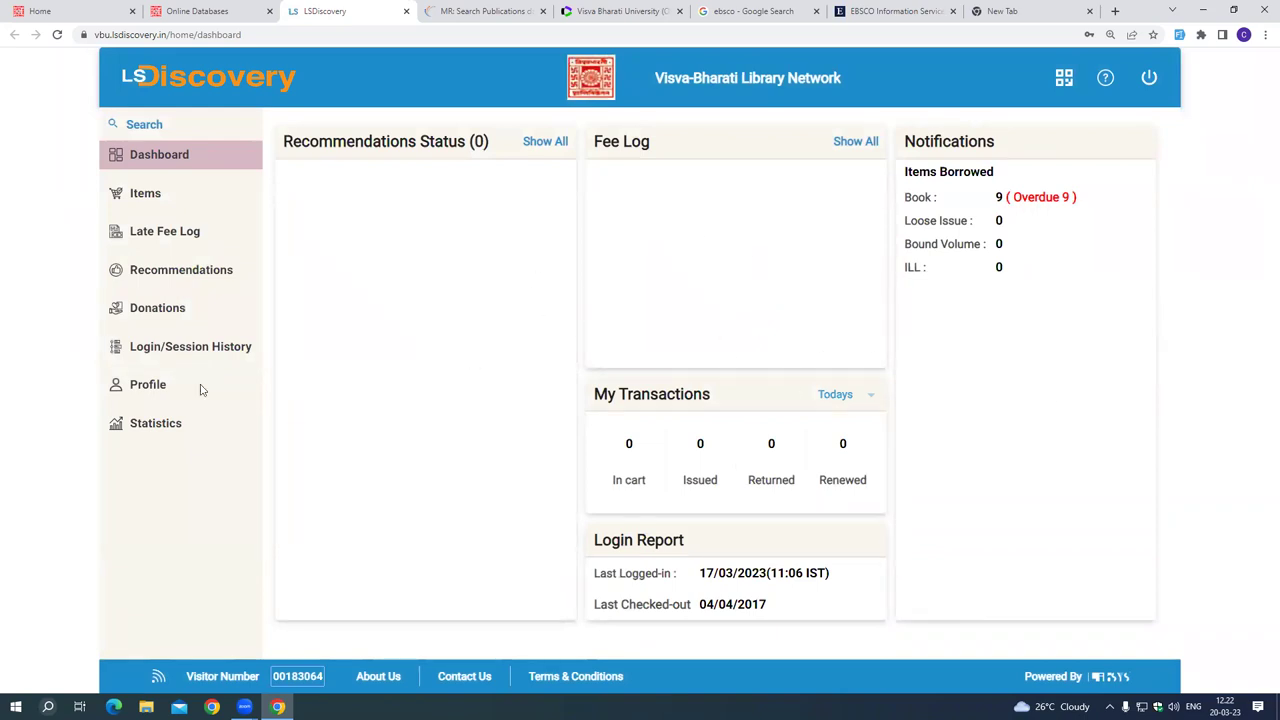
View the member's profile details, then return to the MathSciNet search page.
{"action": "left_click", "coordinate": [136, 398]}
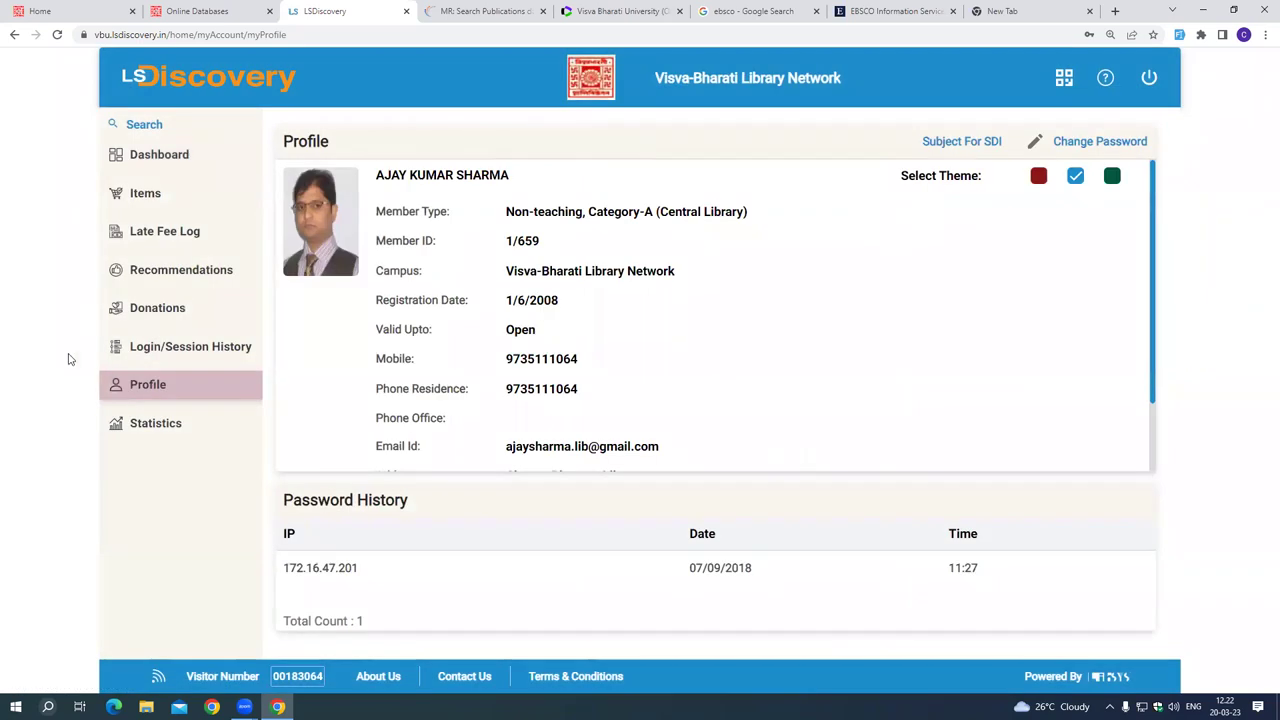
{"action": "scroll", "coordinate": [801, 368], "scroll_direction": "down", "scroll_amount": 2}
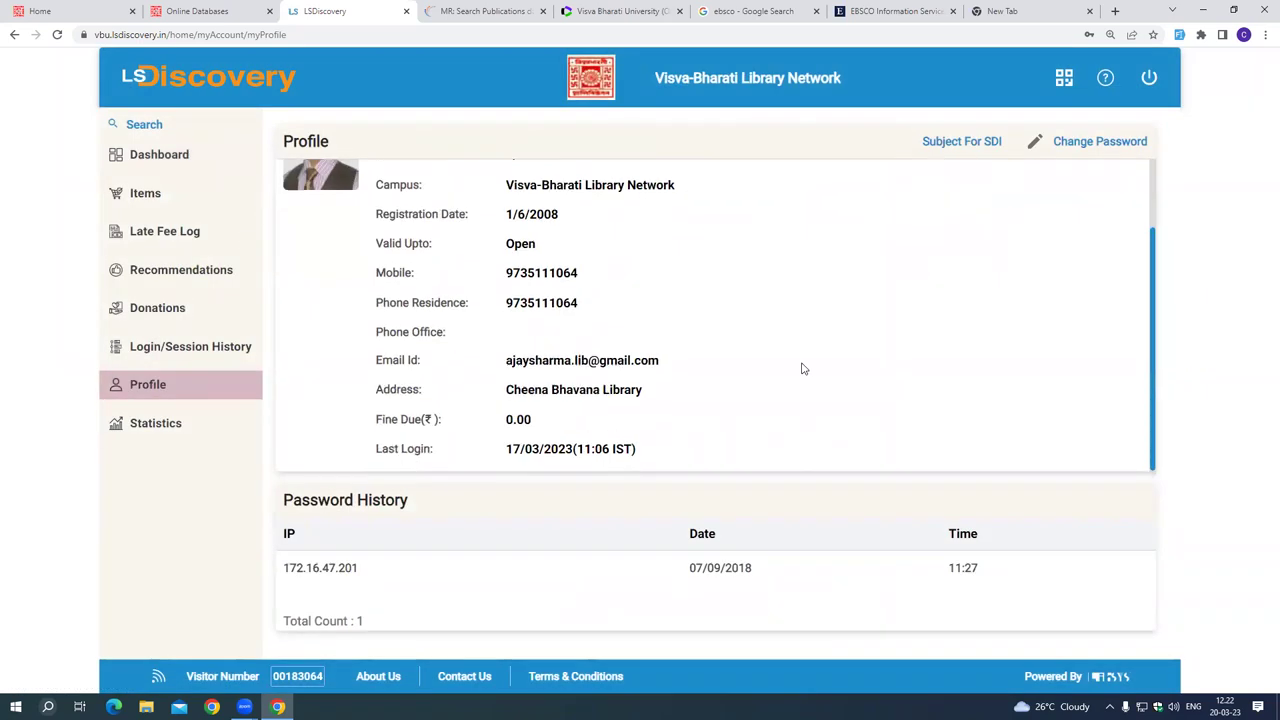
{"action": "scroll", "coordinate": [760, 377], "scroll_direction": "up", "scroll_amount": 2}
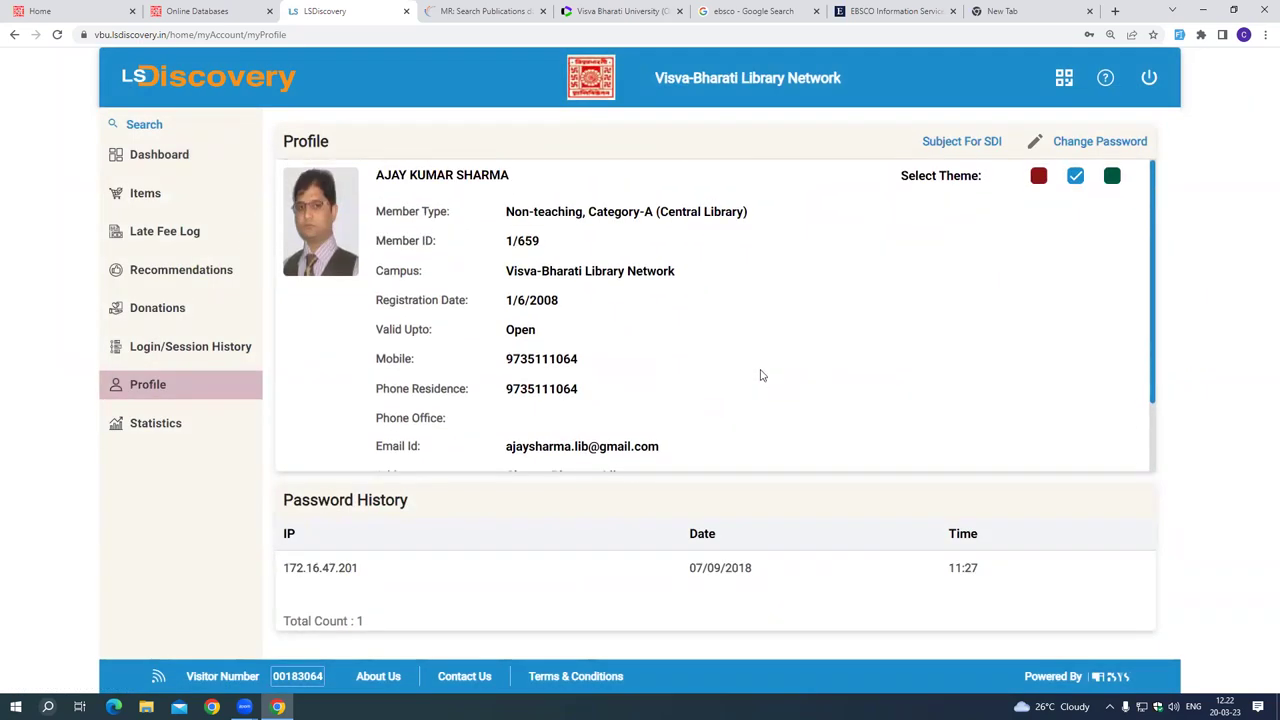
{"action": "left_click", "coordinate": [482, 12]}
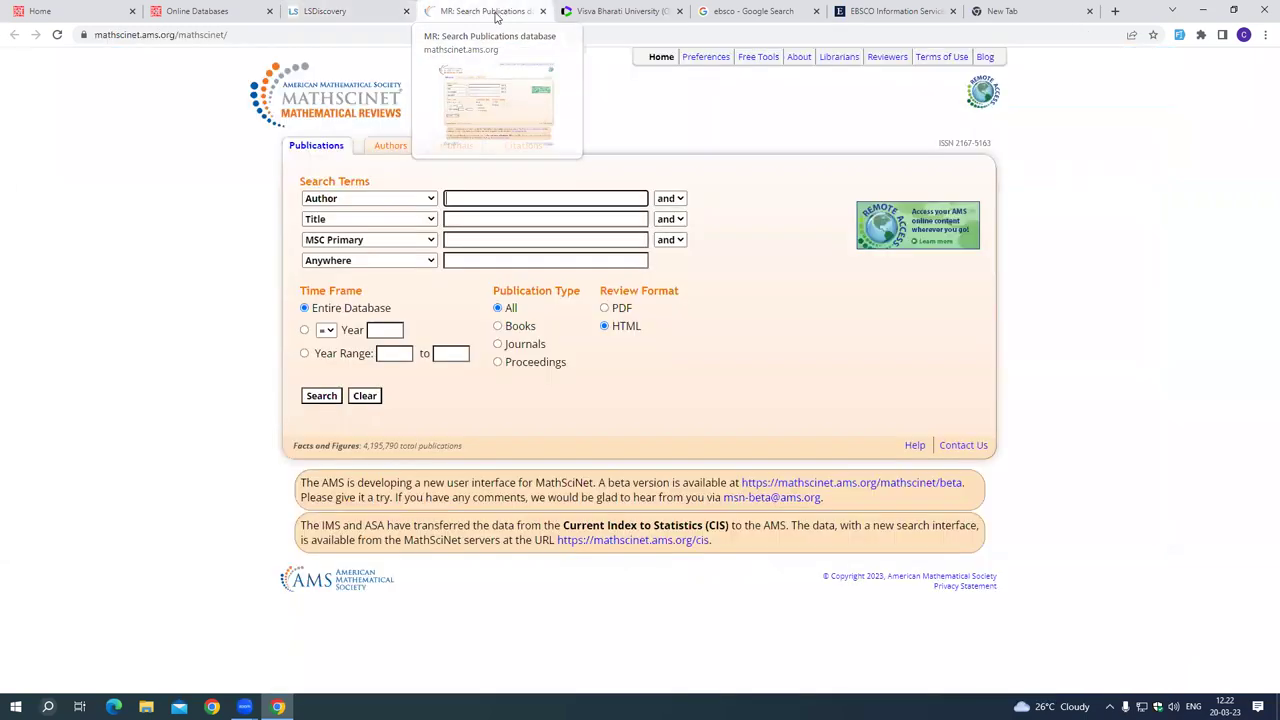
Return to Web of Science and reload the 266 Visva Bharati University author results.
{"action": "left_click", "coordinate": [321, 14]}
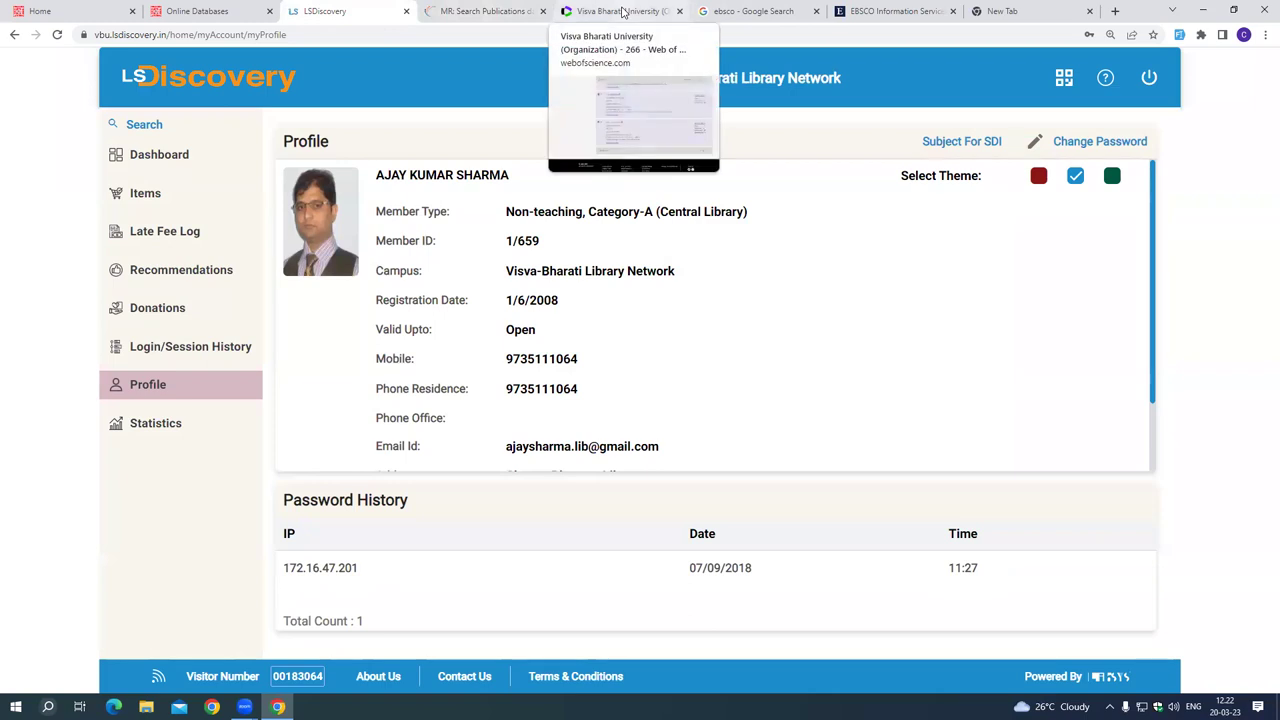
{"action": "left_click", "coordinate": [615, 11]}
{"action": "scroll", "coordinate": [689, 263], "scroll_direction": "up", "scroll_amount": 15}
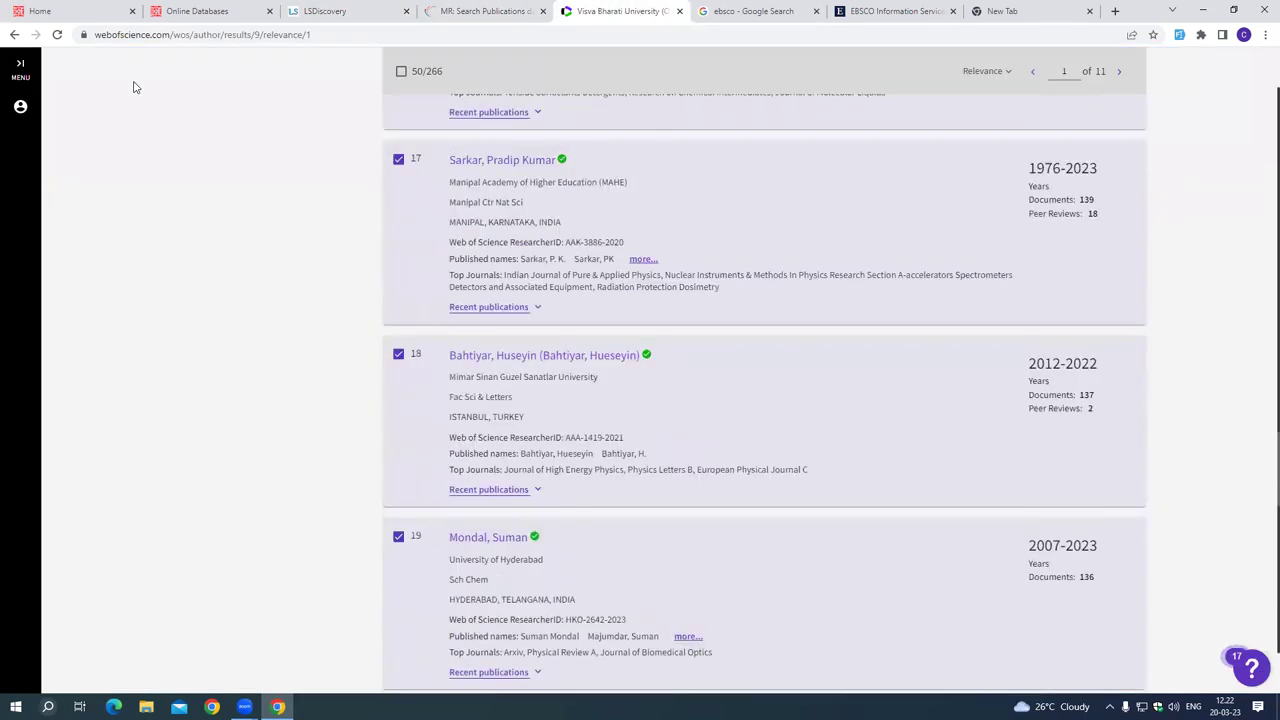
{"action": "left_click", "coordinate": [58, 36]}
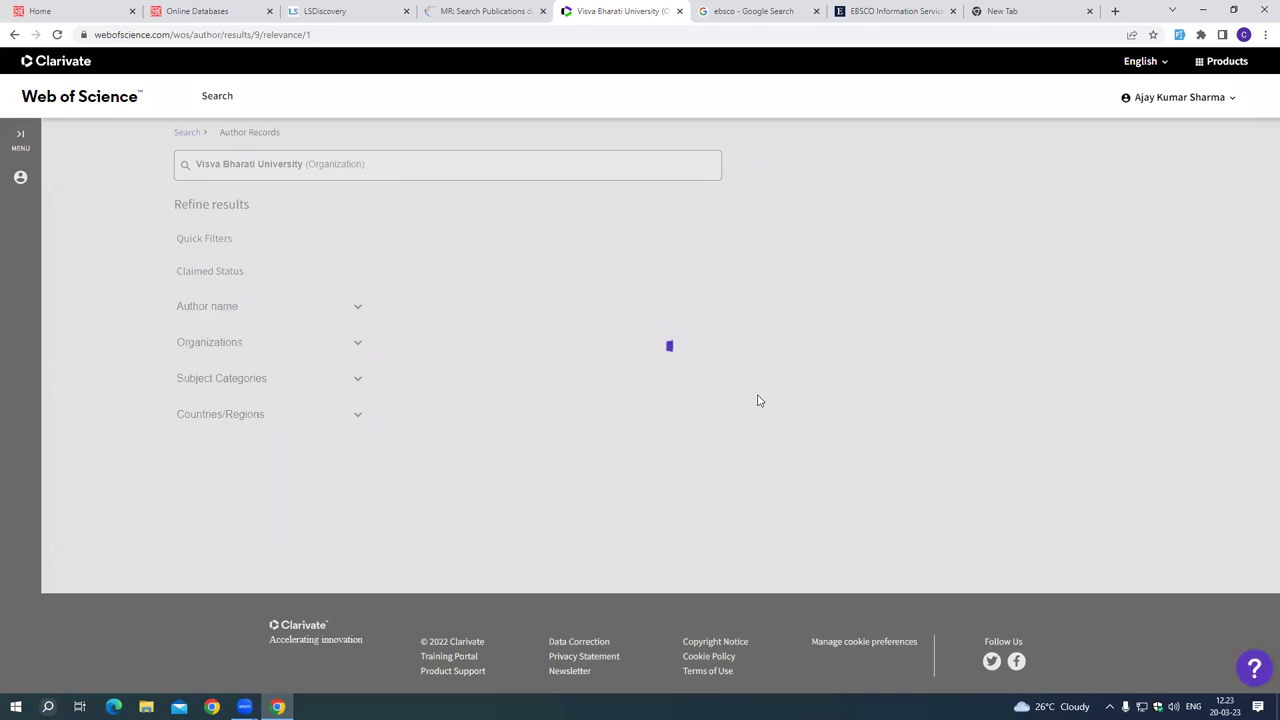
{"action": "scroll", "coordinate": [829, 486], "scroll_direction": "down", "scroll_amount": 15}
{"action": "scroll", "coordinate": [829, 530], "scroll_direction": "down", "scroll_amount": 20}
{"action": "scroll", "coordinate": [825, 579], "scroll_direction": "down", "scroll_amount": 20}
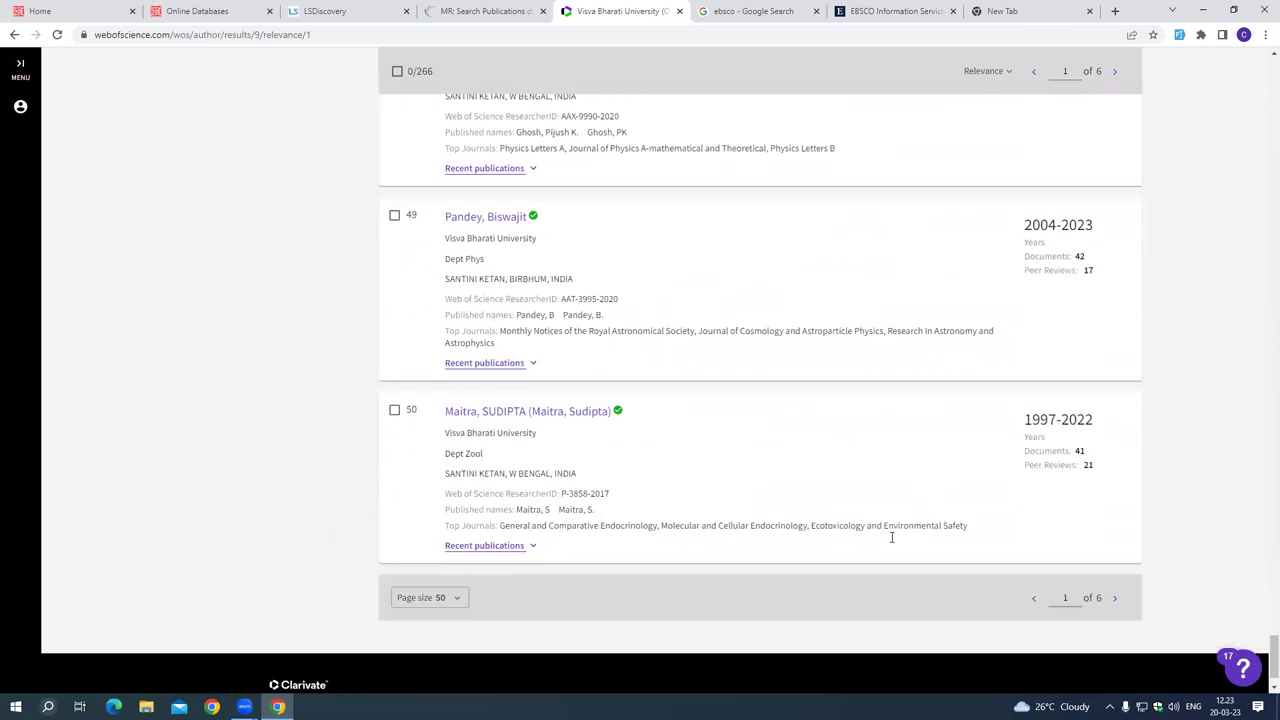
{"action": "scroll", "coordinate": [892, 537], "scroll_direction": "down", "scroll_amount": 2}
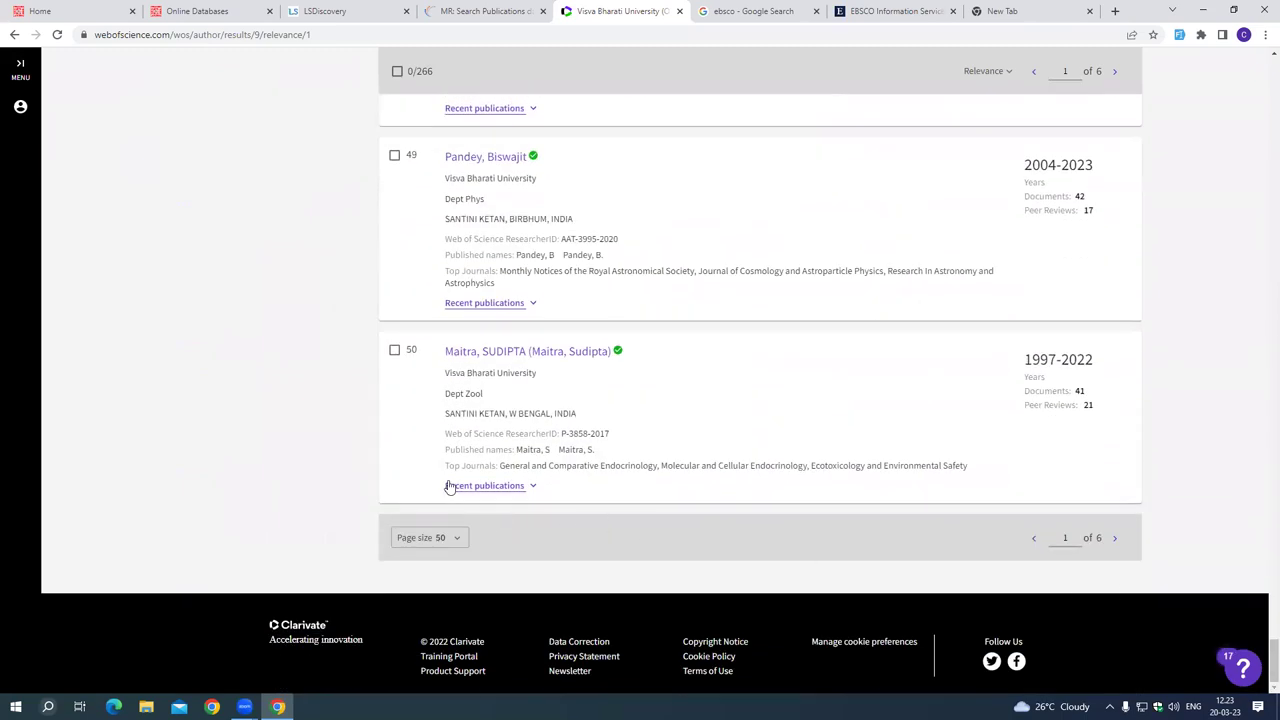
{"action": "scroll", "coordinate": [446, 486], "scroll_direction": "up", "scroll_amount": 20}
{"action": "scroll", "coordinate": [409, 255], "scroll_direction": "up", "scroll_amount": 20}
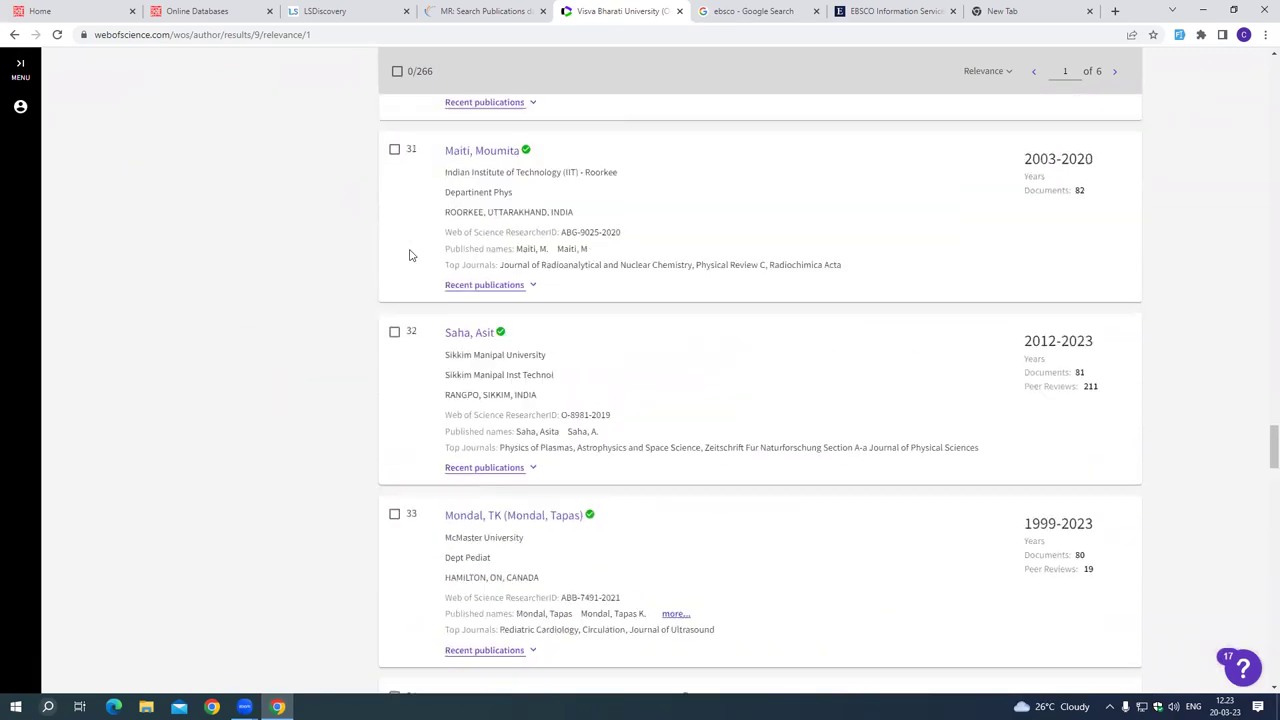
{"action": "scroll", "coordinate": [409, 251], "scroll_direction": "up", "scroll_amount": 20}
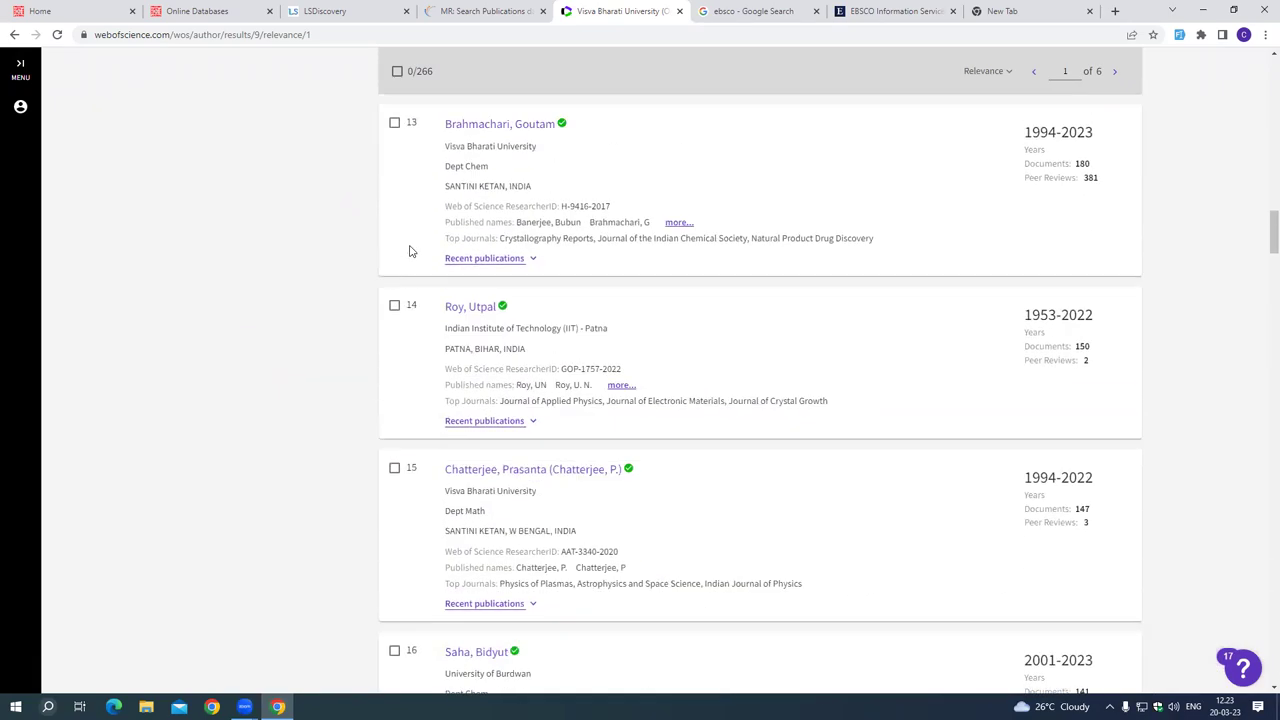
{"action": "scroll", "coordinate": [412, 248], "scroll_direction": "up", "scroll_amount": 5}
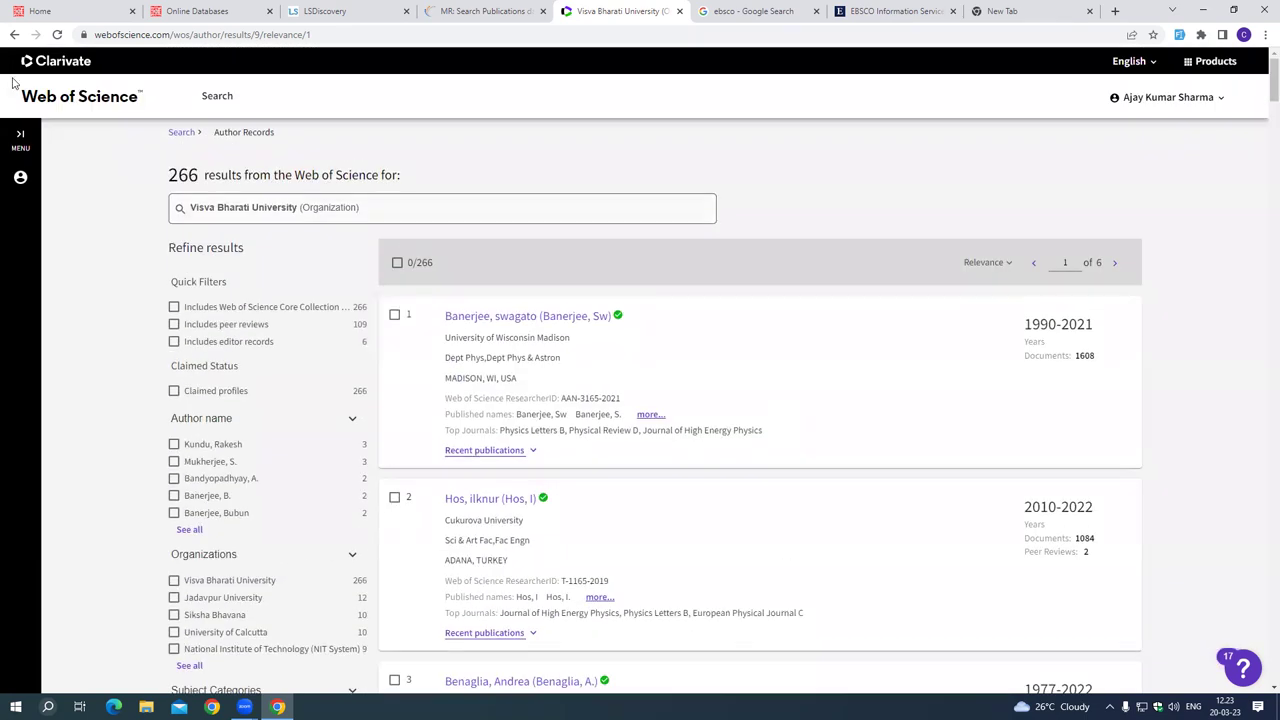
Expand Profile and My records in the My Web of Science panel, dismissing the feature announcement.
{"action": "left_click", "coordinate": [20, 136]}
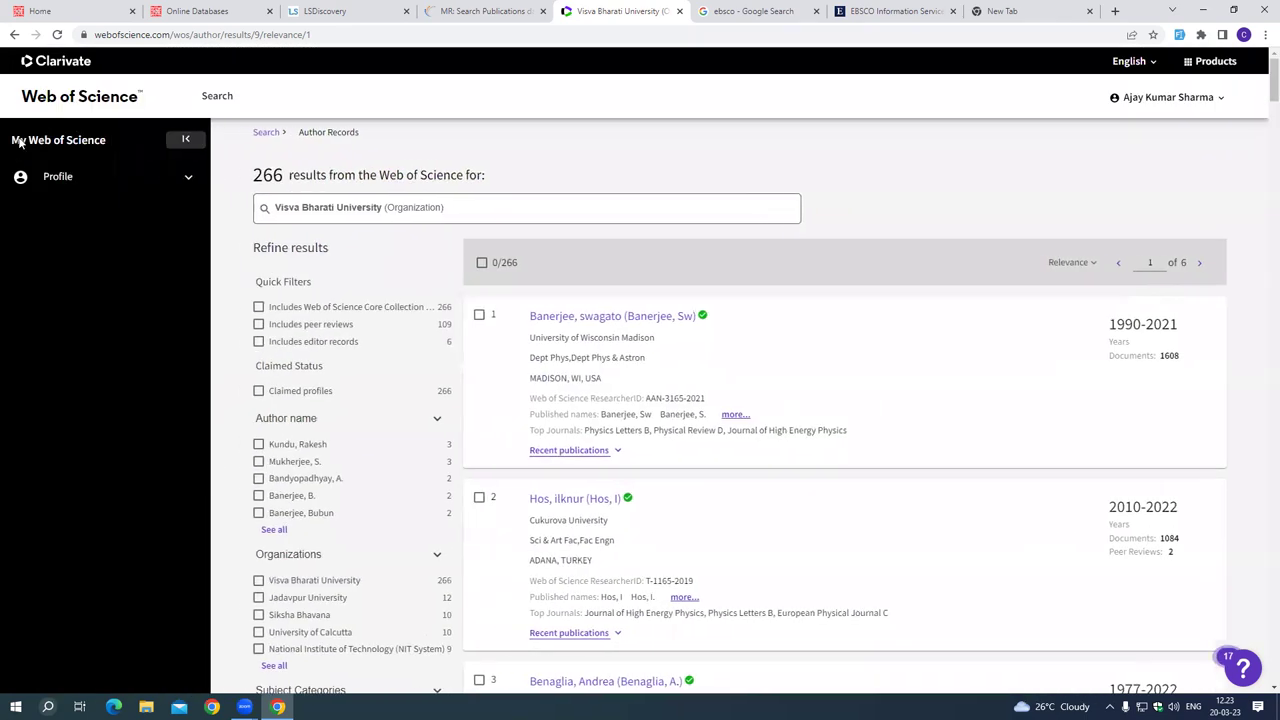
{"action": "left_click", "coordinate": [88, 176]}
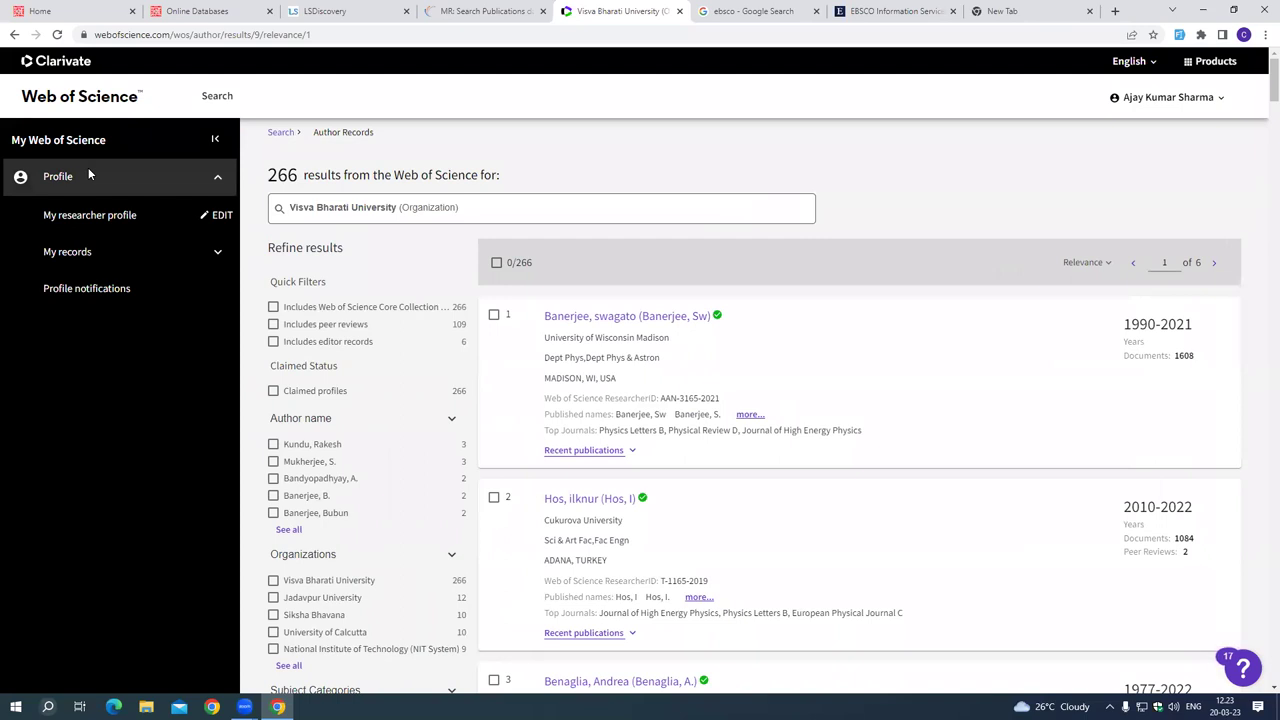
{"action": "left_click", "coordinate": [90, 252]}
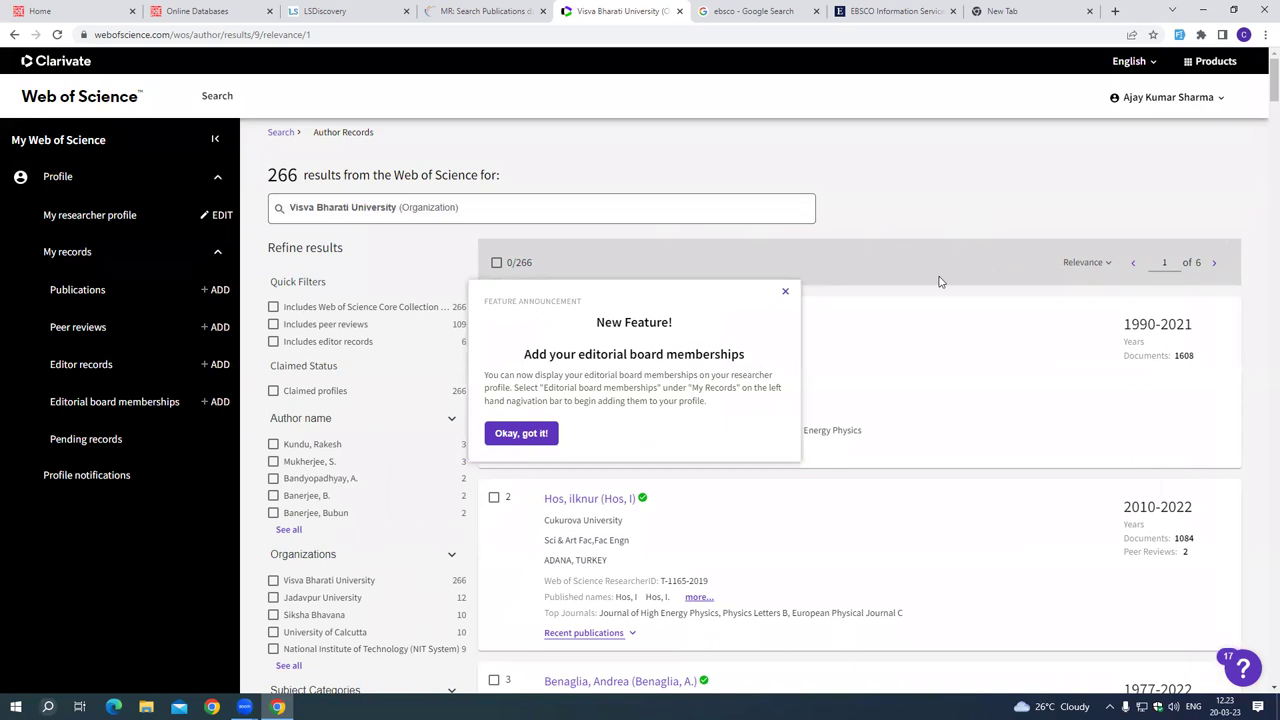
{"action": "left_click", "coordinate": [785, 292]}
{"action": "scroll", "coordinate": [905, 290], "scroll_direction": "down", "scroll_amount": 1}
{"action": "scroll", "coordinate": [905, 297], "scroll_direction": "up", "scroll_amount": 1}
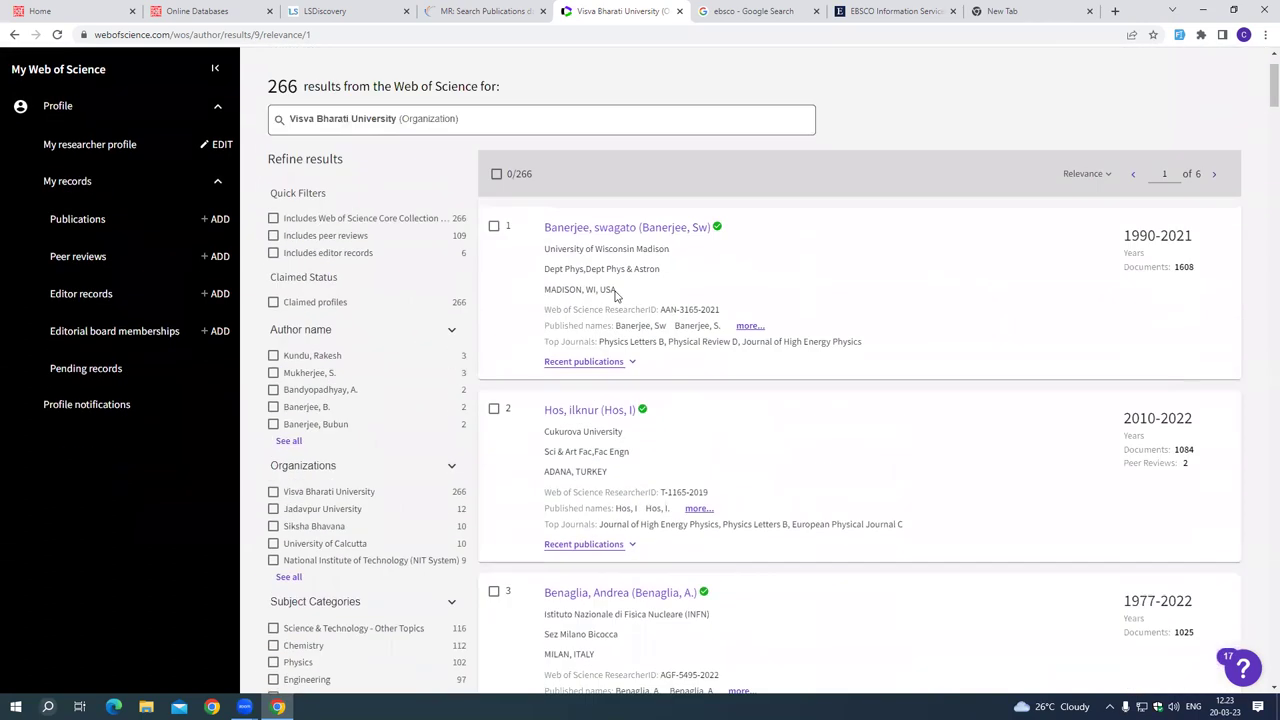
Open the top author's profile and scroll to its 1601 Core Collection publications across 33 pages.
{"action": "left_click", "coordinate": [660, 322]}
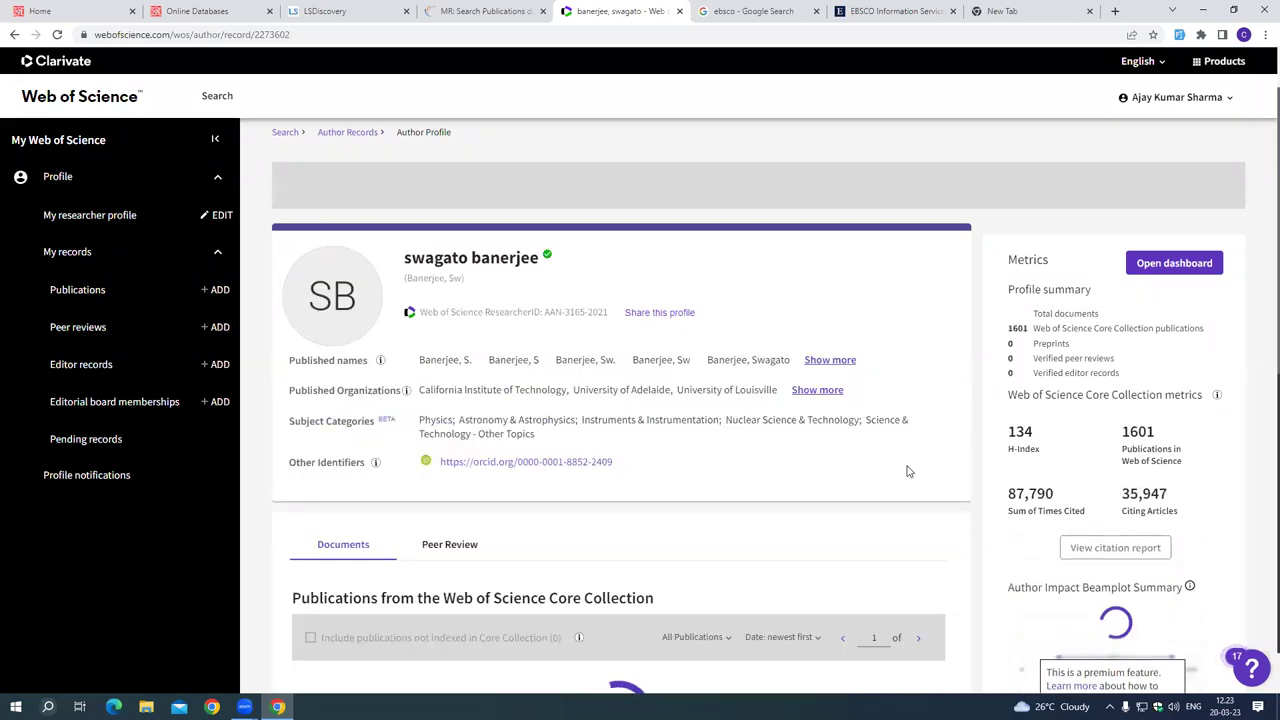
{"action": "scroll", "coordinate": [908, 471], "scroll_direction": "down", "scroll_amount": 1}
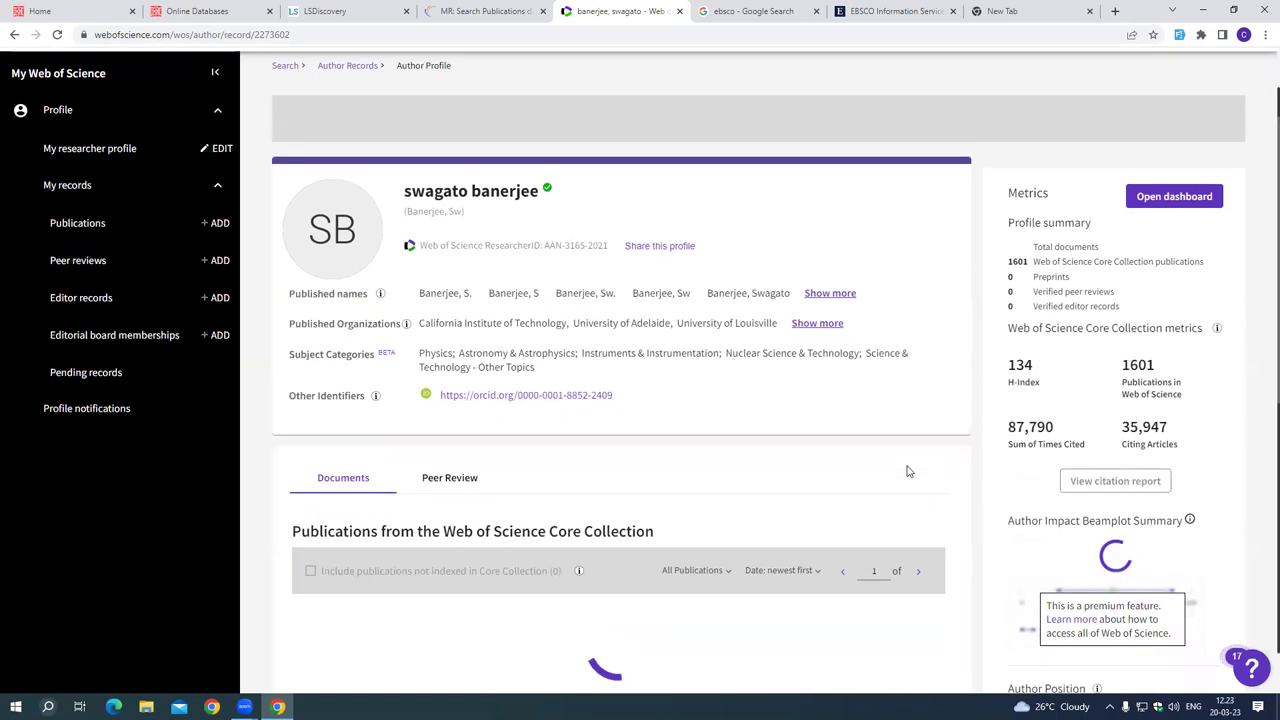
{"action": "scroll", "coordinate": [908, 471], "scroll_direction": "down", "scroll_amount": 3}
{"action": "scroll", "coordinate": [908, 471], "scroll_direction": "down", "scroll_amount": 1}
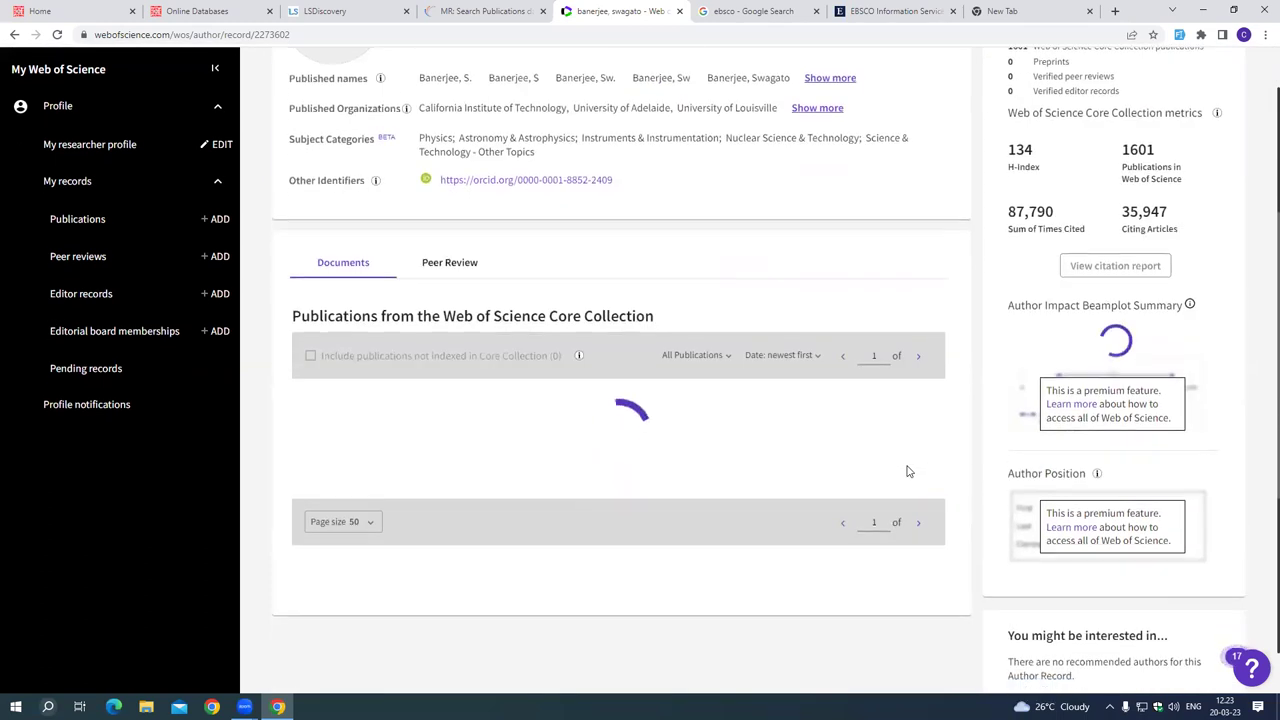
{"action": "scroll", "coordinate": [908, 471], "scroll_direction": "down", "scroll_amount": 1}
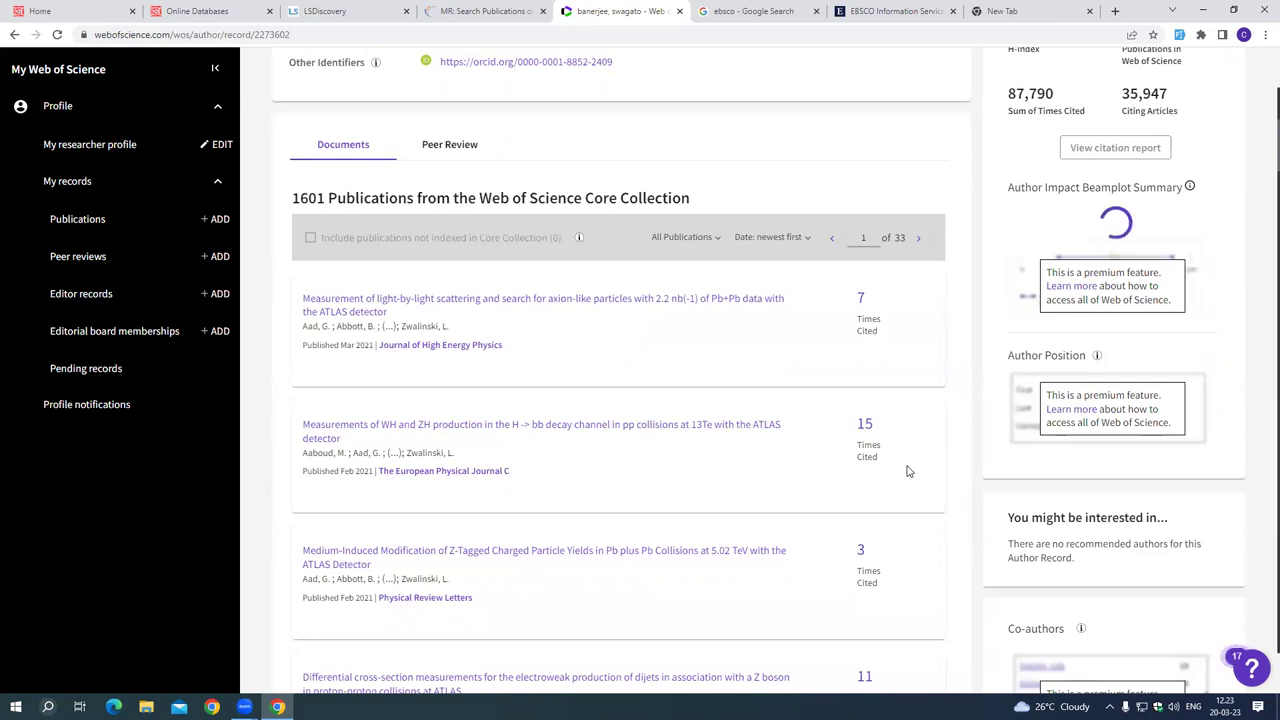
{"action": "scroll", "coordinate": [908, 471], "scroll_direction": "down", "scroll_amount": 6}
{"action": "scroll", "coordinate": [908, 471], "scroll_direction": "down", "scroll_amount": 5}
{"action": "scroll", "coordinate": [908, 471], "scroll_direction": "down", "scroll_amount": 8}
{"action": "scroll", "coordinate": [929, 460], "scroll_direction": "up", "scroll_amount": 8}
{"action": "scroll", "coordinate": [951, 466], "scroll_direction": "up", "scroll_amount": 10}
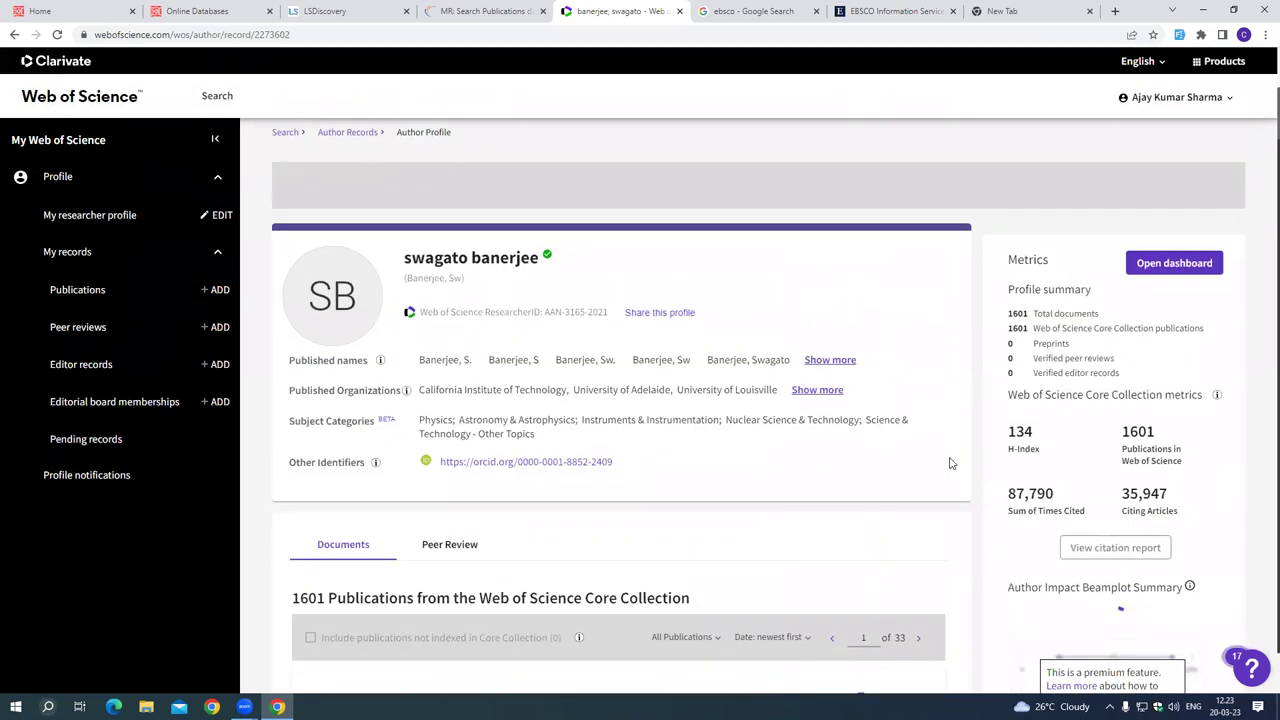
{"action": "scroll", "coordinate": [951, 463], "scroll_direction": "down", "scroll_amount": 2}
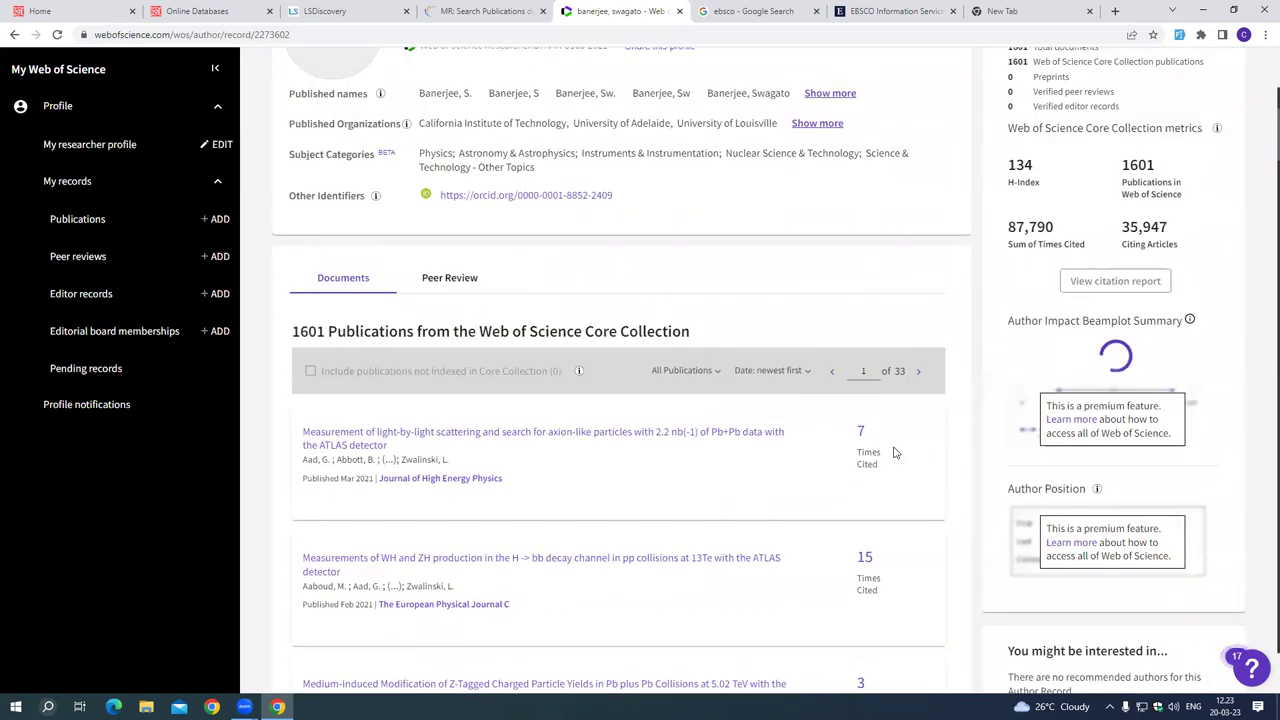
{"action": "scroll", "coordinate": [895, 453], "scroll_direction": "up", "scroll_amount": 1}
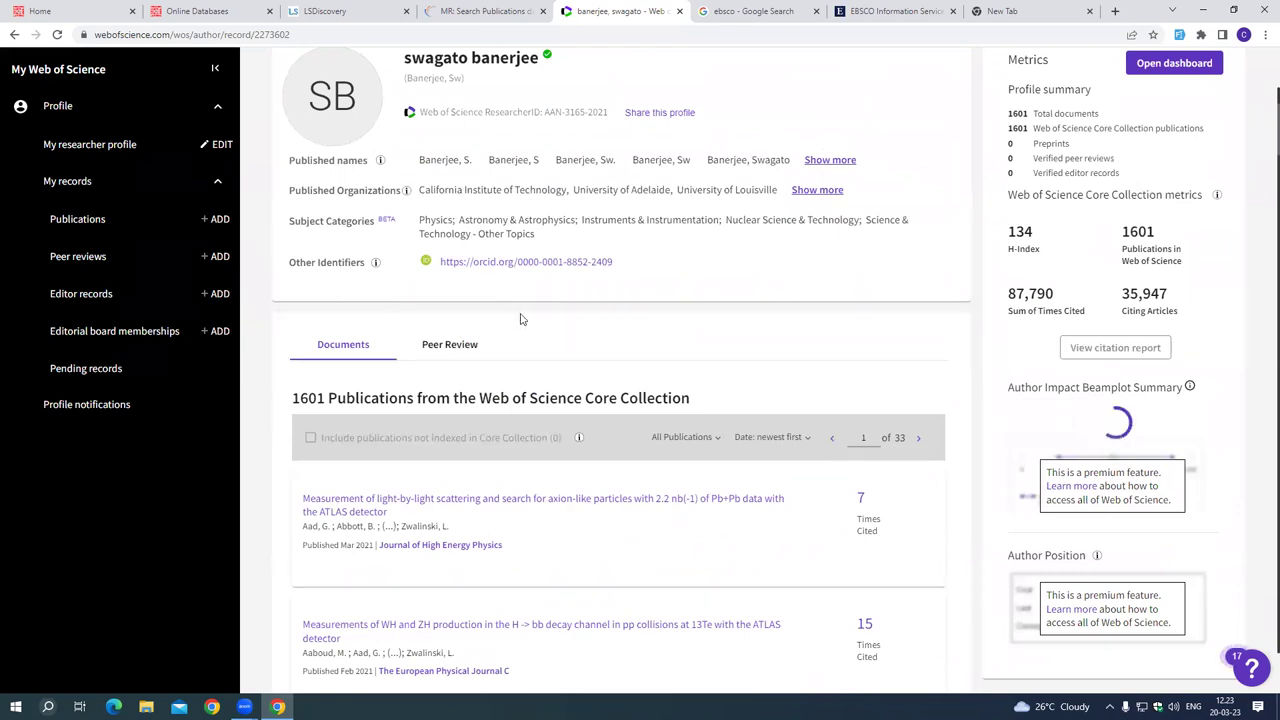
{"action": "scroll", "coordinate": [814, 346], "scroll_direction": "down", "scroll_amount": 3}
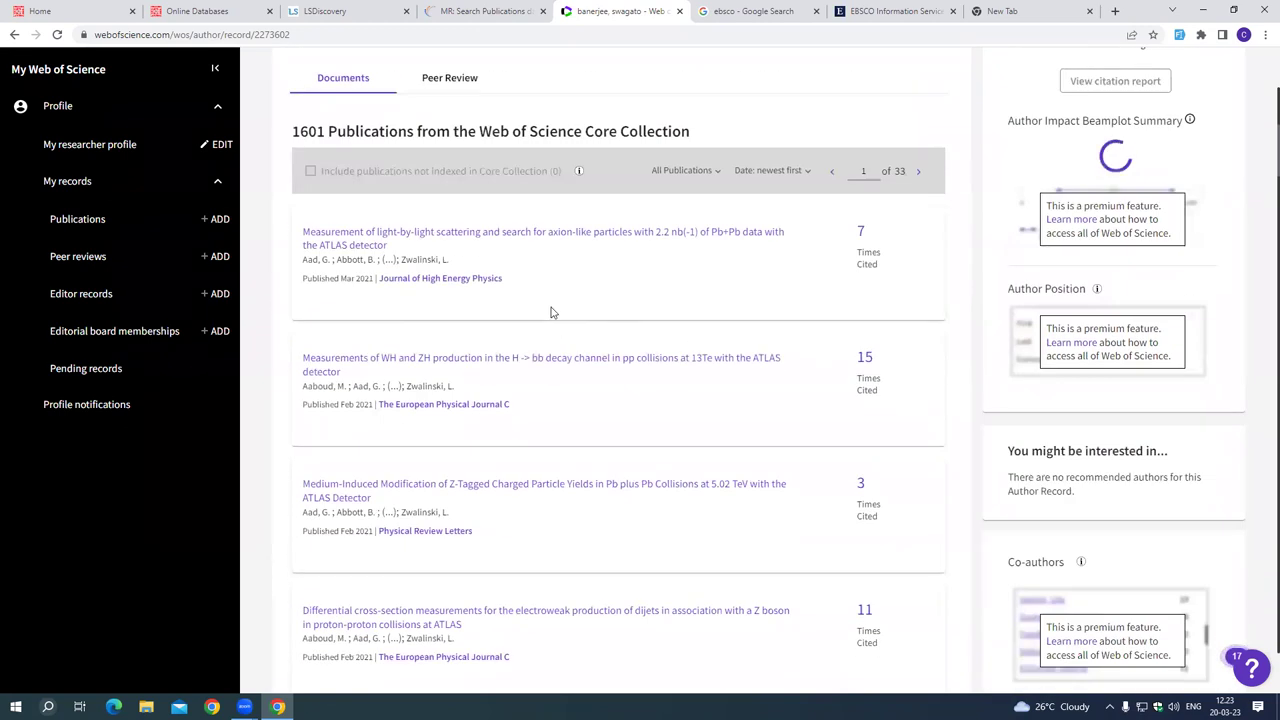
Open the full record of the ATLAS light-by-light scattering article.
{"action": "left_click", "coordinate": [576, 236]}
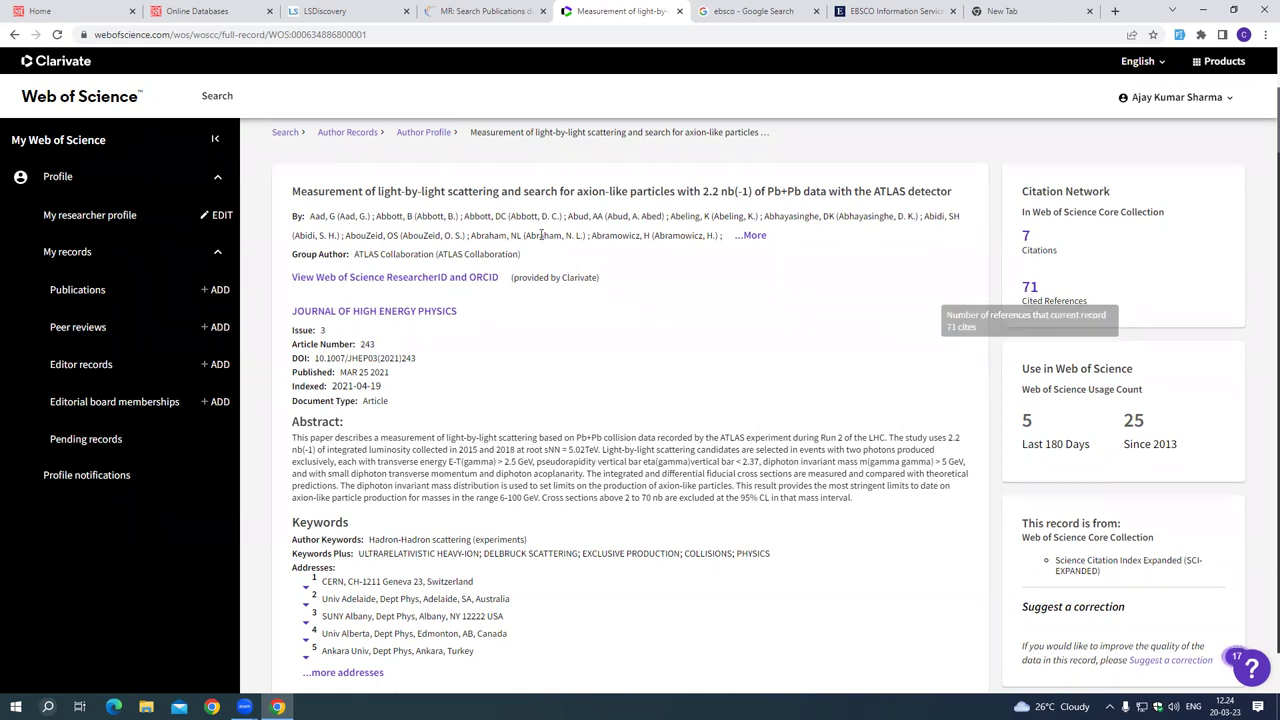
{"action": "scroll", "coordinate": [977, 270], "scroll_direction": "down", "scroll_amount": 2}
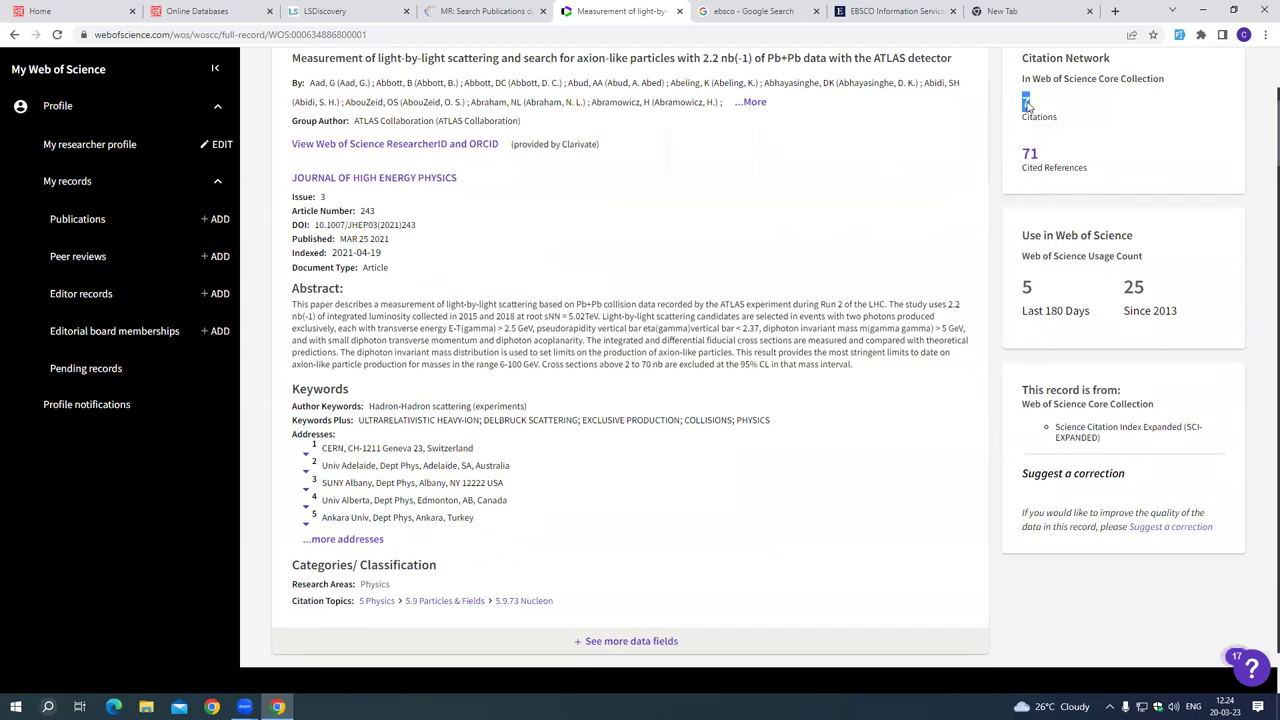
{"action": "scroll", "coordinate": [727, 335], "scroll_direction": "down", "scroll_amount": 3}
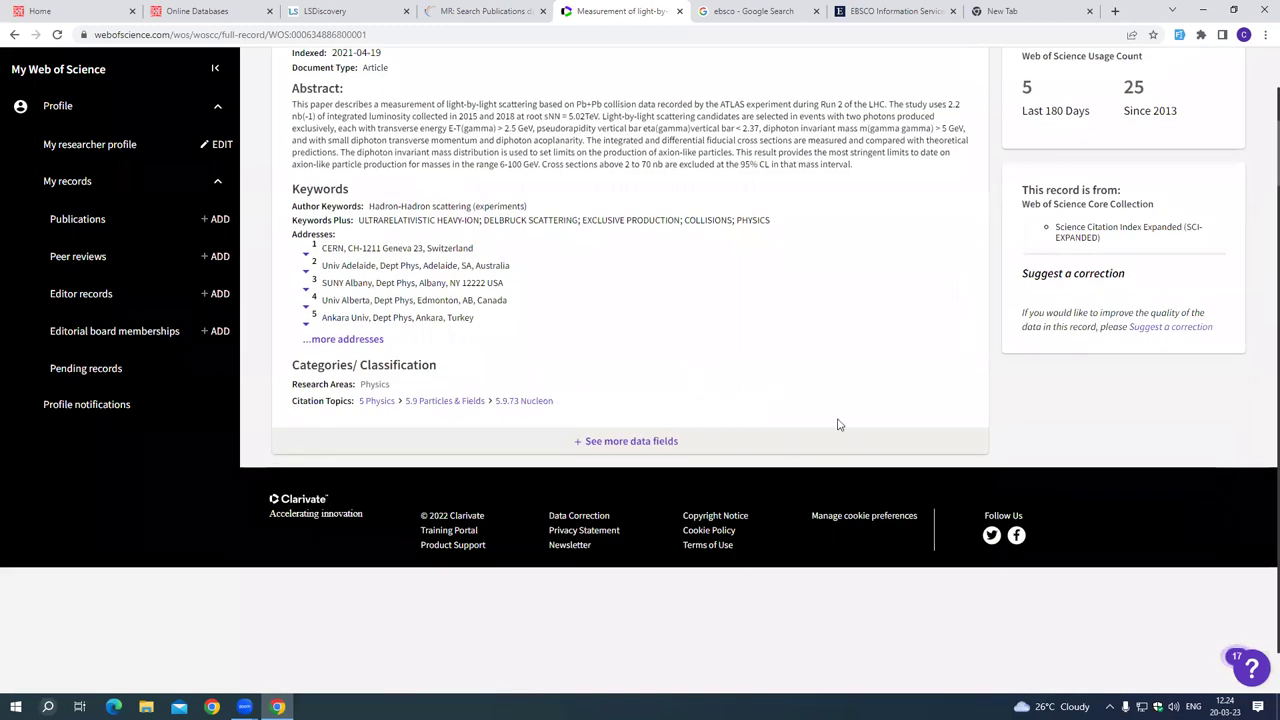
Show the record's additional data fields, review them, and return to the Author Records results.
{"action": "left_click", "coordinate": [657, 441]}
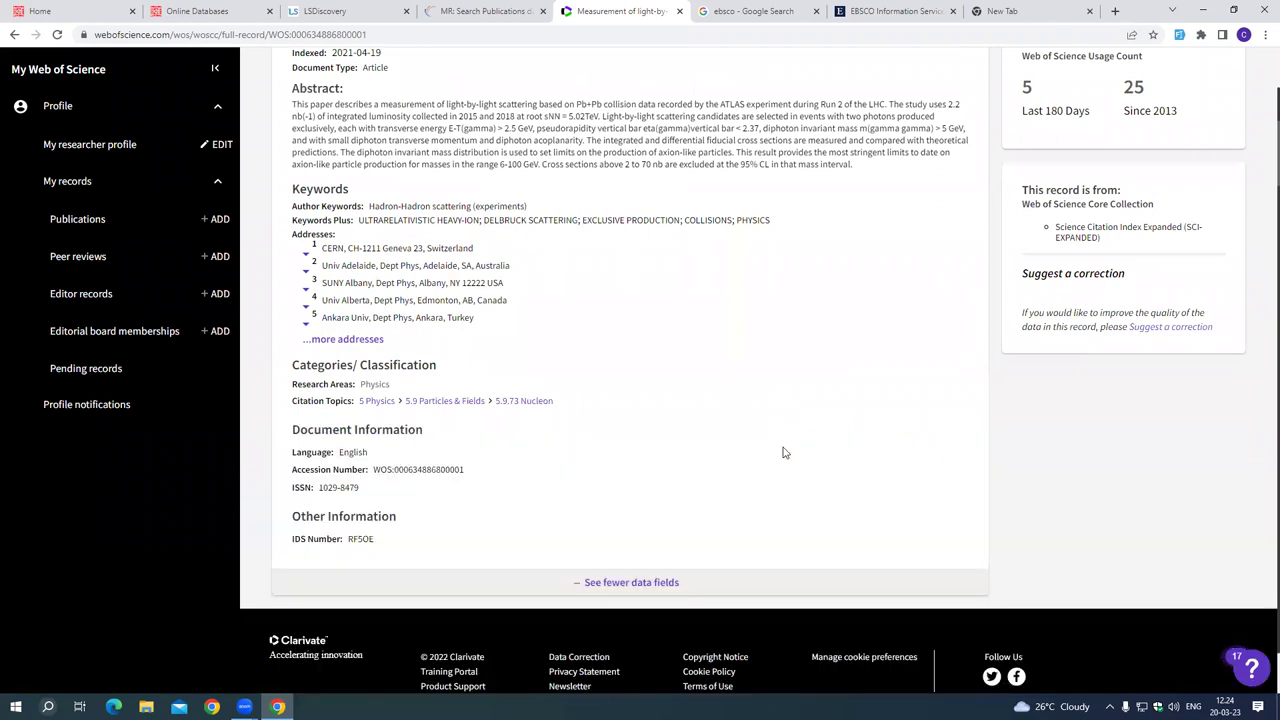
{"action": "scroll", "coordinate": [785, 453], "scroll_direction": "up", "scroll_amount": 4}
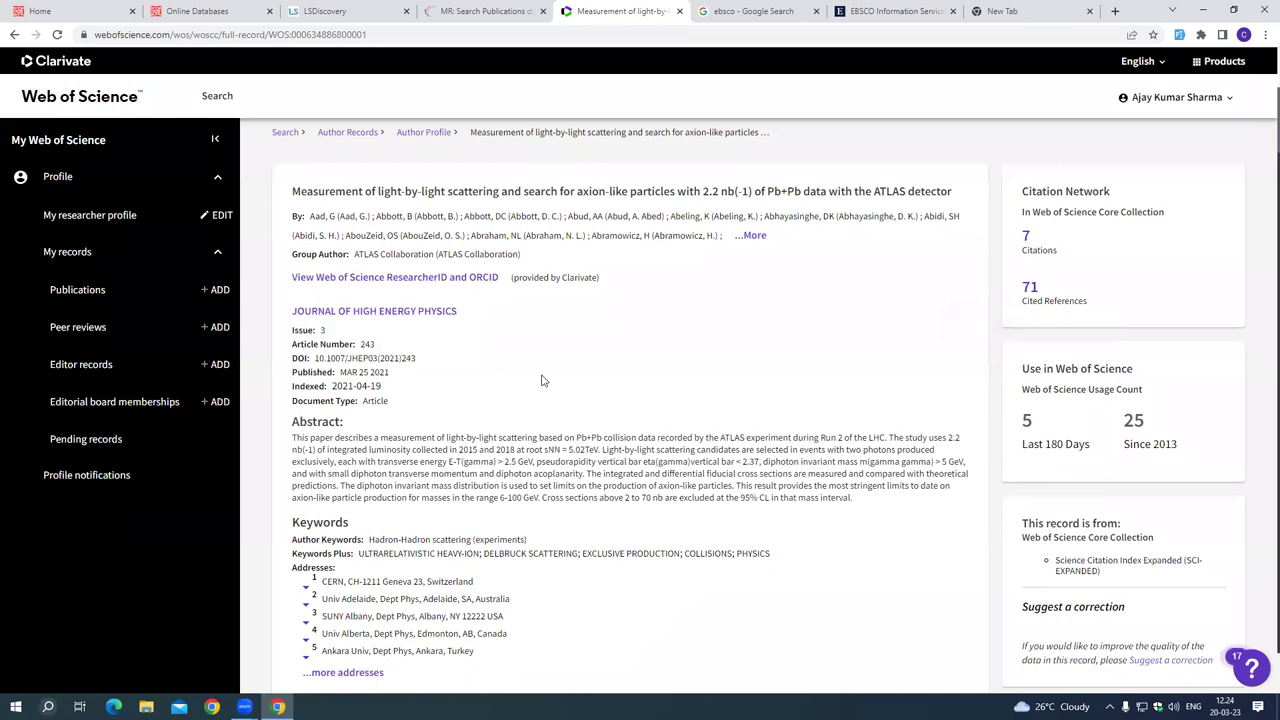
{"action": "scroll", "coordinate": [541, 377], "scroll_direction": "down", "scroll_amount": 1}
{"action": "scroll", "coordinate": [640, 407], "scroll_direction": "down", "scroll_amount": 2}
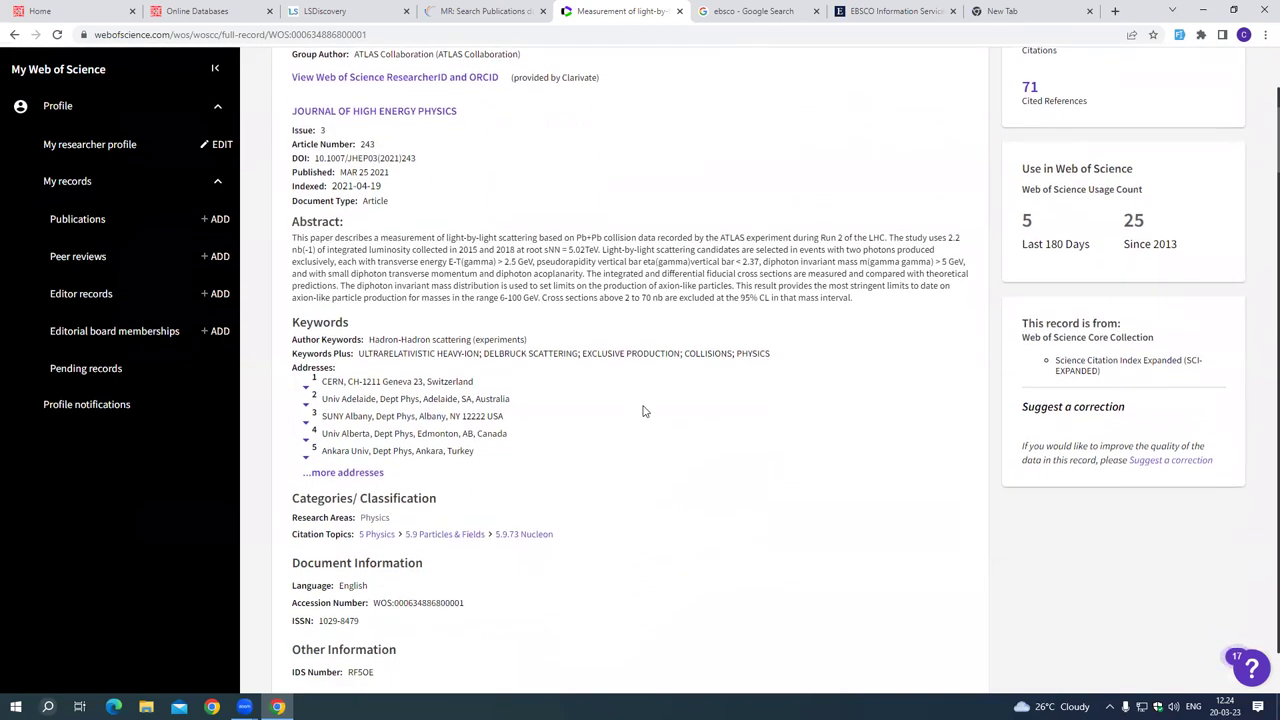
{"action": "scroll", "coordinate": [644, 411], "scroll_direction": "down", "scroll_amount": 4}
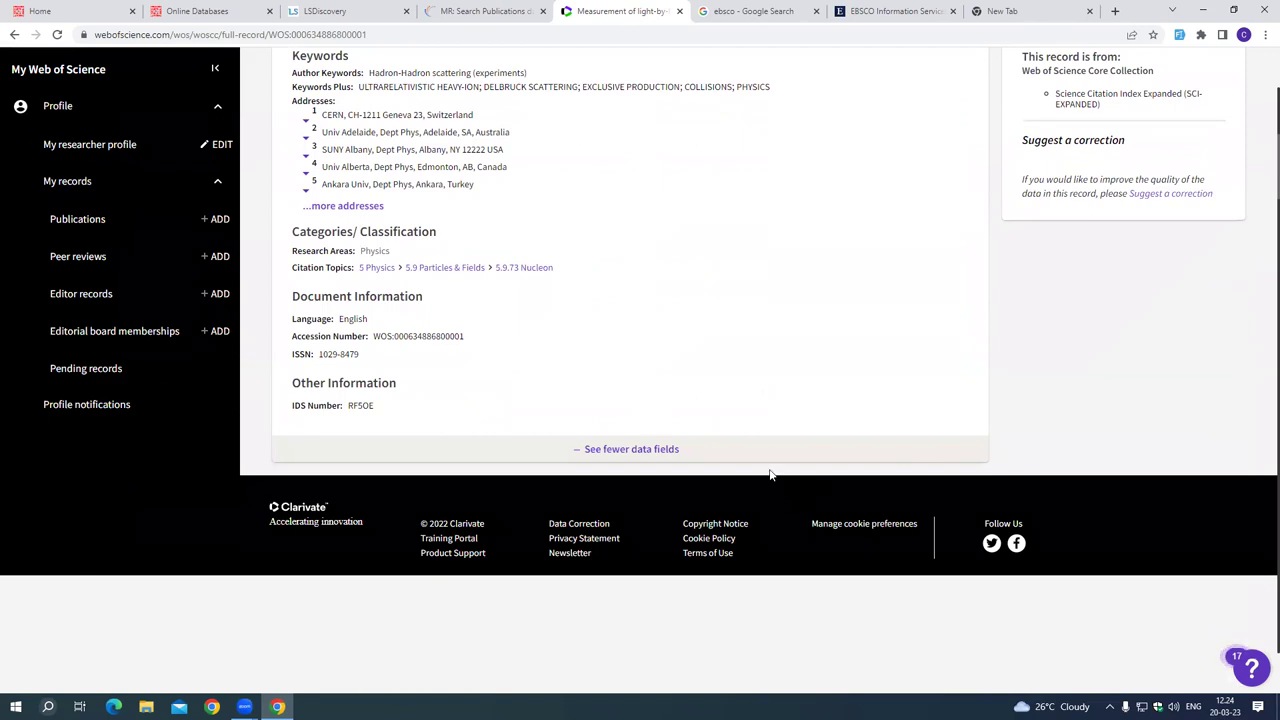
{"action": "scroll", "coordinate": [768, 470], "scroll_direction": "up", "scroll_amount": 7}
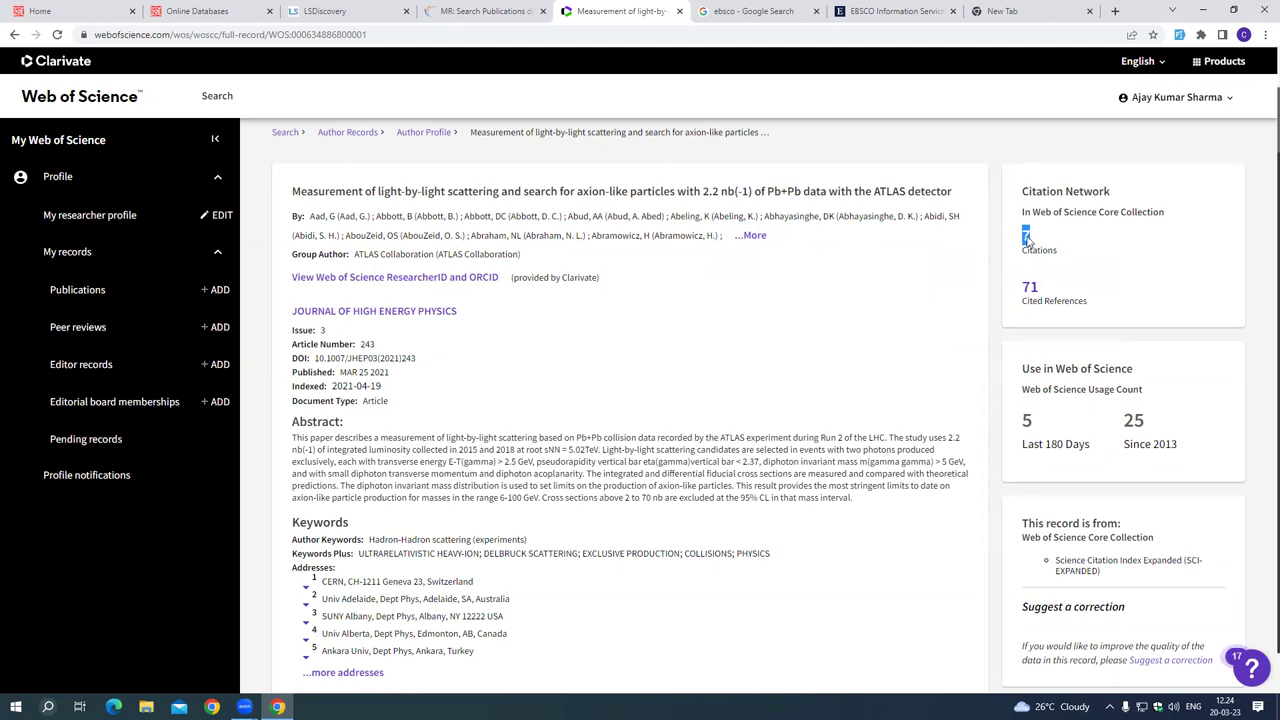
{"action": "left_click", "coordinate": [360, 133]}
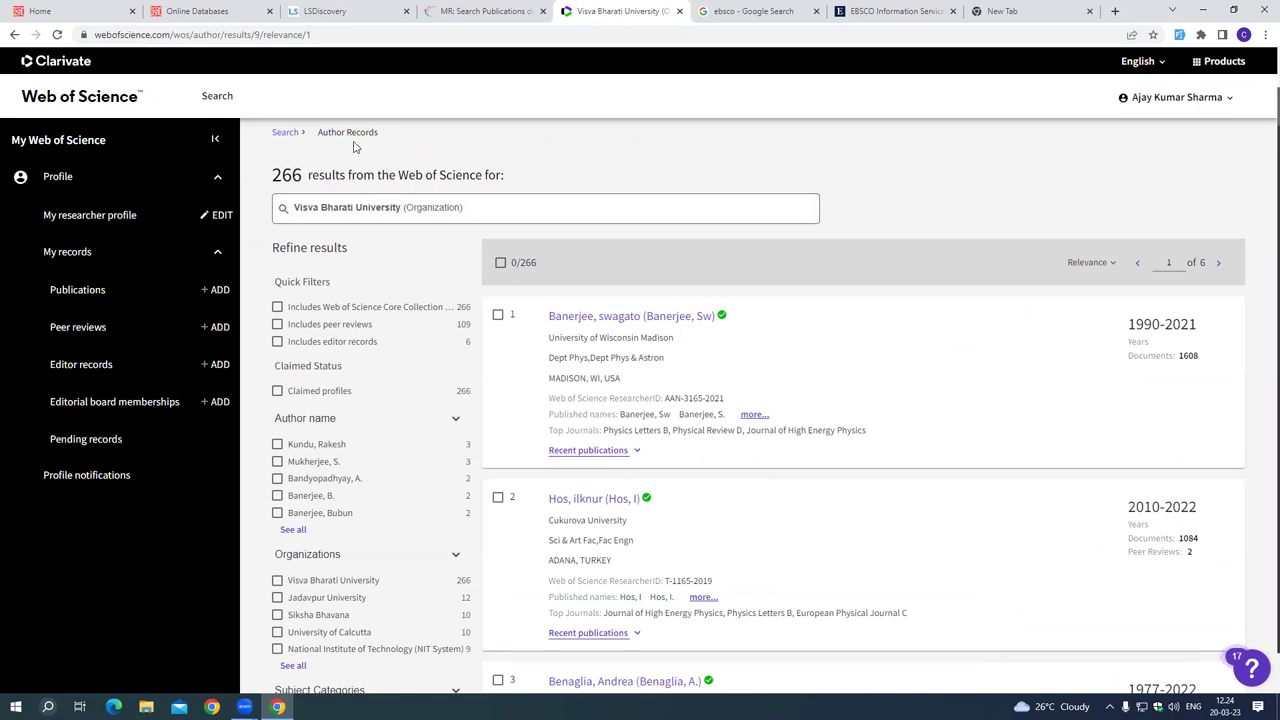
End the Web of Science session from the account menu and start a new session.
{"action": "left_click", "coordinate": [1212, 100]}
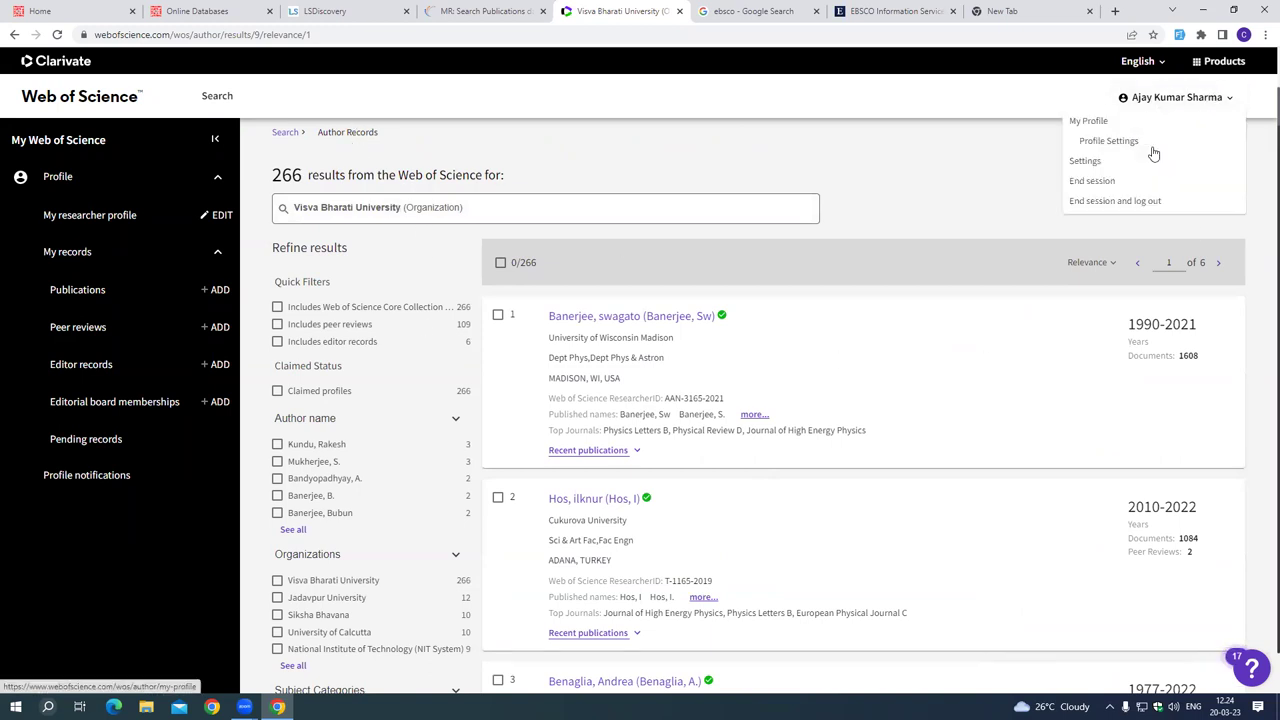
{"action": "left_click", "coordinate": [1094, 181]}
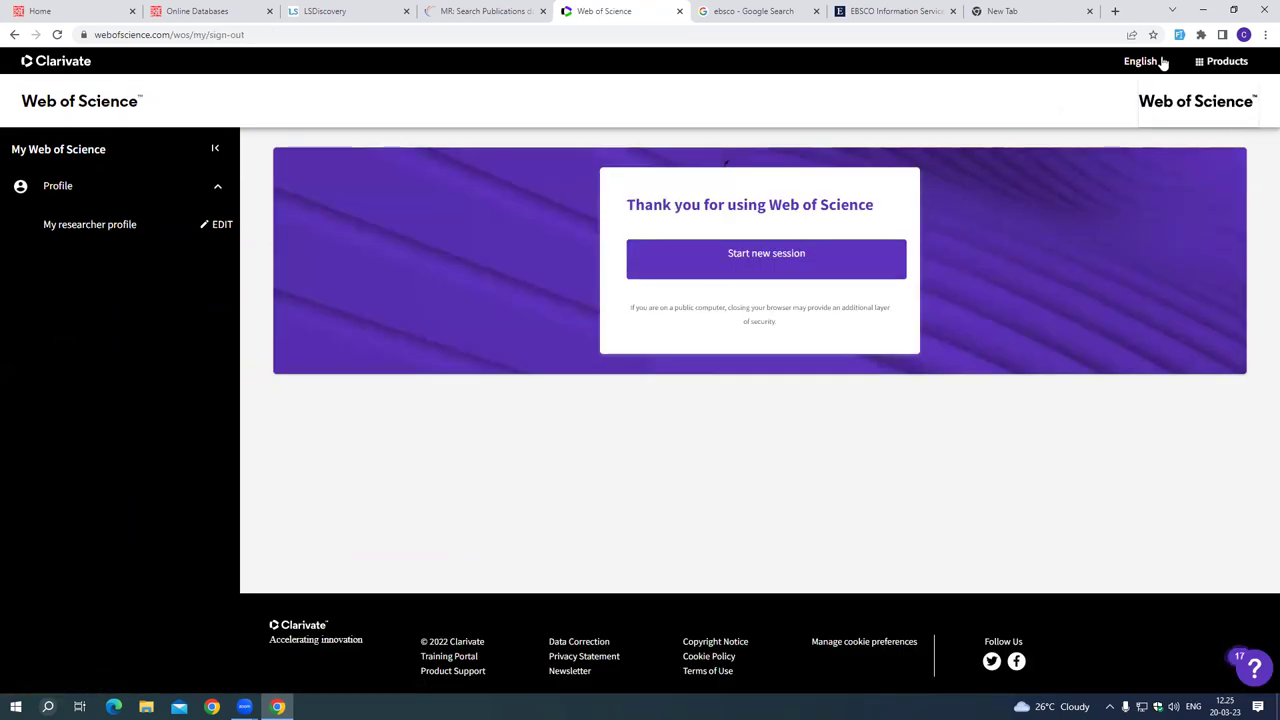
{"action": "left_click", "coordinate": [800, 265]}
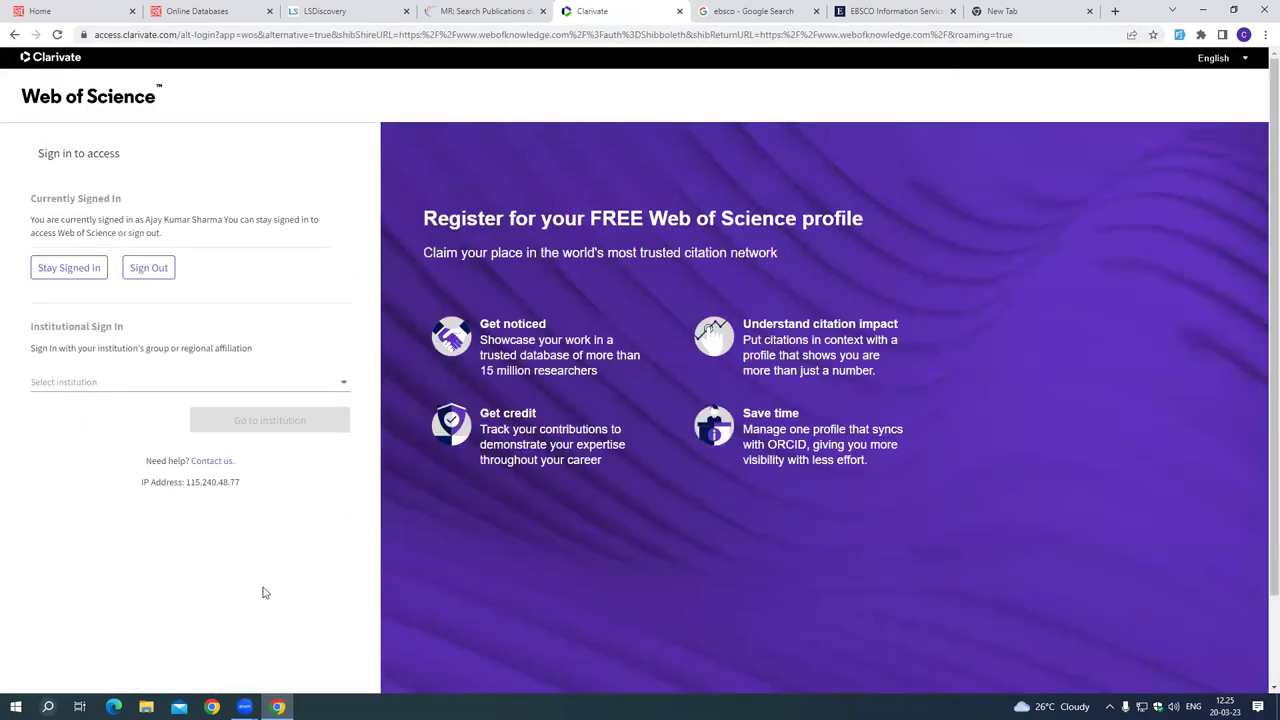
Browse the Select institution list on the sign-in page and close it without choosing.
{"action": "left_click", "coordinate": [204, 388]}
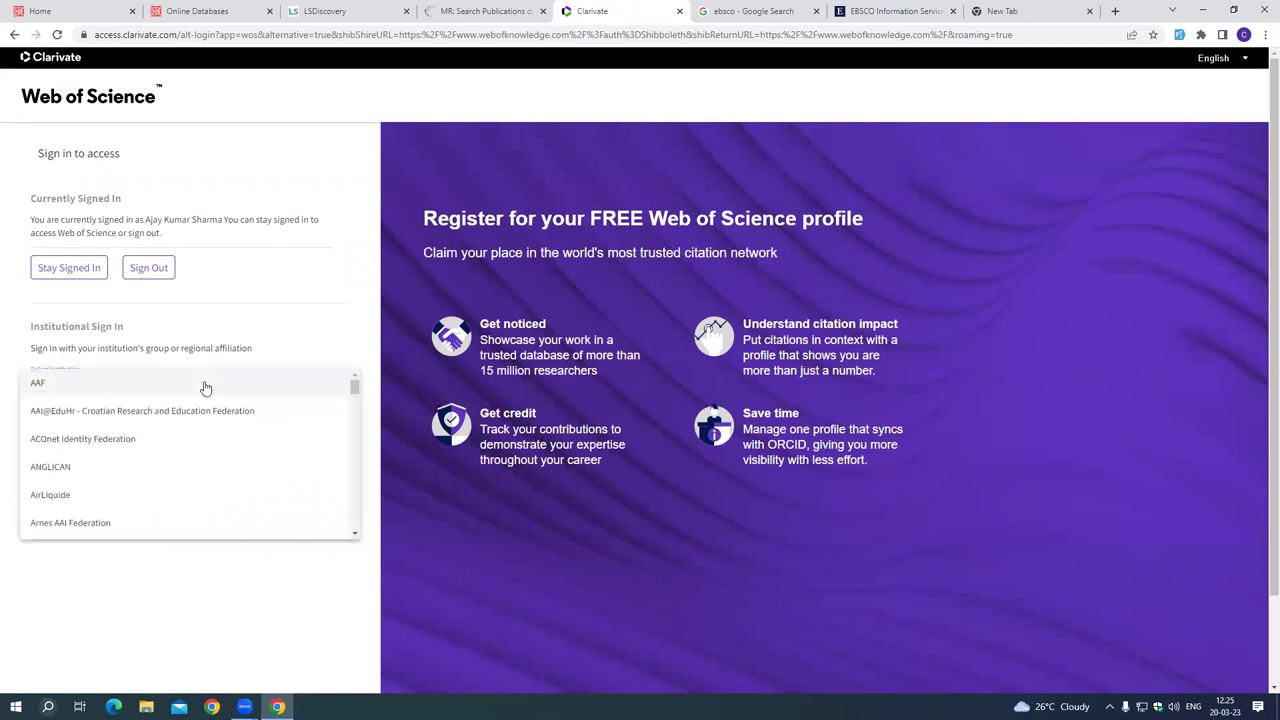
{"action": "scroll", "coordinate": [224, 506], "scroll_direction": "down", "scroll_amount": 10}
{"action": "scroll", "coordinate": [228, 508], "scroll_direction": "down", "scroll_amount": 10}
{"action": "left_click", "coordinate": [245, 604]}
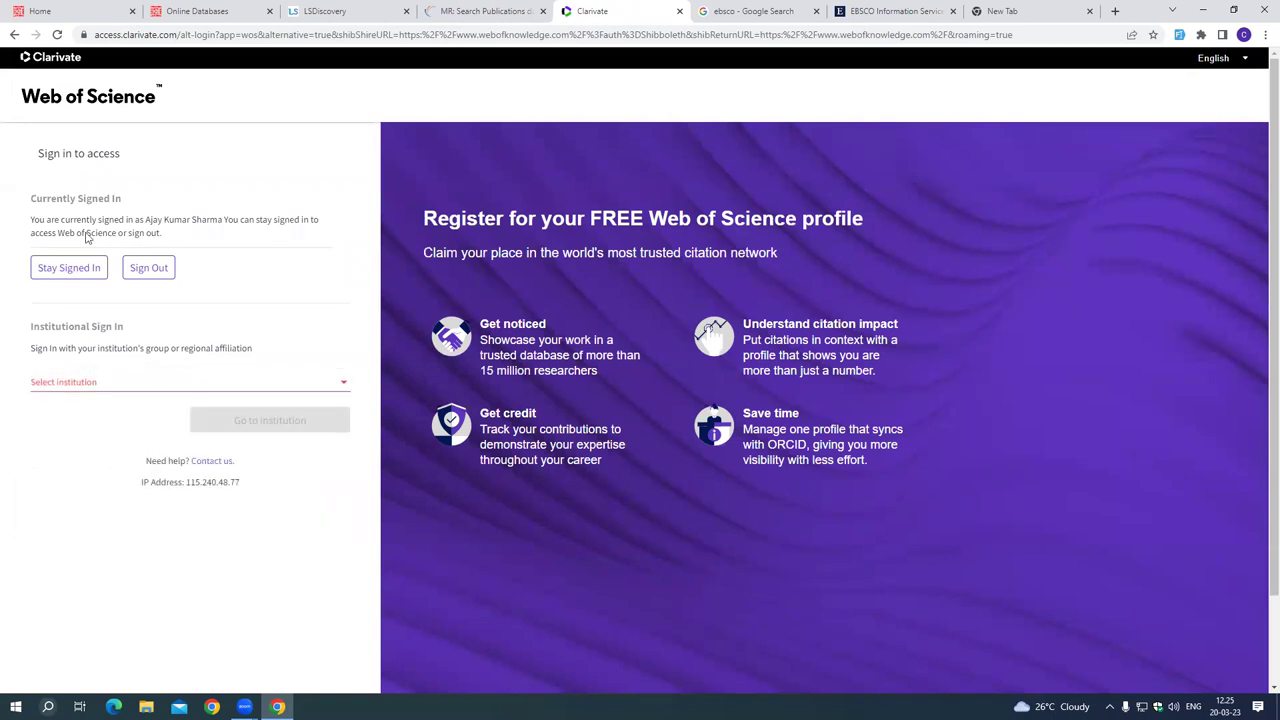
Bring the LSDiscovery member profile page to the front and scroll its profile panel.
{"action": "left_click", "coordinate": [345, 12]}
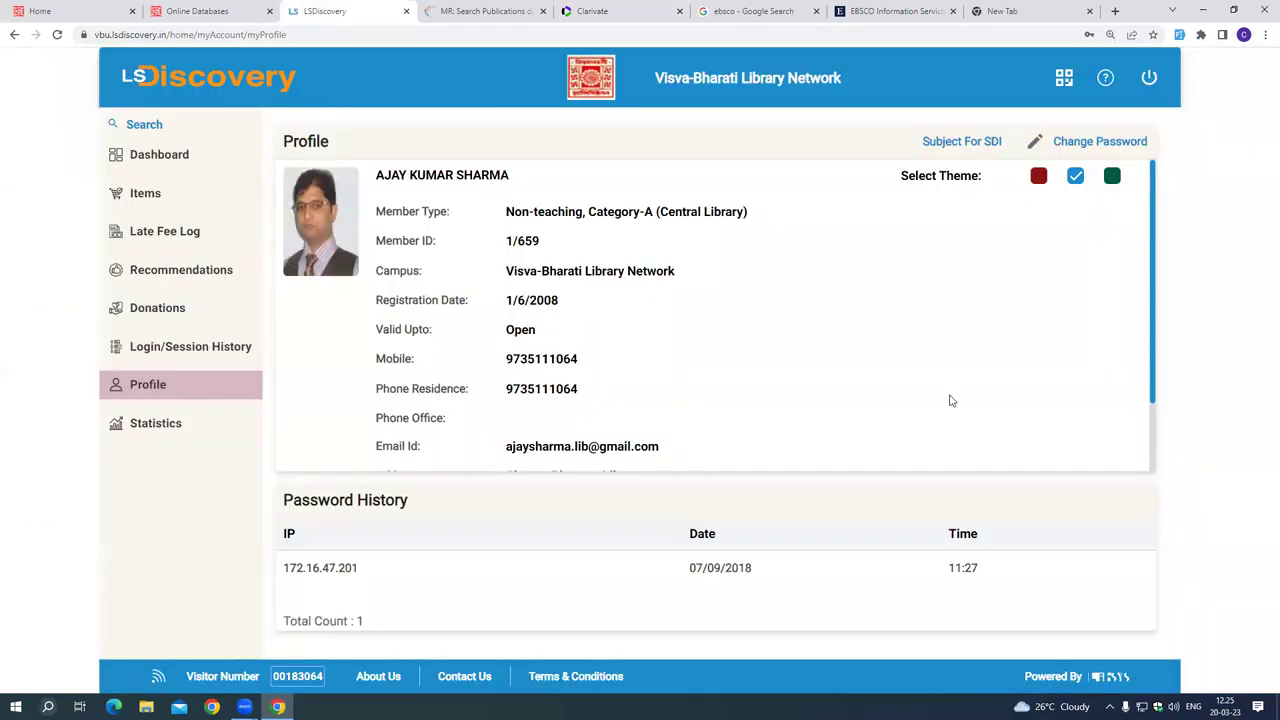
{"action": "scroll", "coordinate": [949, 399], "scroll_direction": "down", "scroll_amount": 2}
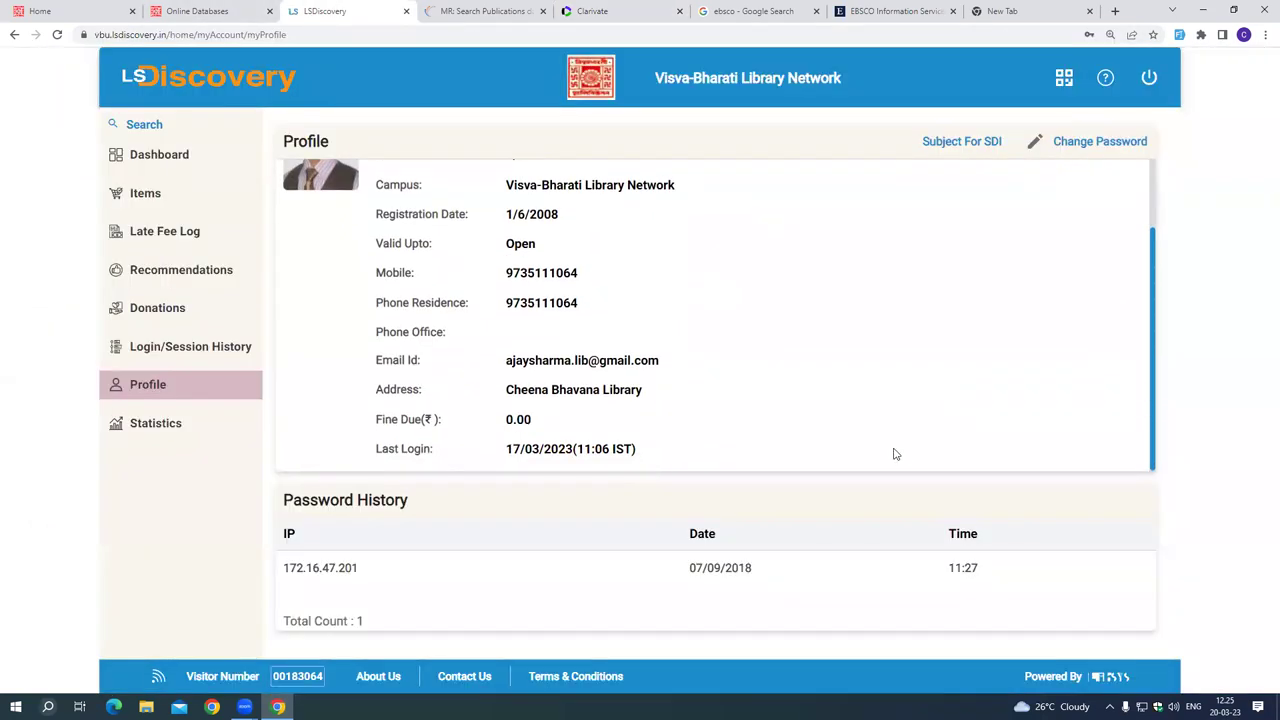
{"action": "left_click_drag", "start_coordinate": [1155, 313], "coordinate": [1157, 233]}
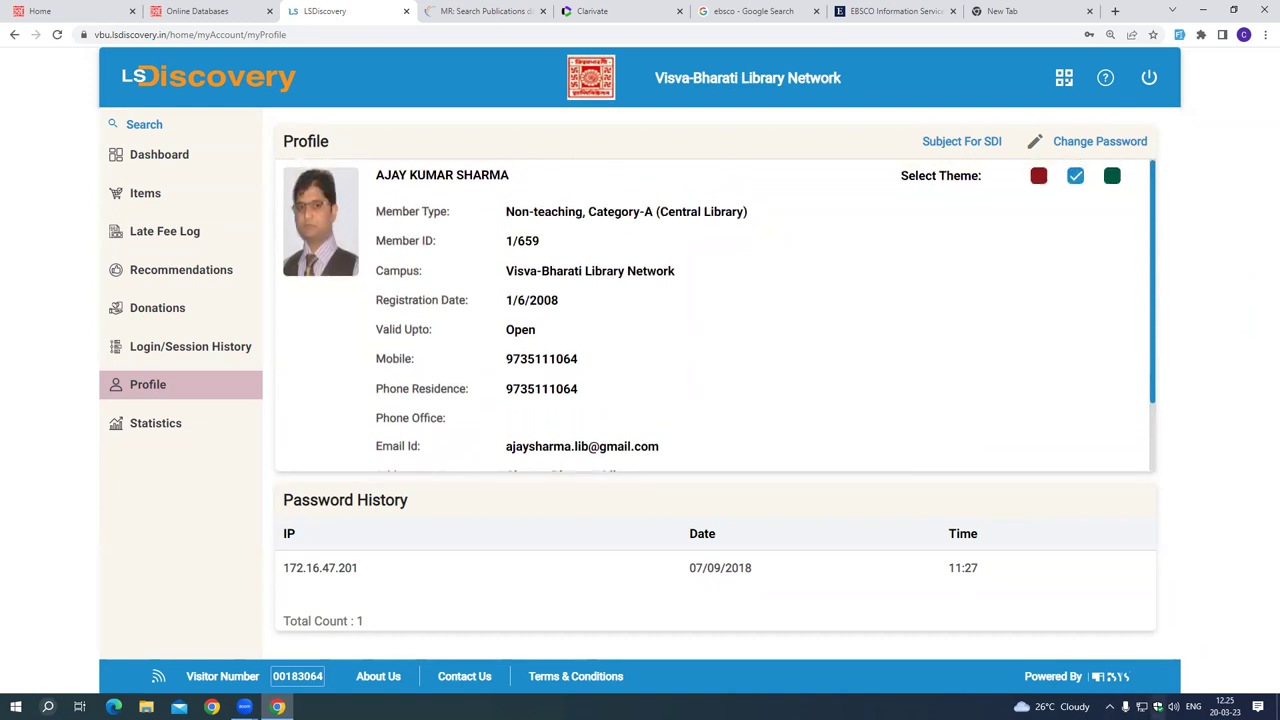
Connect to the MoE Wi-Fi network from the Windows taskbar network list.
{"action": "left_click", "coordinate": [1157, 706]}
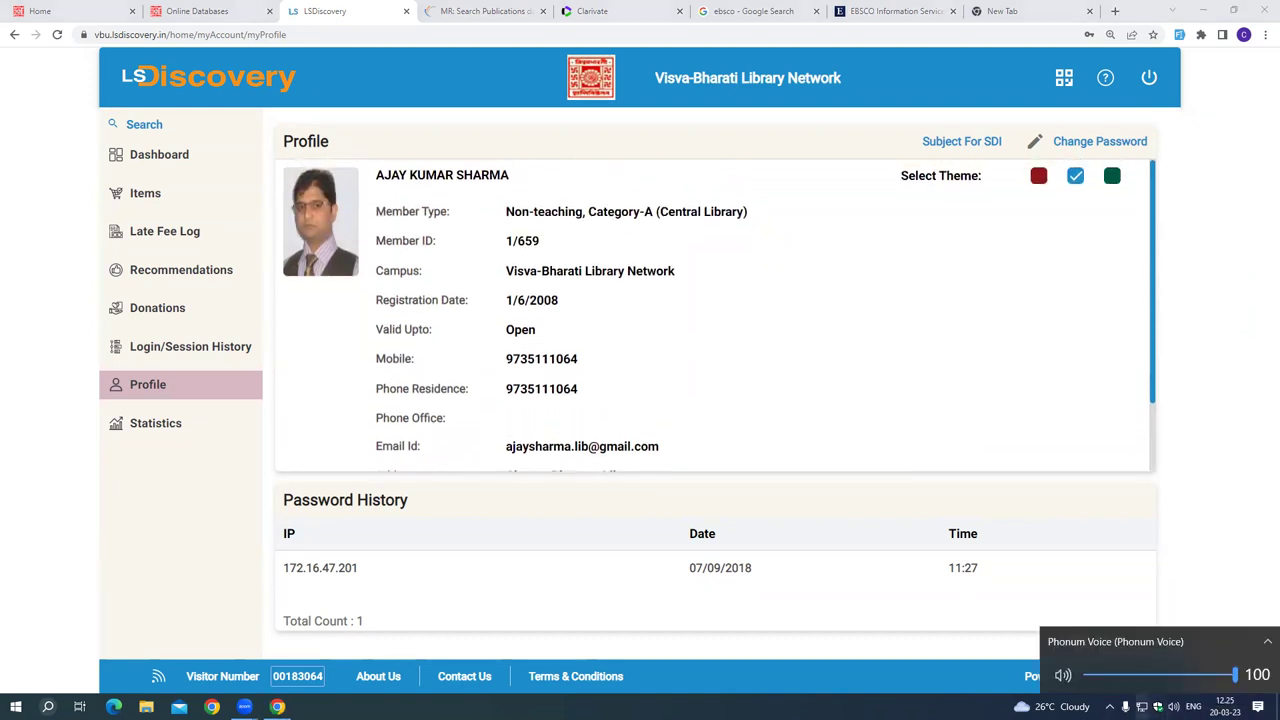
{"action": "left_click", "coordinate": [1141, 706]}
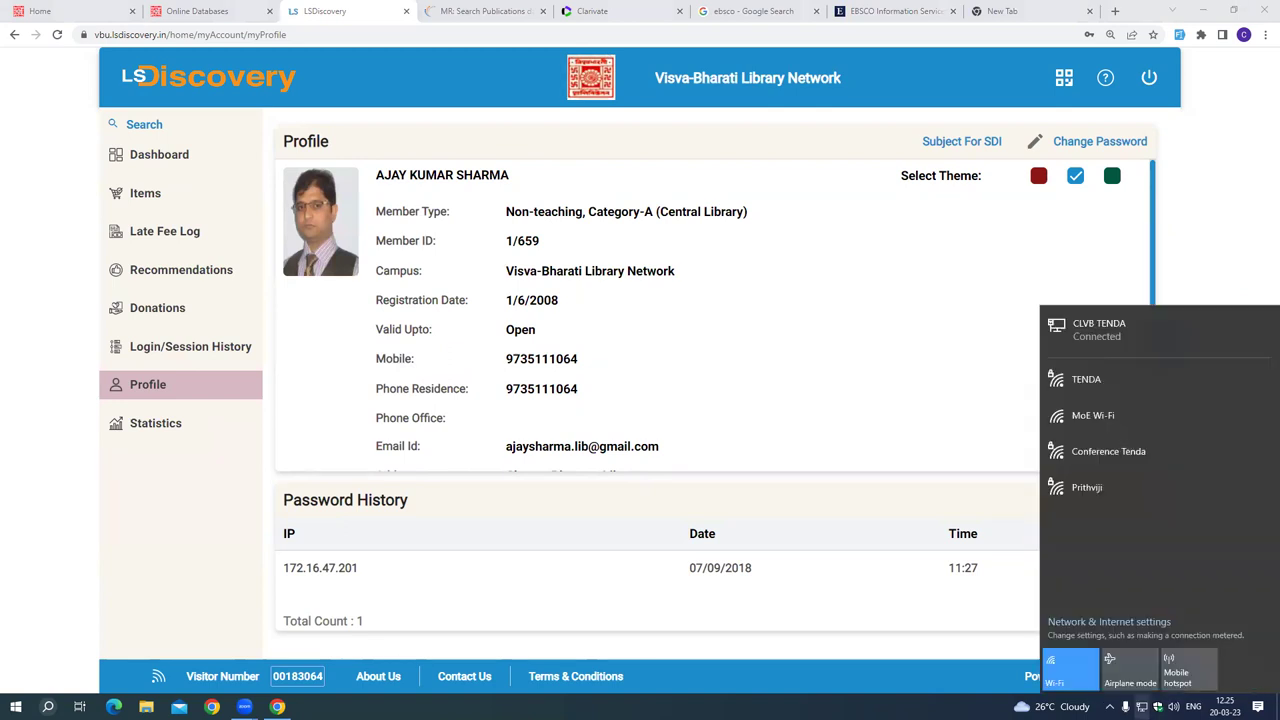
{"action": "left_click", "coordinate": [1125, 422]}
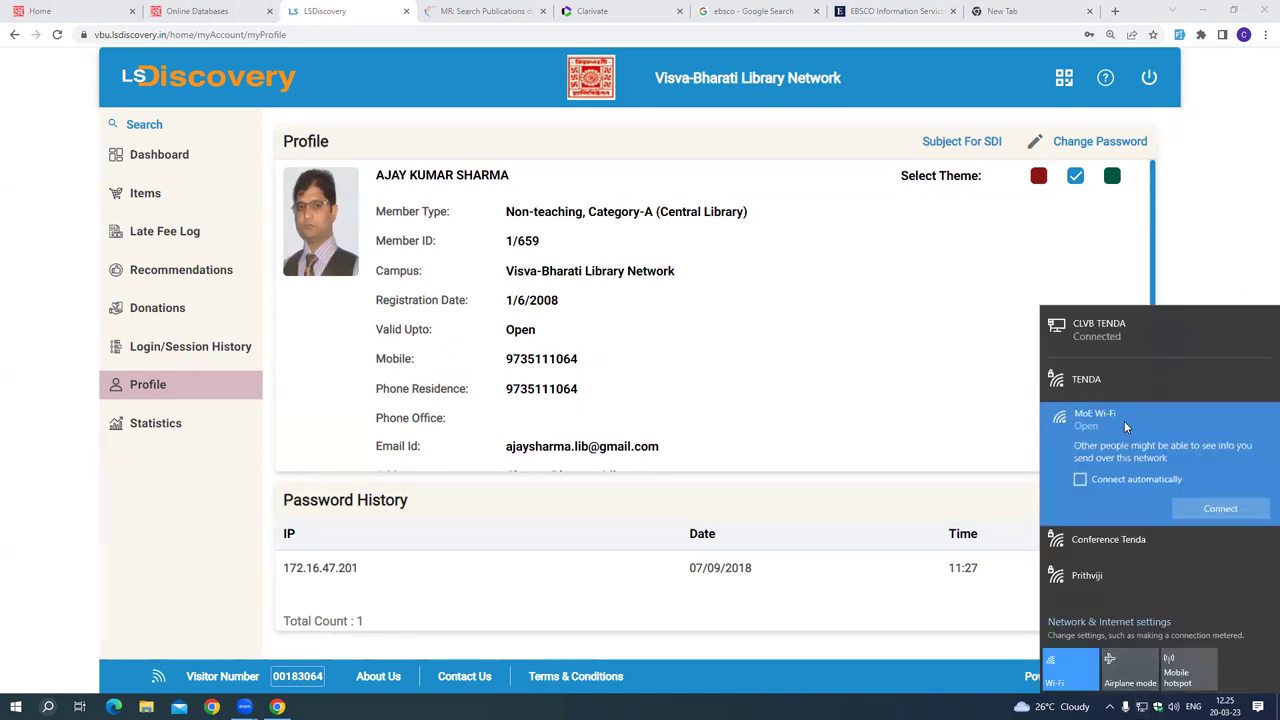
{"action": "left_click", "coordinate": [1222, 512]}
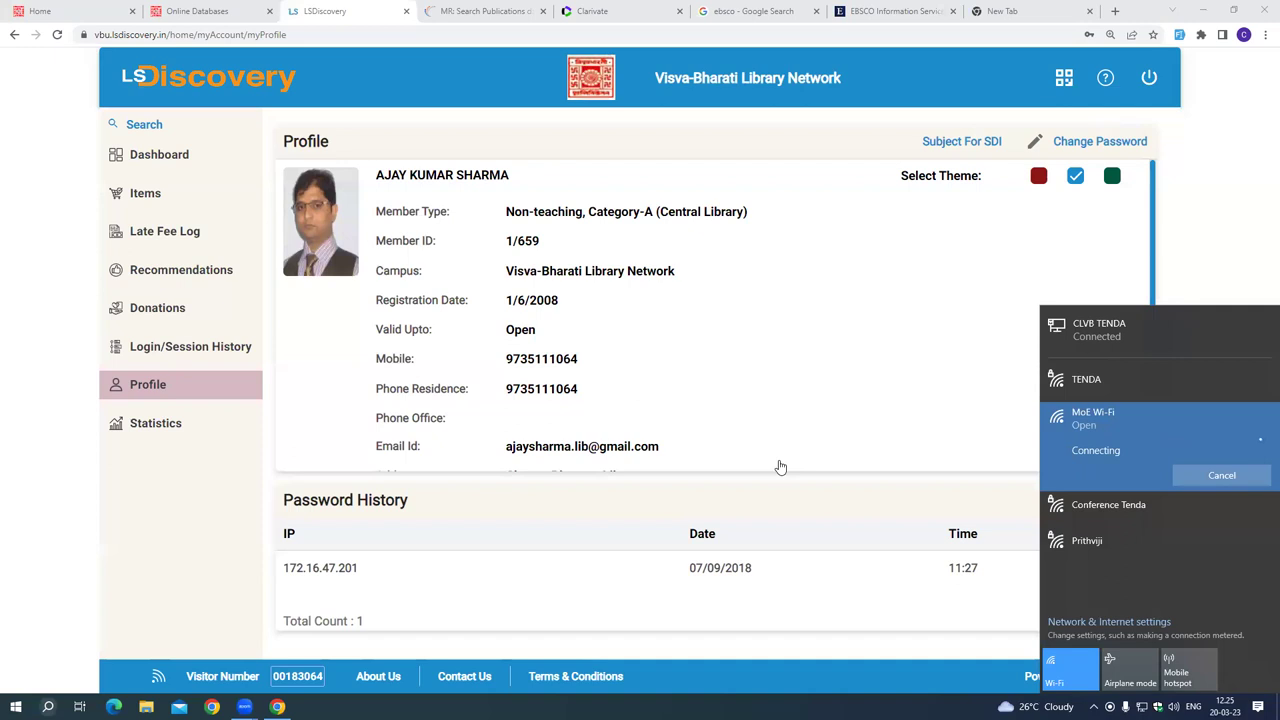
{"action": "scroll", "coordinate": [586, 270], "scroll_direction": "down", "scroll_amount": 1}
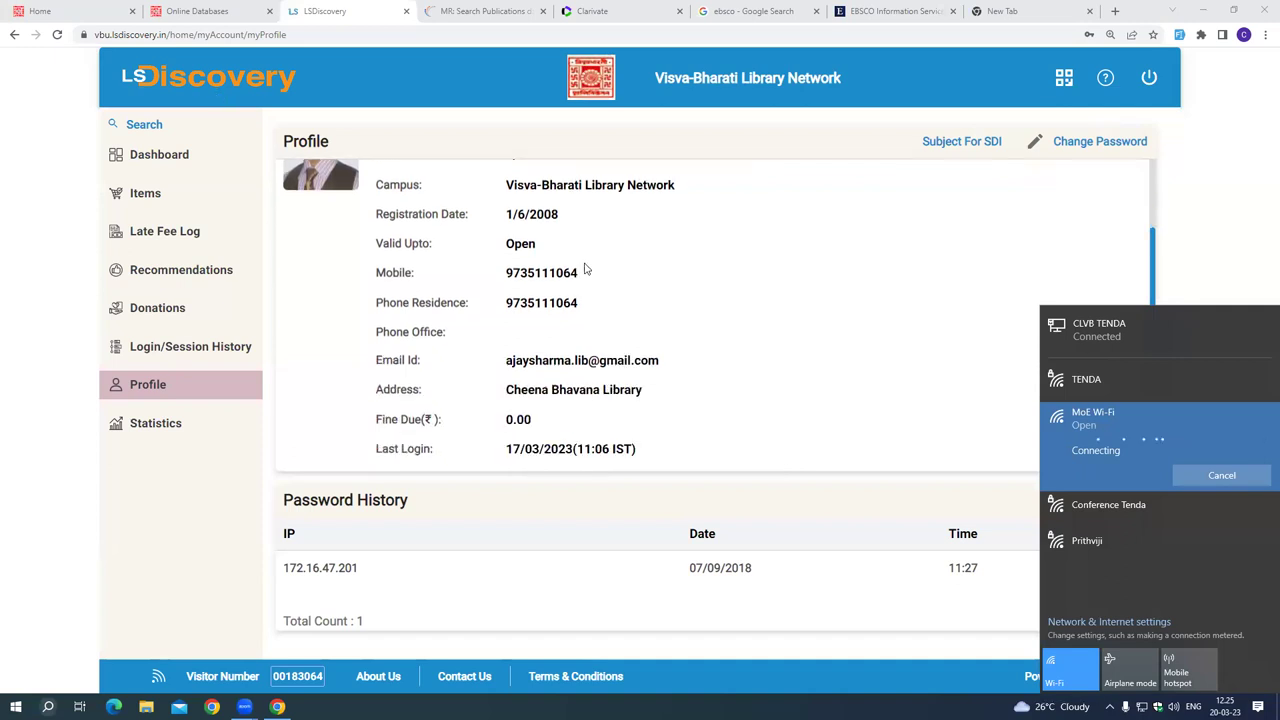
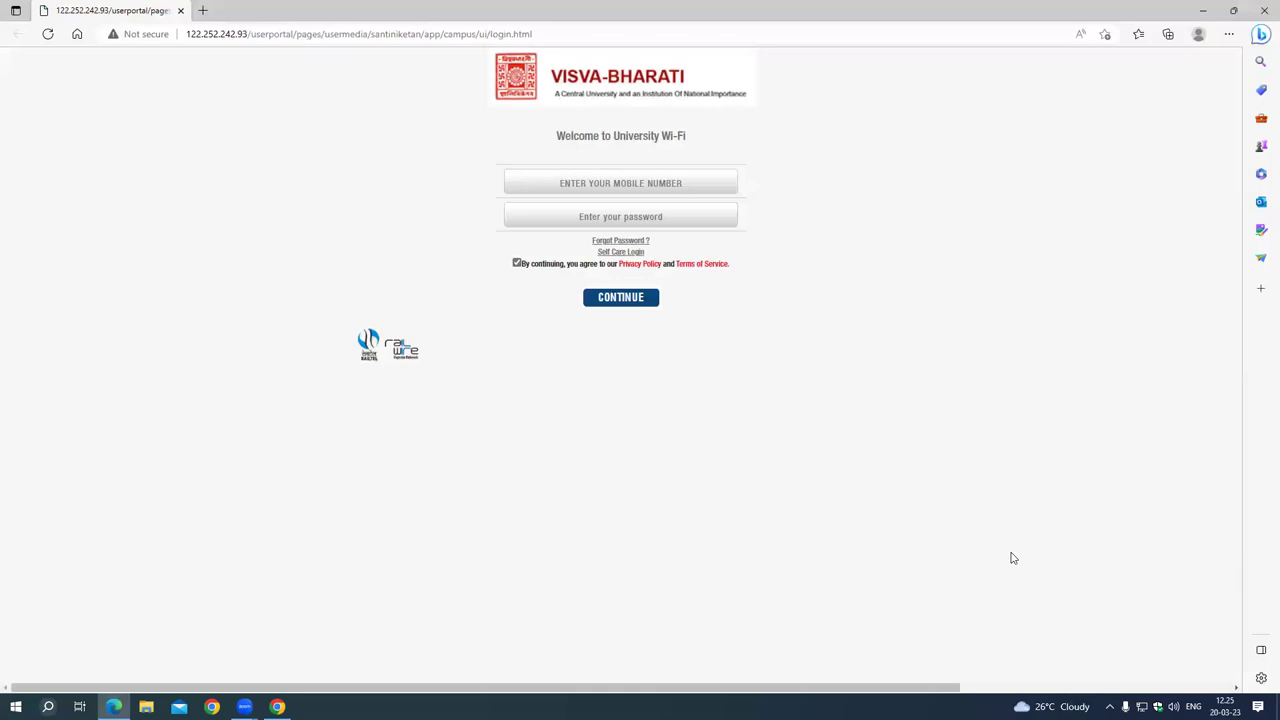
Move focus to the 'Enter your mobile number' field so Edge's Saved passwords dropdown appears.
{"action": "key", "text": "Tab"}
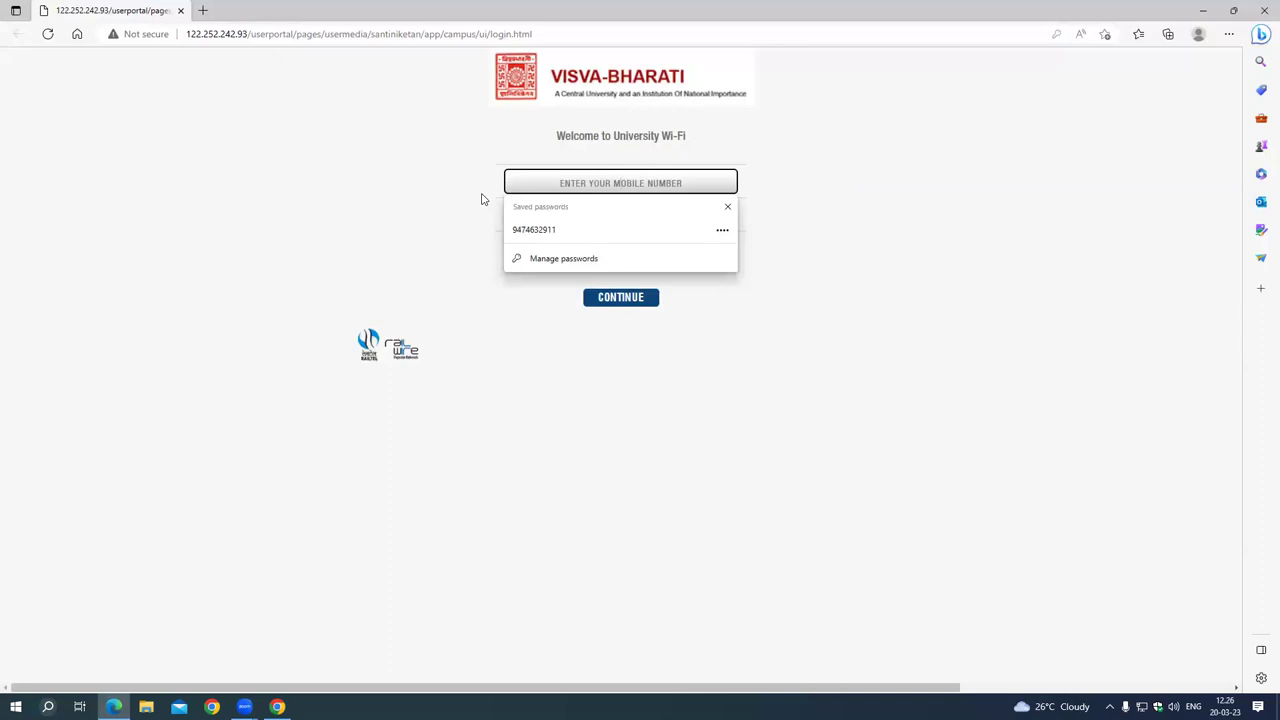
Autofill the mobile number field with the saved account from Edge's Saved passwords list.
{"action": "left_click", "coordinate": [231, 243]}
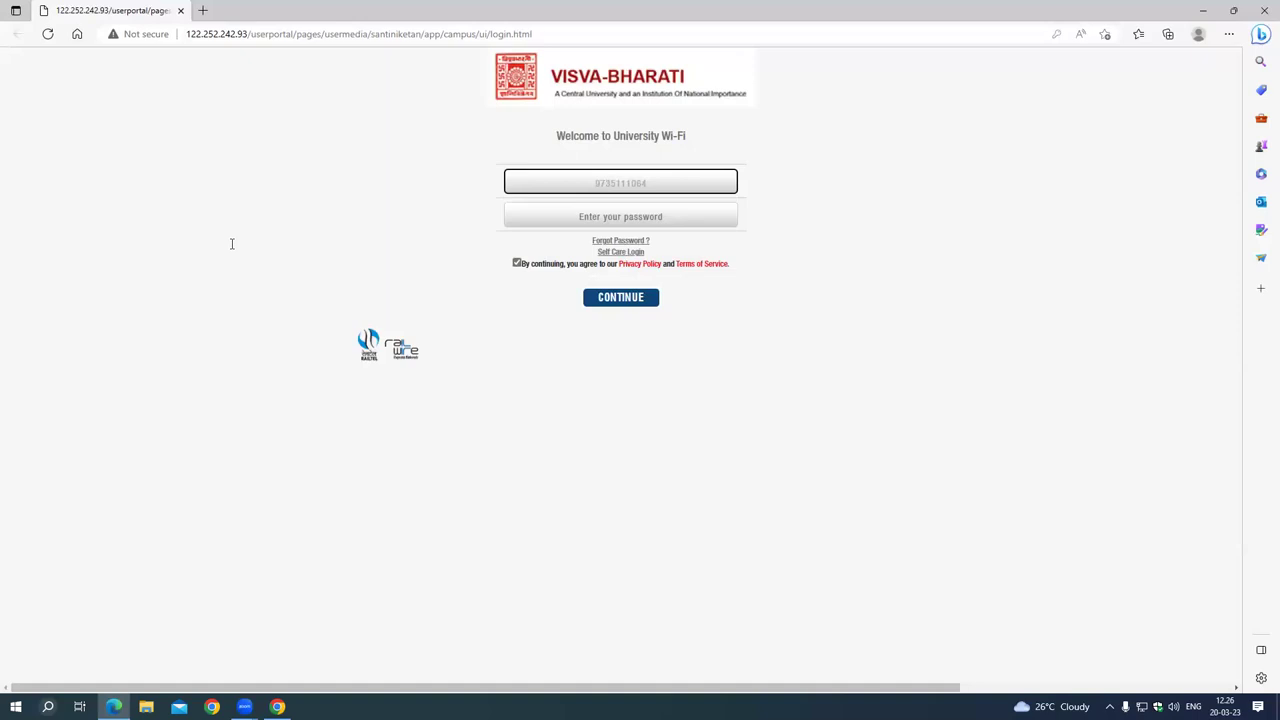
Log into the campus Wi-Fi so the portal confirms 'Your Internet session is started.'.
{"action": "left_click", "coordinate": [620, 216]}
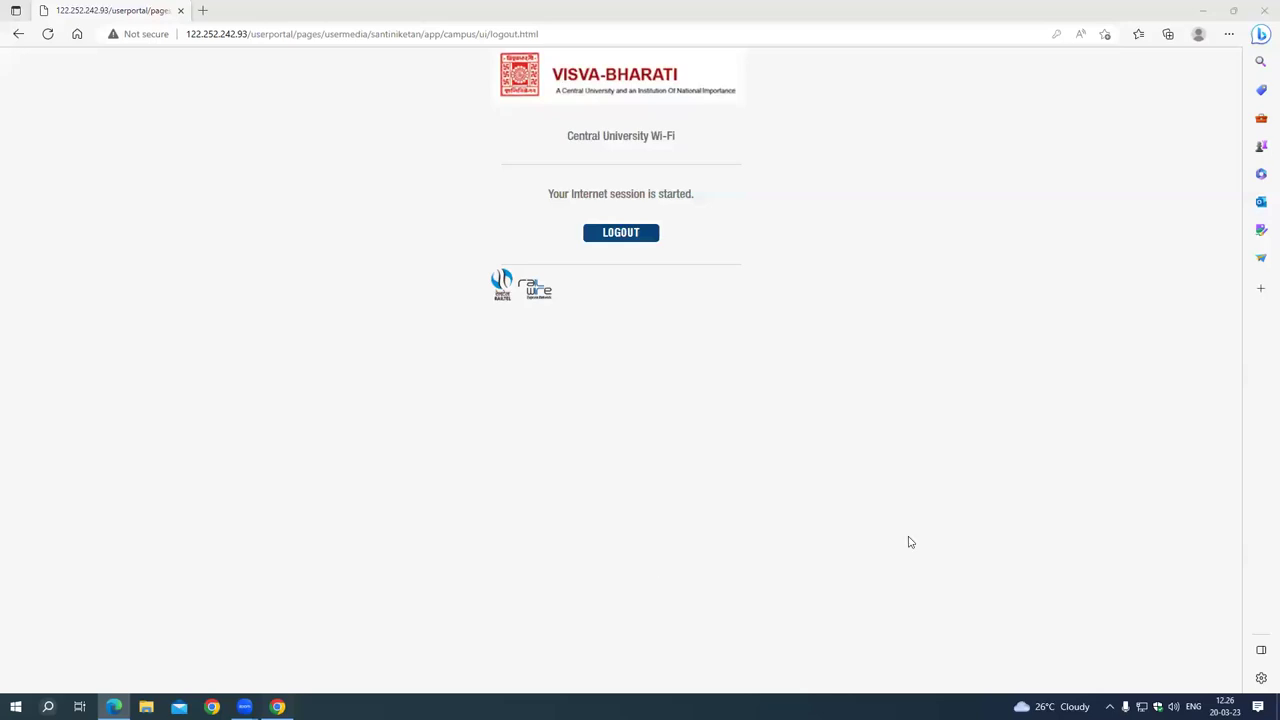
Switch to the Chrome window showing the LSDiscovery library profile page.
{"action": "key", "text": "alt+Tab"}
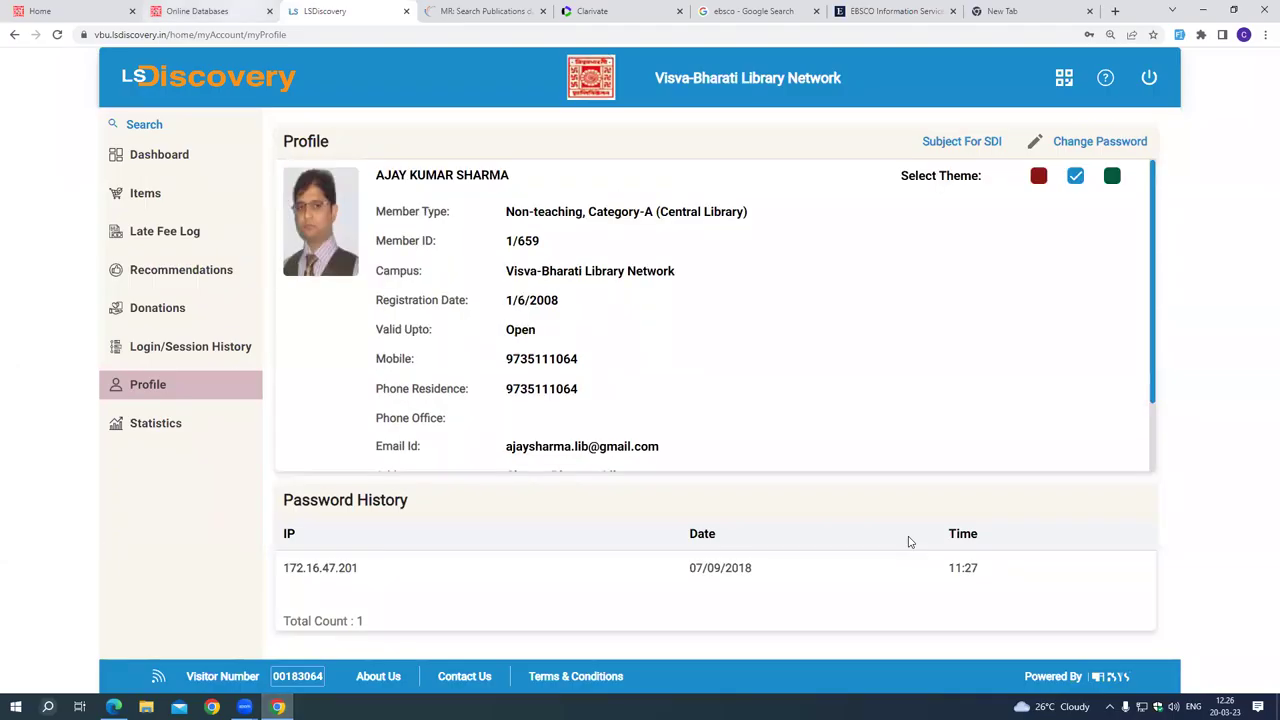